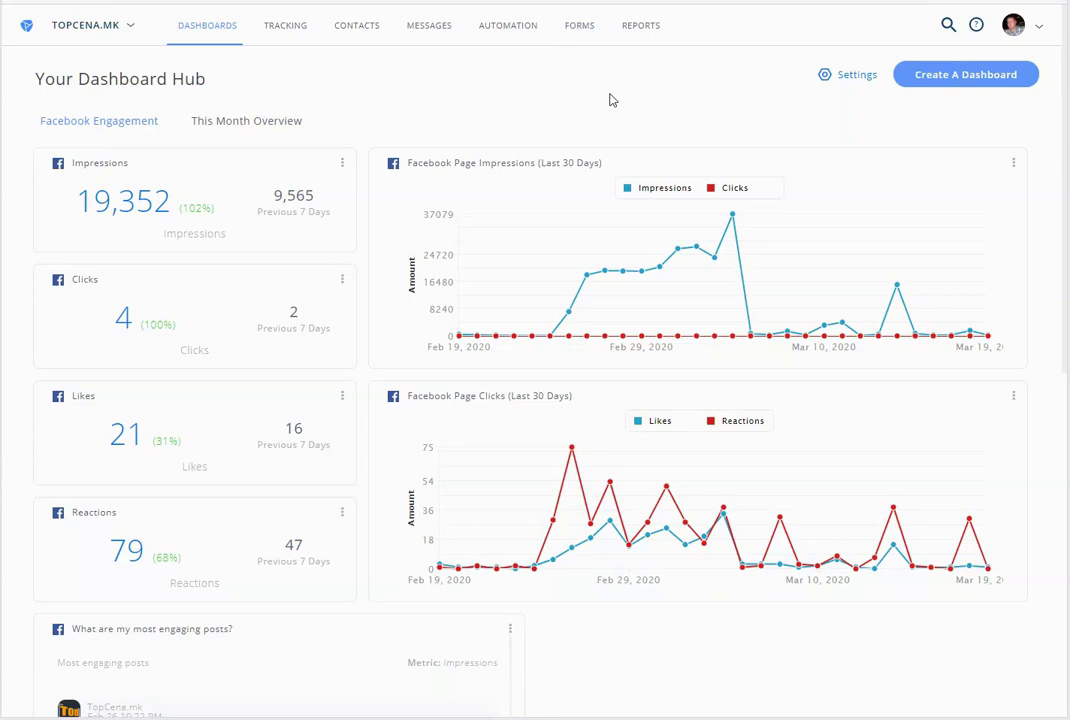
Open the API docs and keys page of the account and download the WooCommerce plugin.
click(1028, 30)
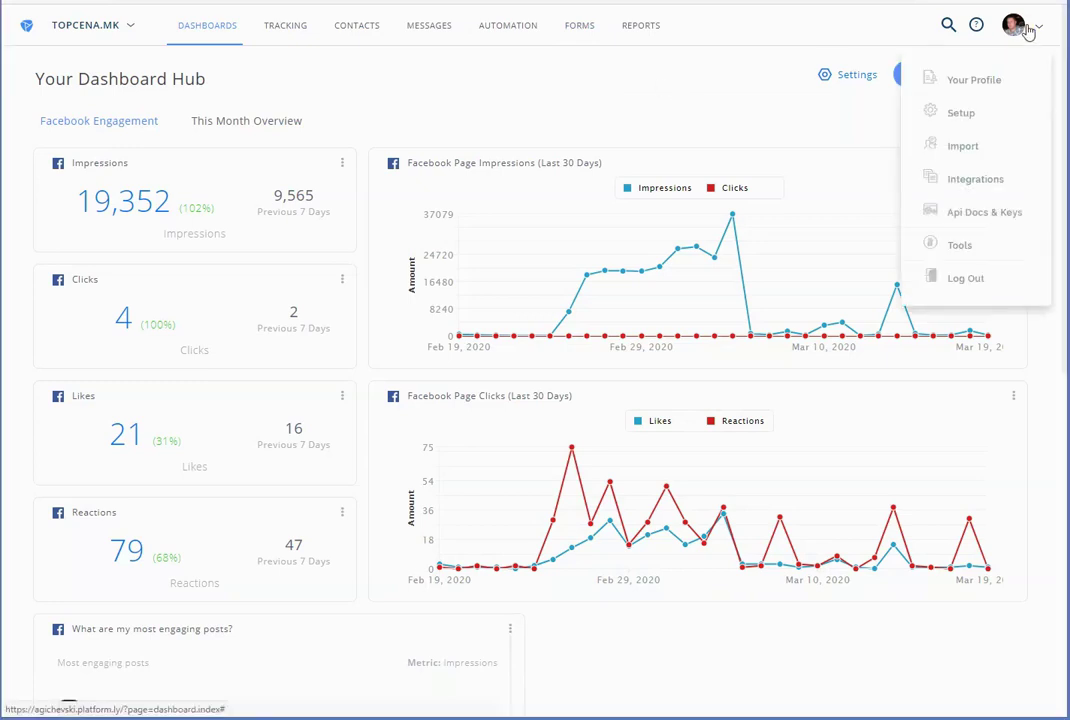
click(996, 218)
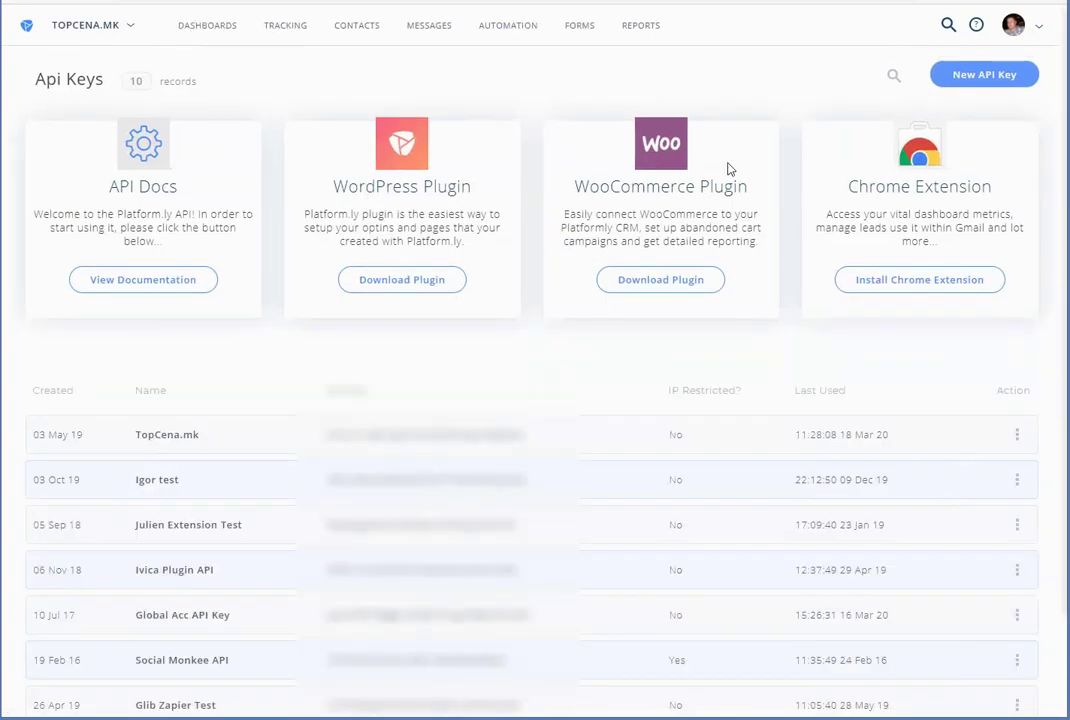
click(685, 285)
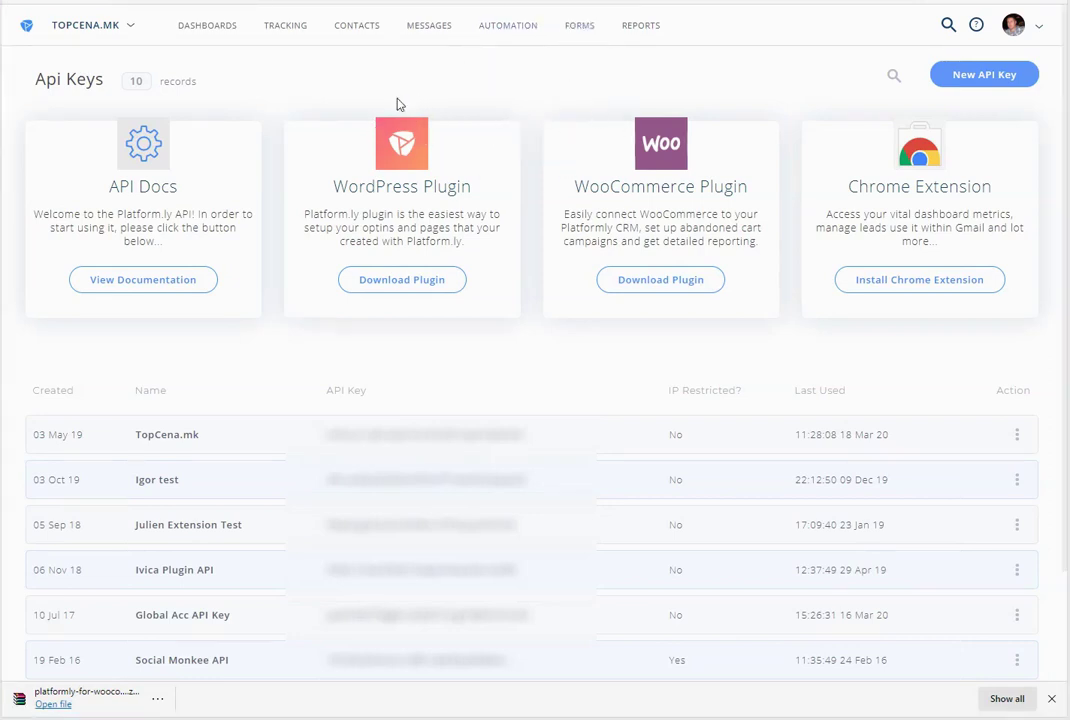
Switch to the WordPress admin and install a new plugin from the uploaded file platformly-for-woocommerce.zip.
key(ctrl+Tab)
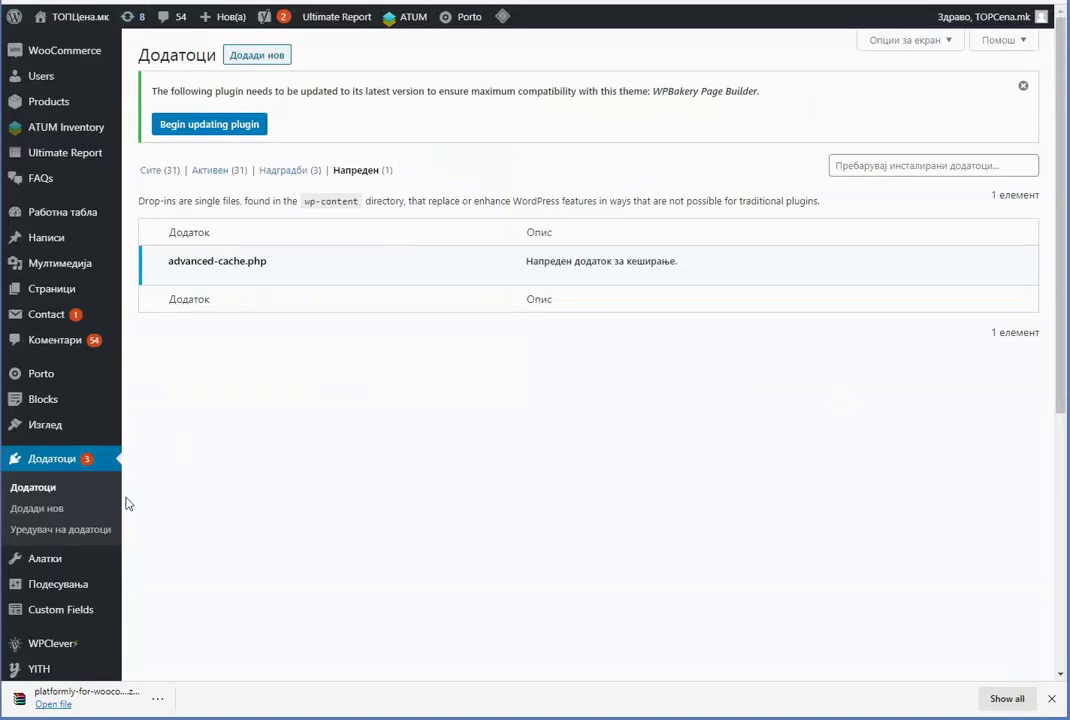
click(257, 56)
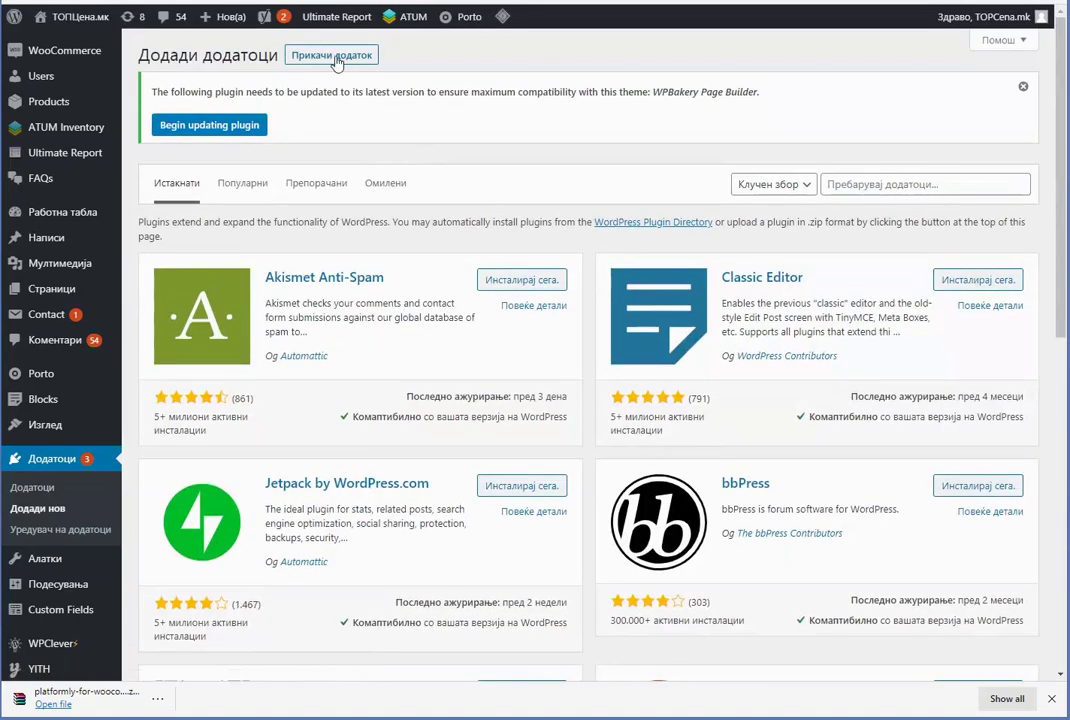
click(333, 55)
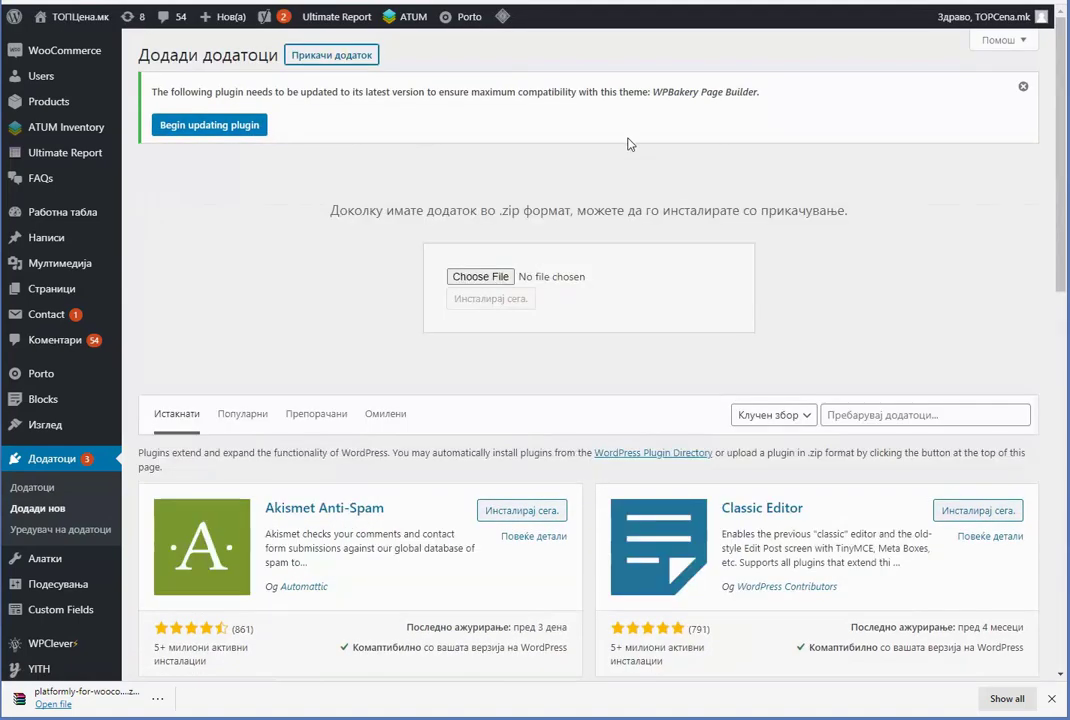
click(488, 277)
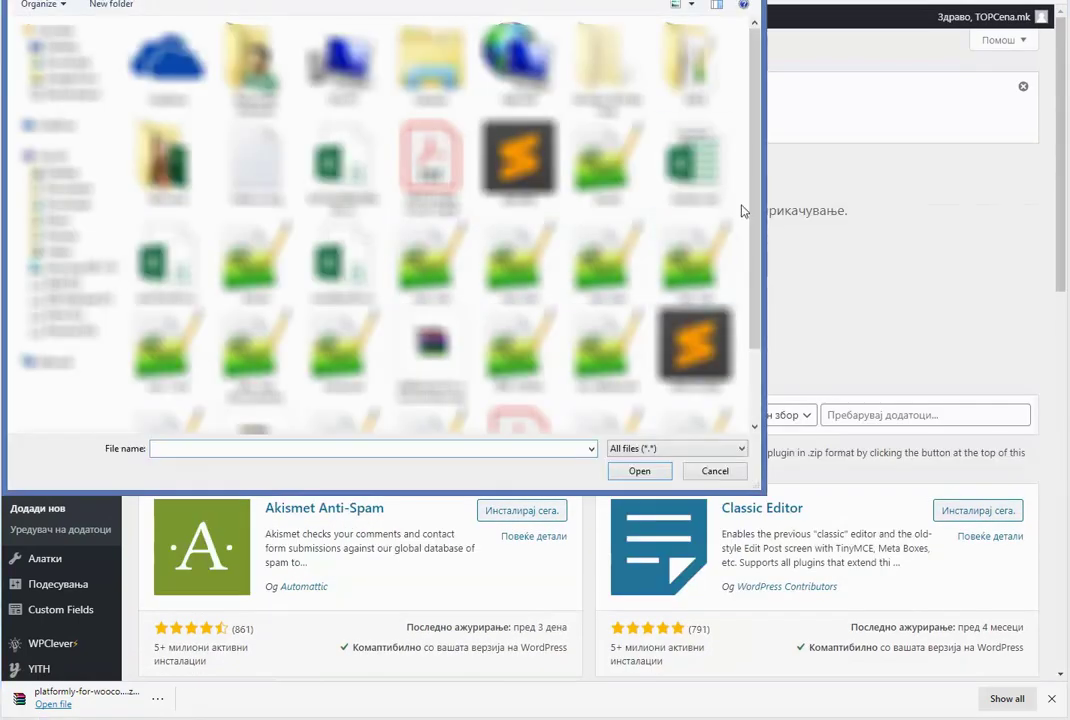
scroll(740, 207, down, 2)
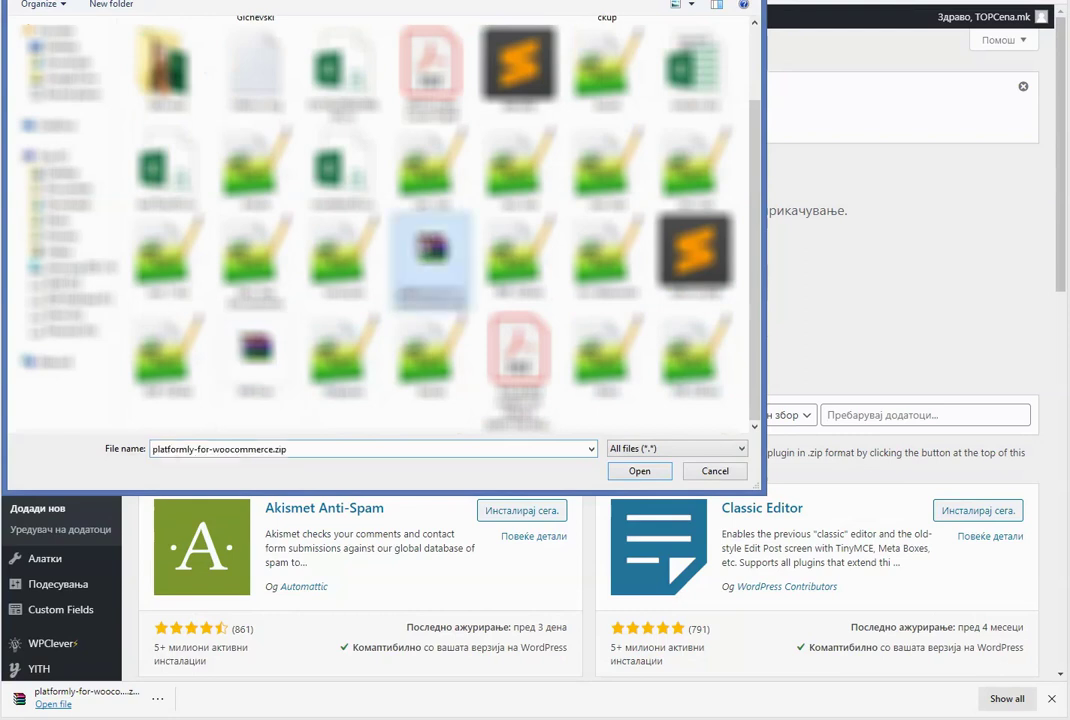
click(430, 255)
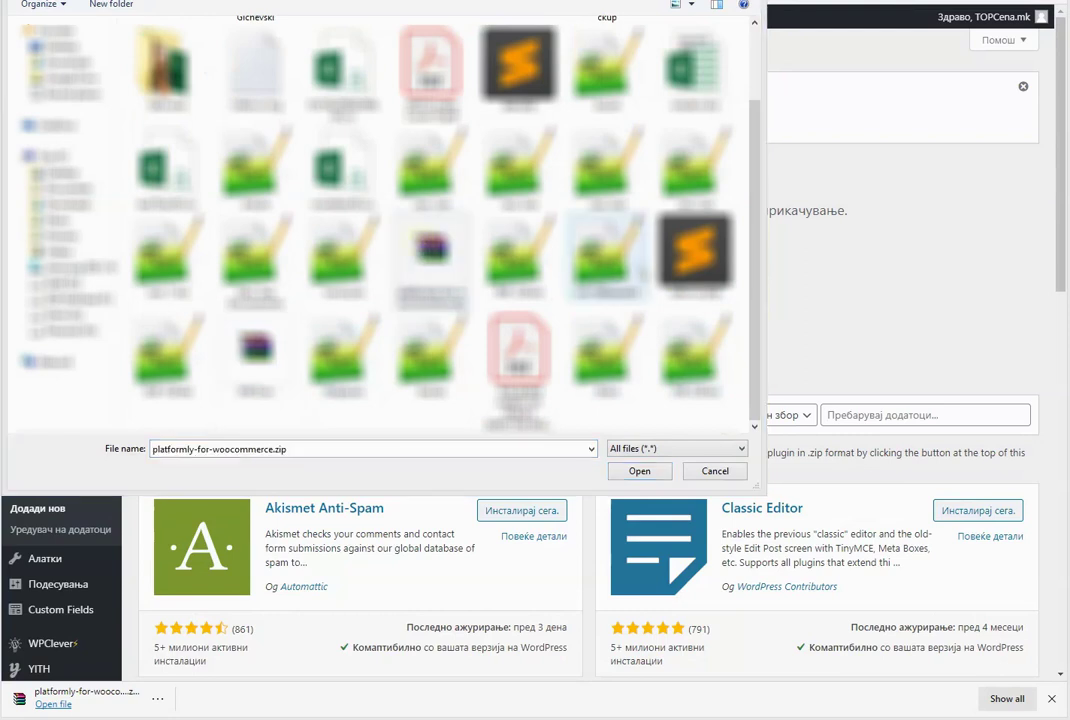
click(640, 470)
click(512, 300)
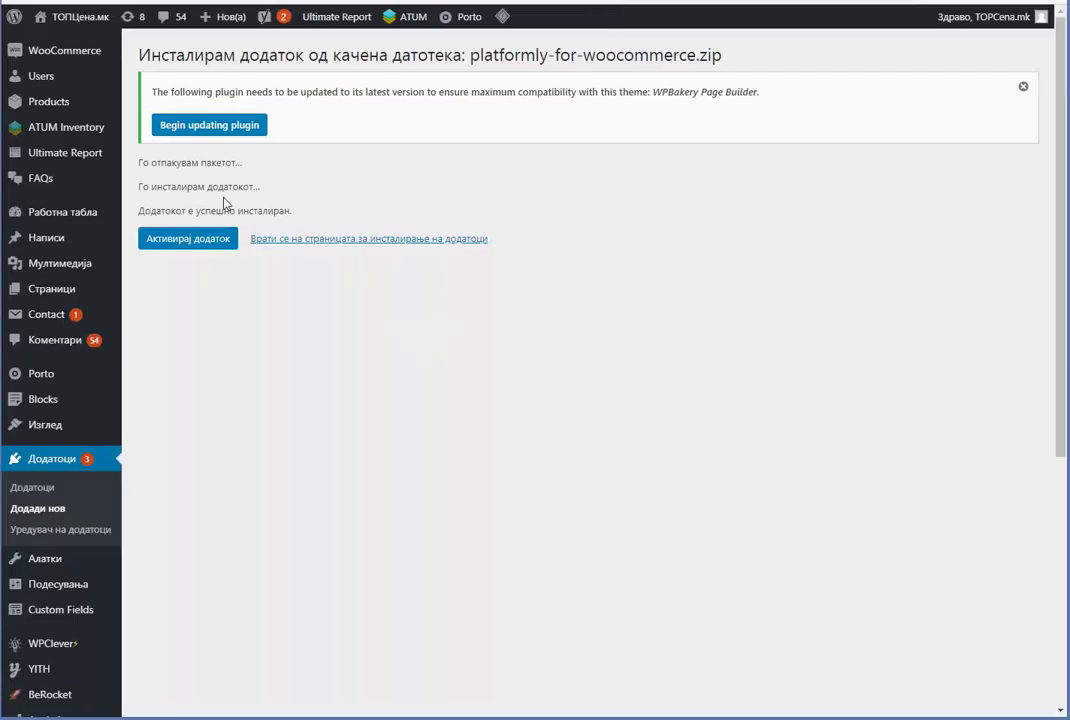
Activate the installed plugin and open the Platform.ly for WooCommerce settings page.
click(199, 242)
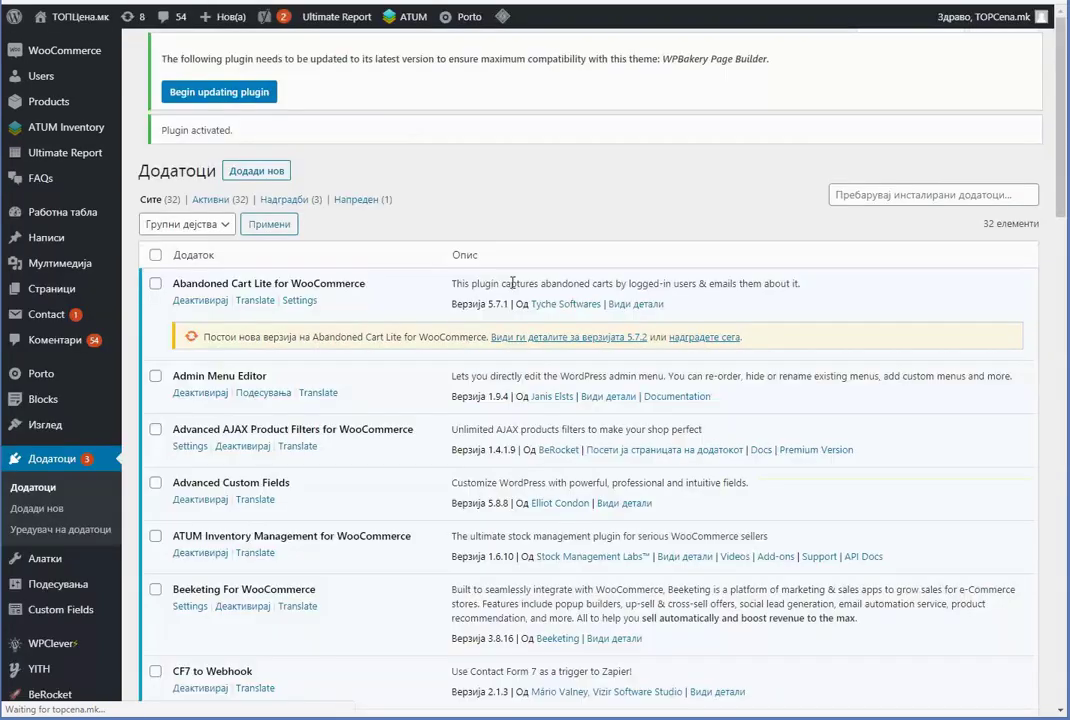
scroll(82, 418, down, 6)
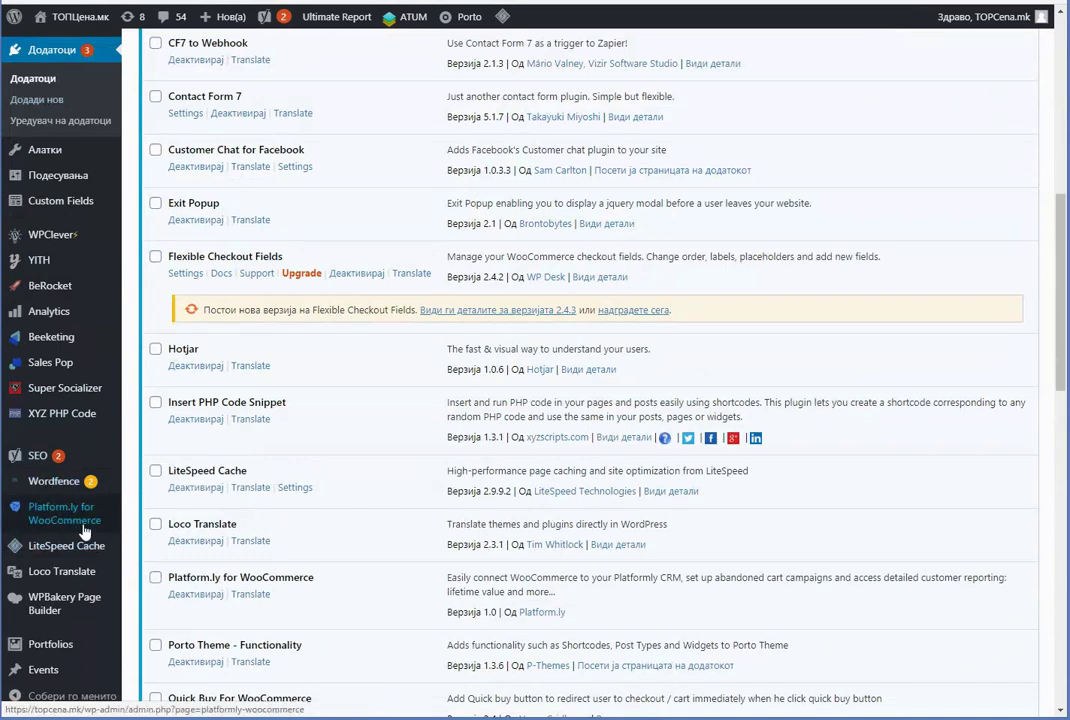
click(62, 513)
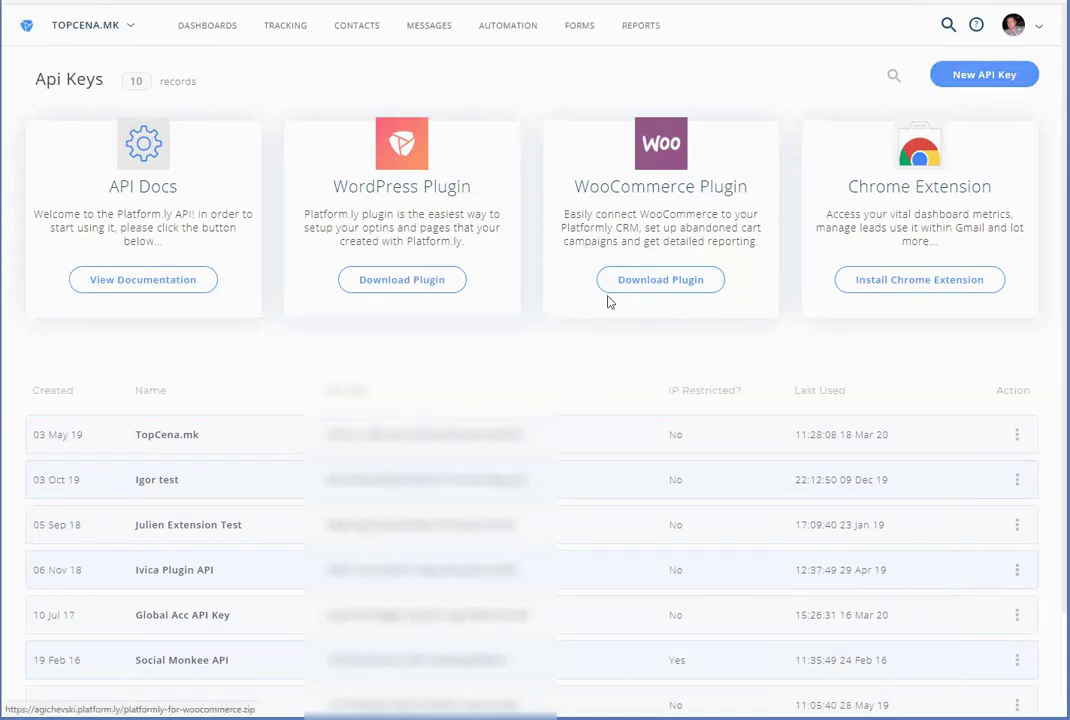
Copy the TopCena.mk API key from Platform.ly, paste it into the plugin's API key field in WordPress and connect the account.
scroll(610, 302, down, 1)
double_click(422, 326)
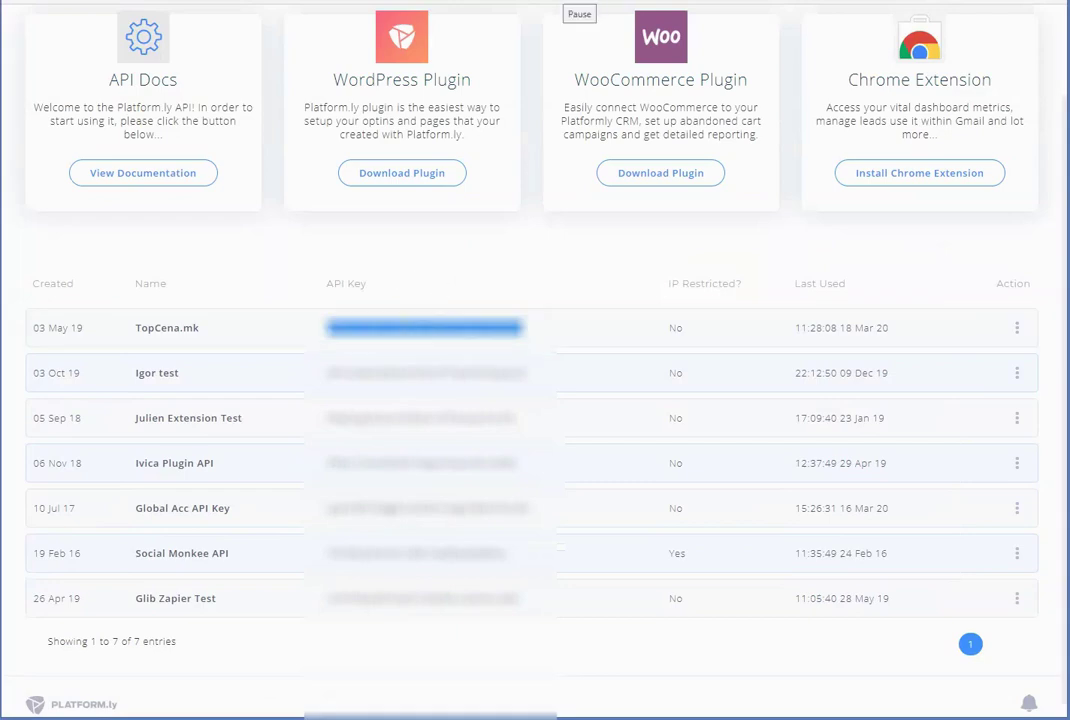
click(568, 2)
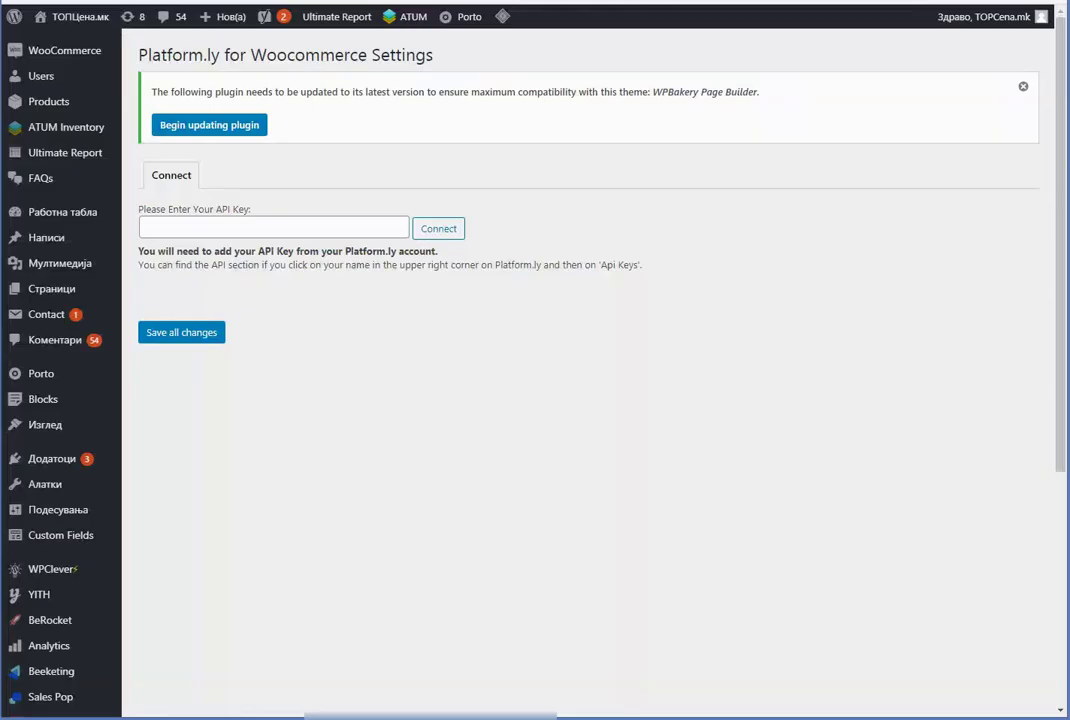
click(250, 228)
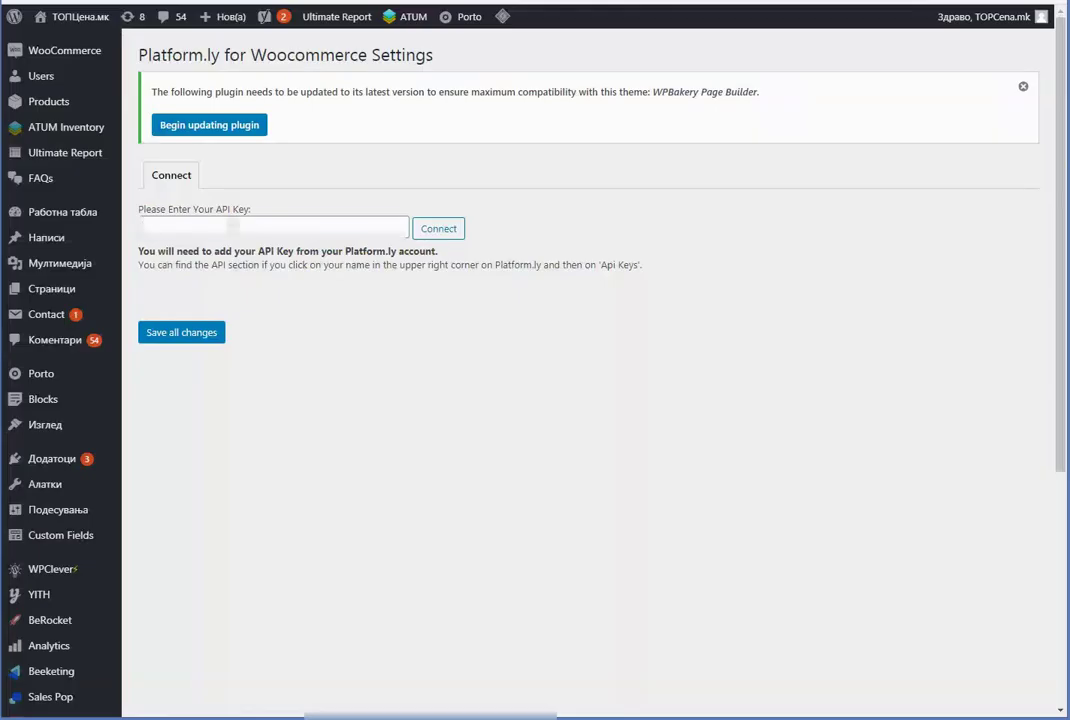
key(ctrl+v)
click(445, 228)
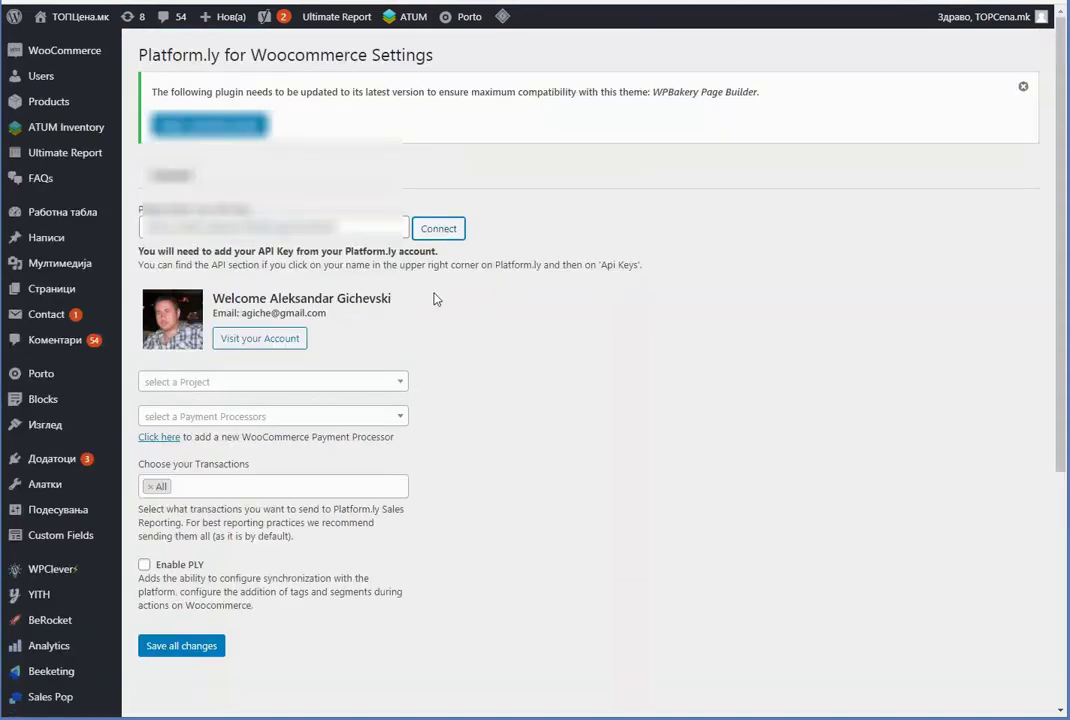
scroll(434, 298, down, 1)
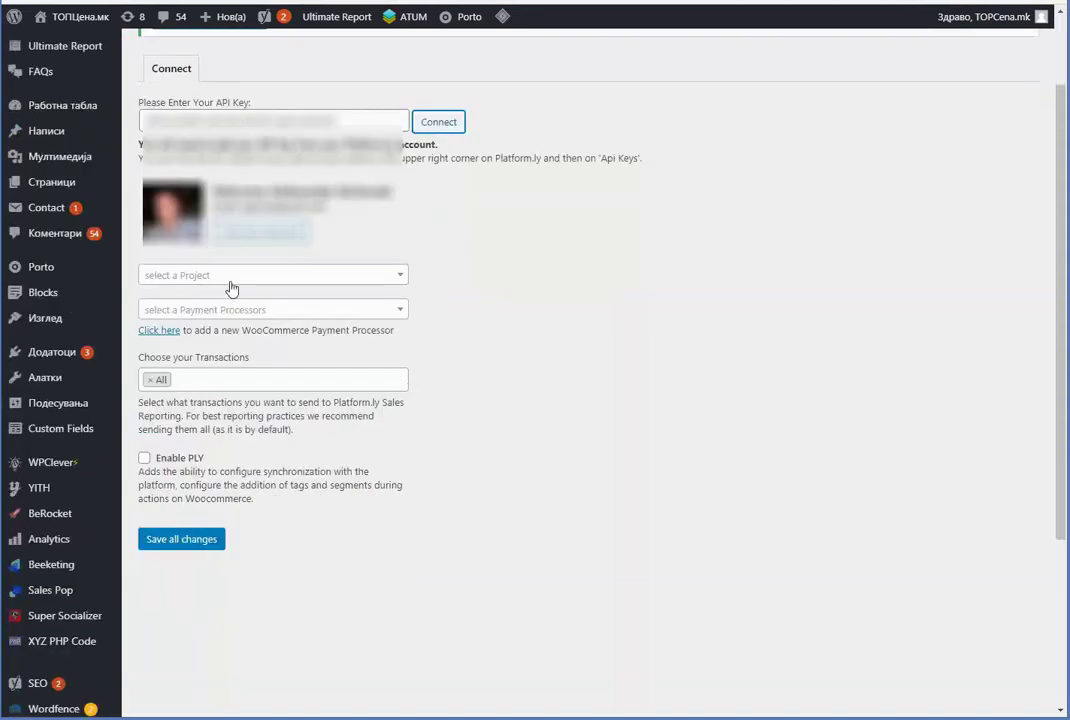
click(277, 278)
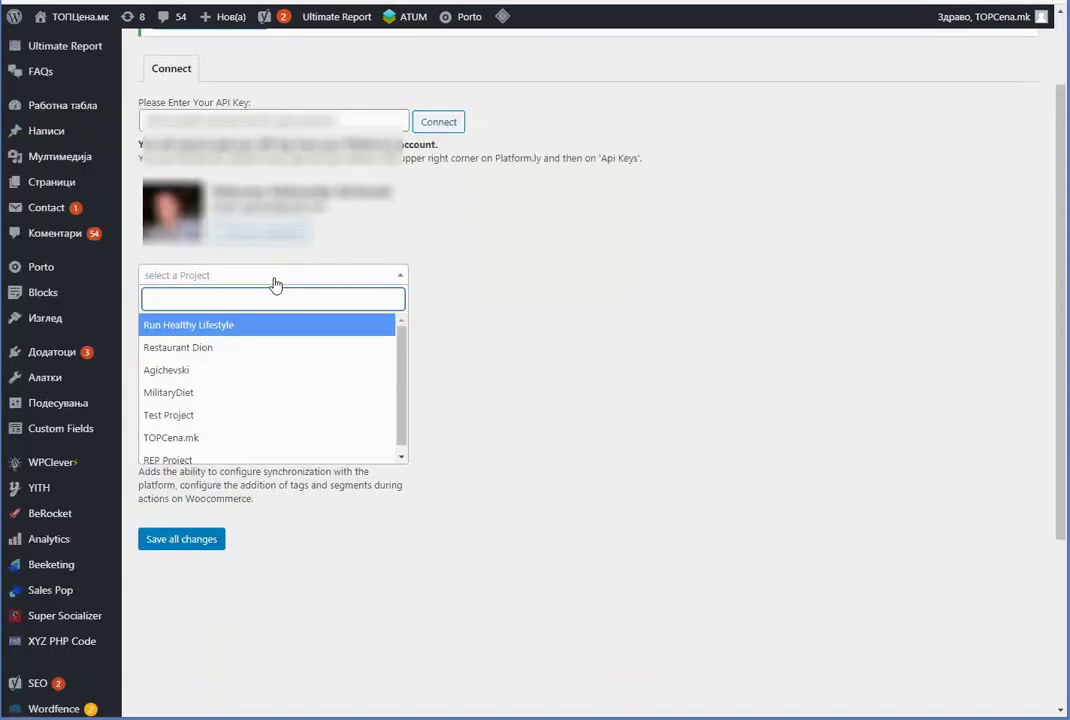
click(285, 278)
click(265, 308)
click(614, 276)
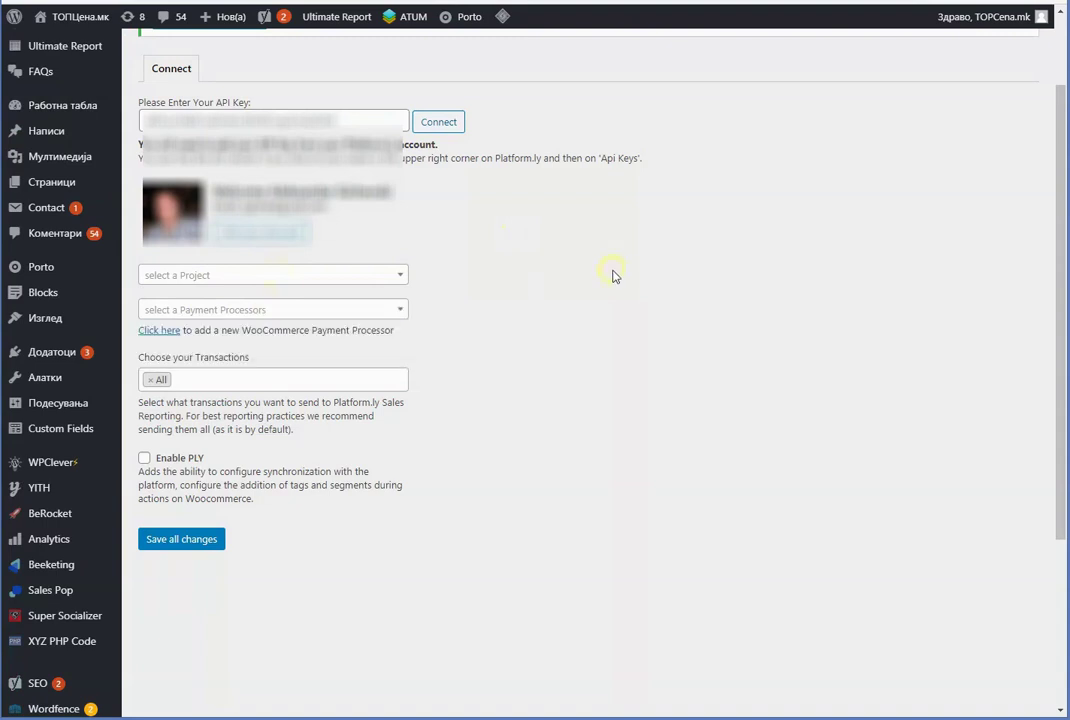
click(333, 302)
click(540, 244)
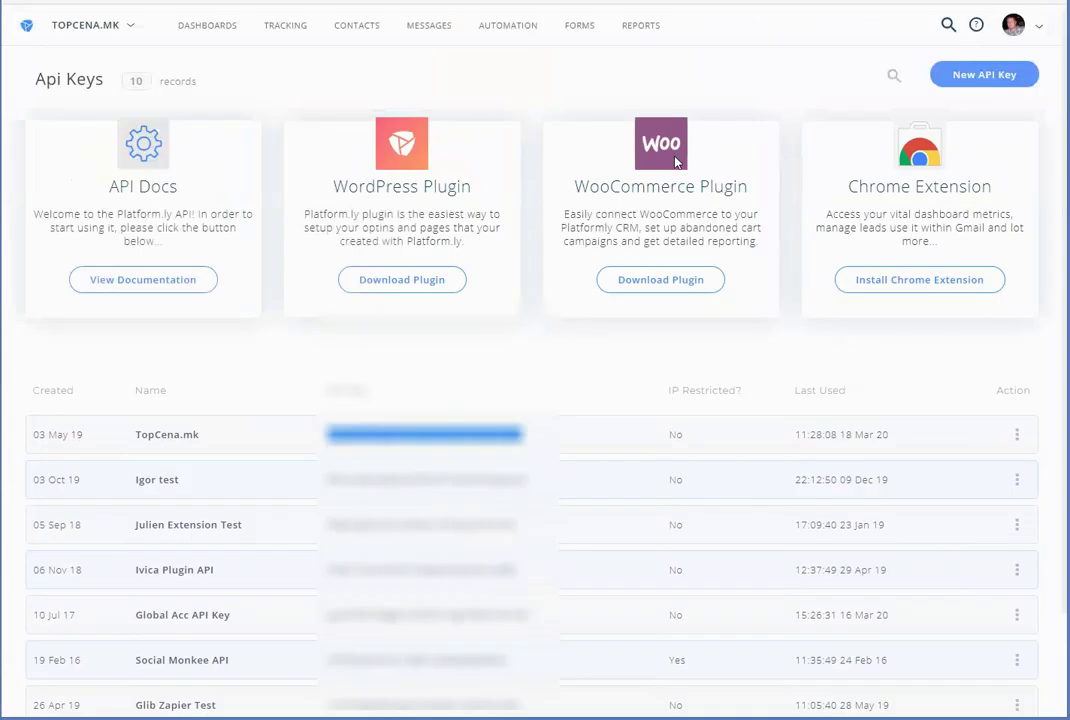
Open the payment processors in the Platform.ly setup and examine the WooCommerce processor entry.
click(1015, 25)
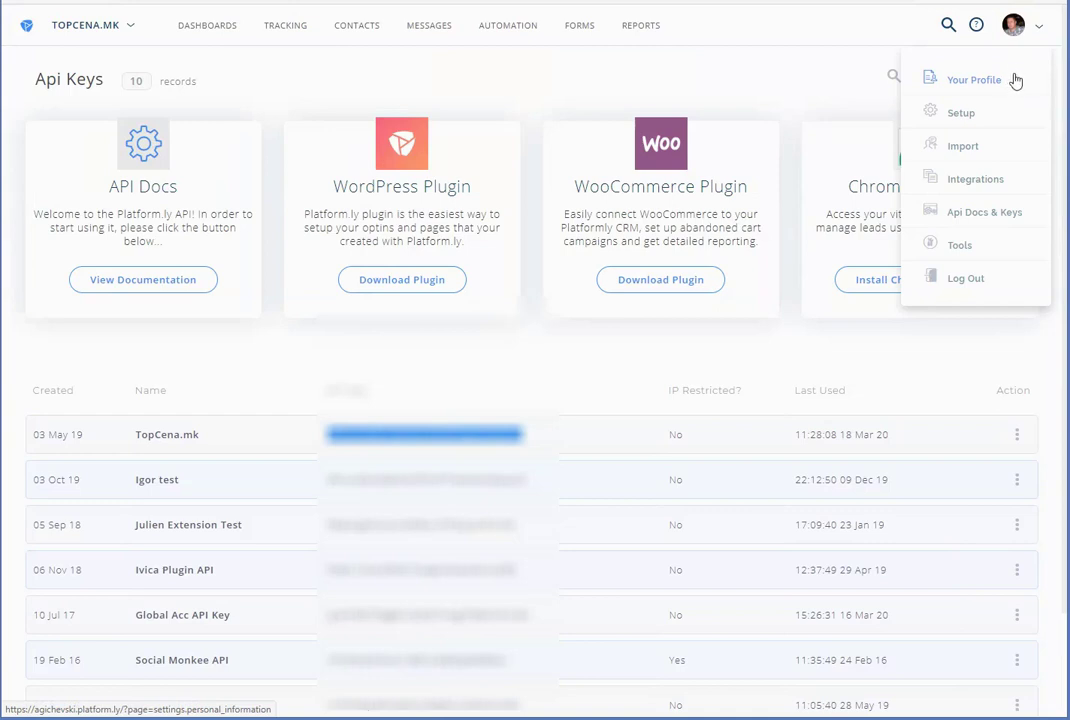
click(963, 119)
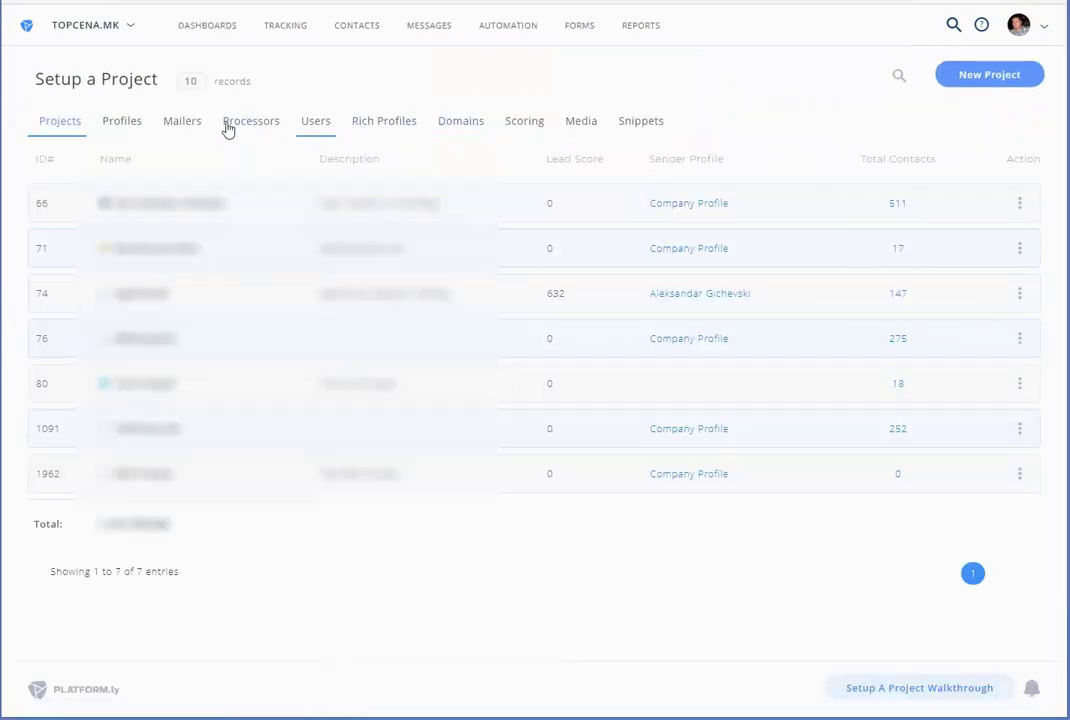
click(265, 127)
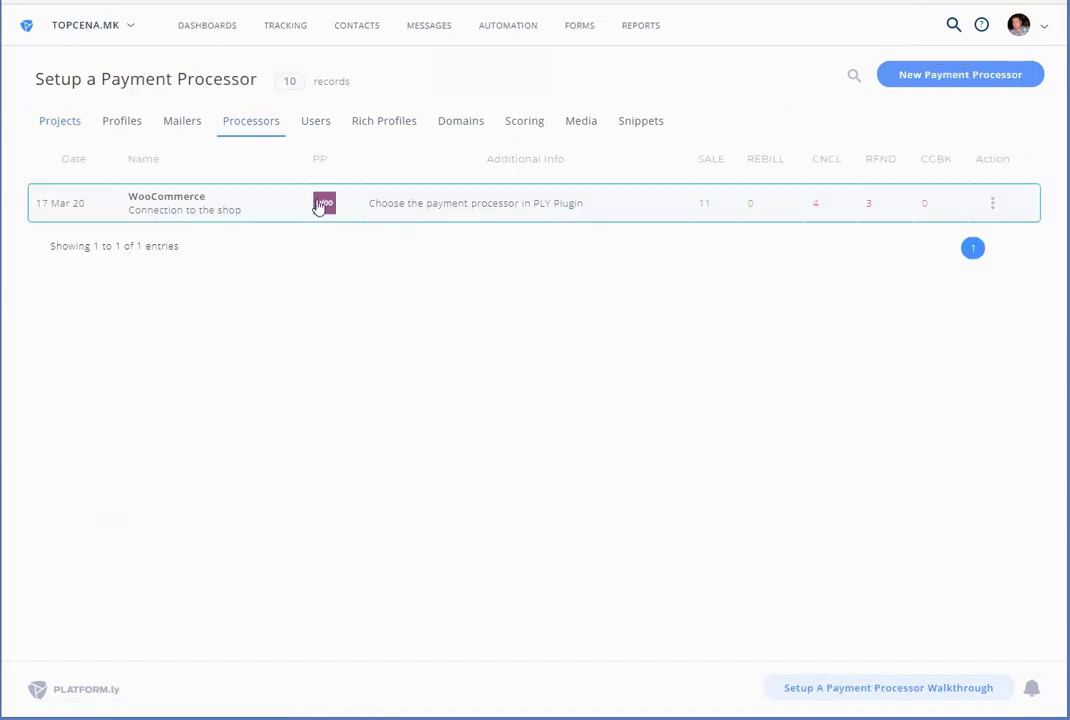
drag(410, 204, 521, 207)
click(534, 207)
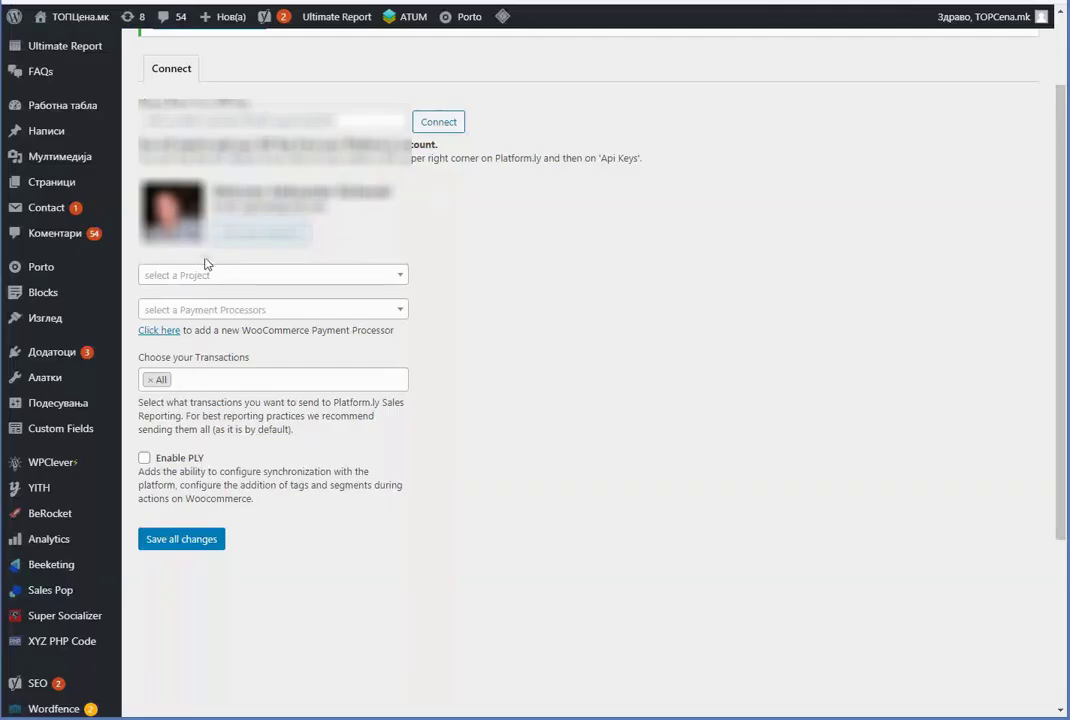
In the WordPress plugin settings, configure the connection with project TOPCena.mk, payment processor WooCommerce and PLY enabled, and save the changes.
click(198, 274)
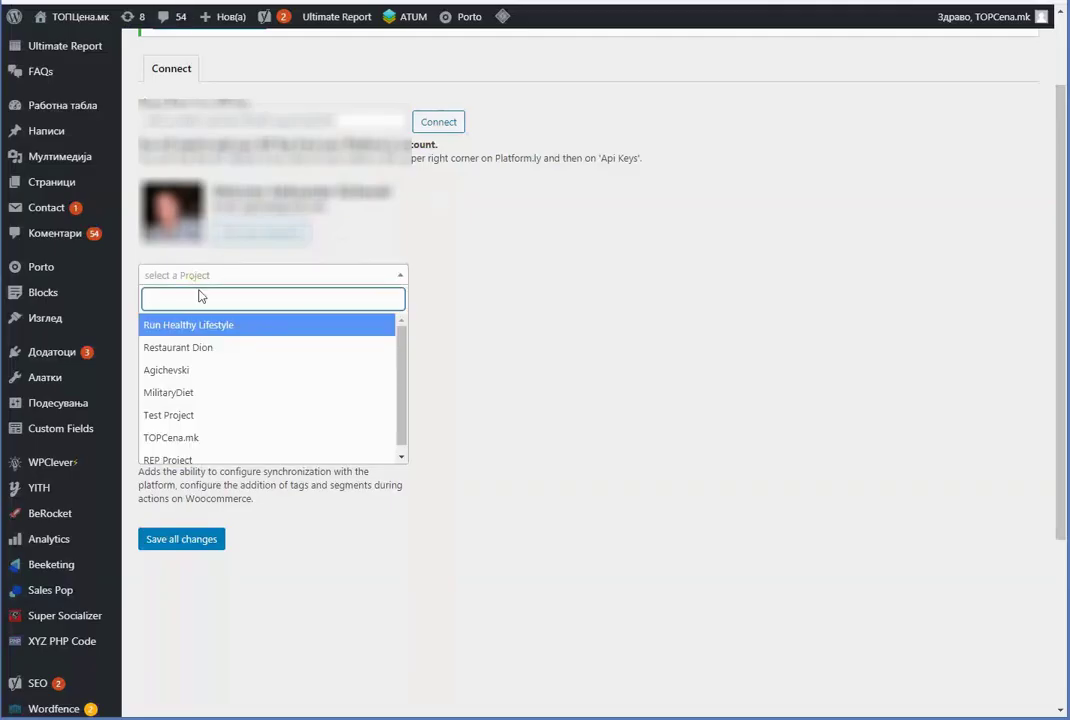
click(192, 436)
click(489, 278)
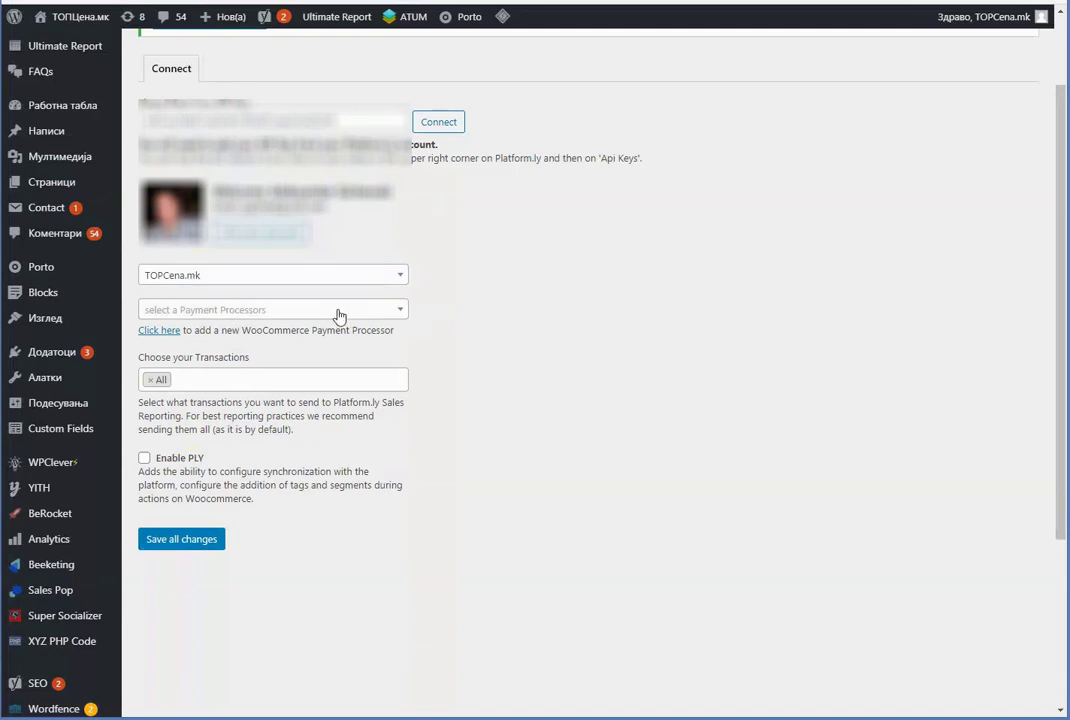
click(337, 313)
click(222, 363)
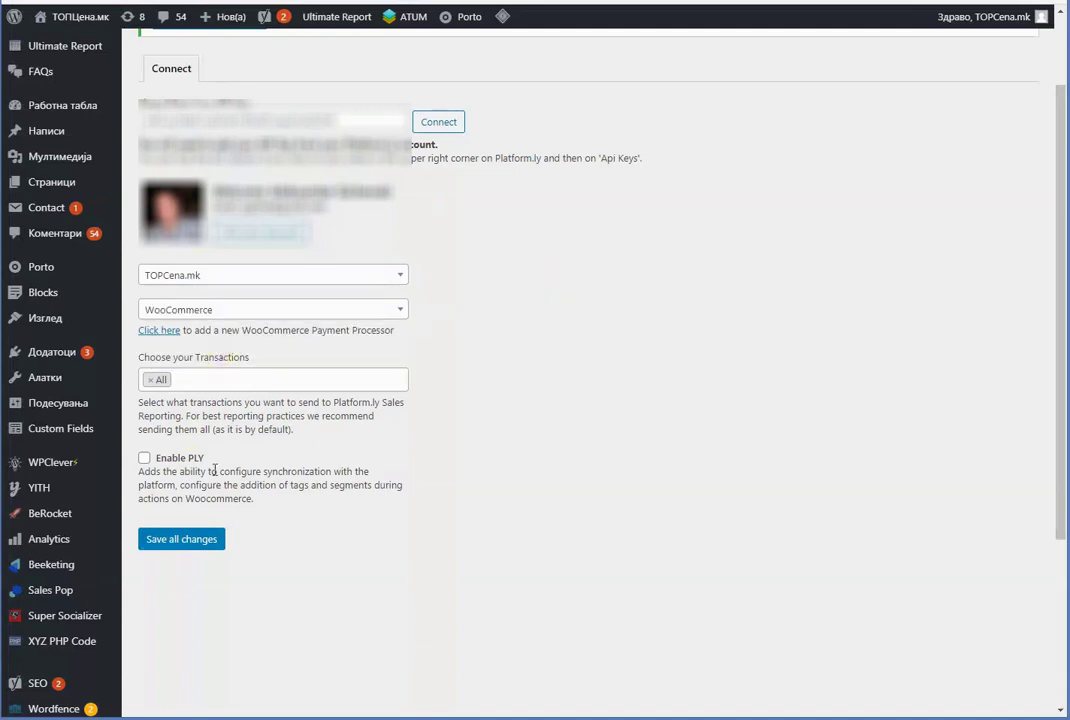
click(145, 458)
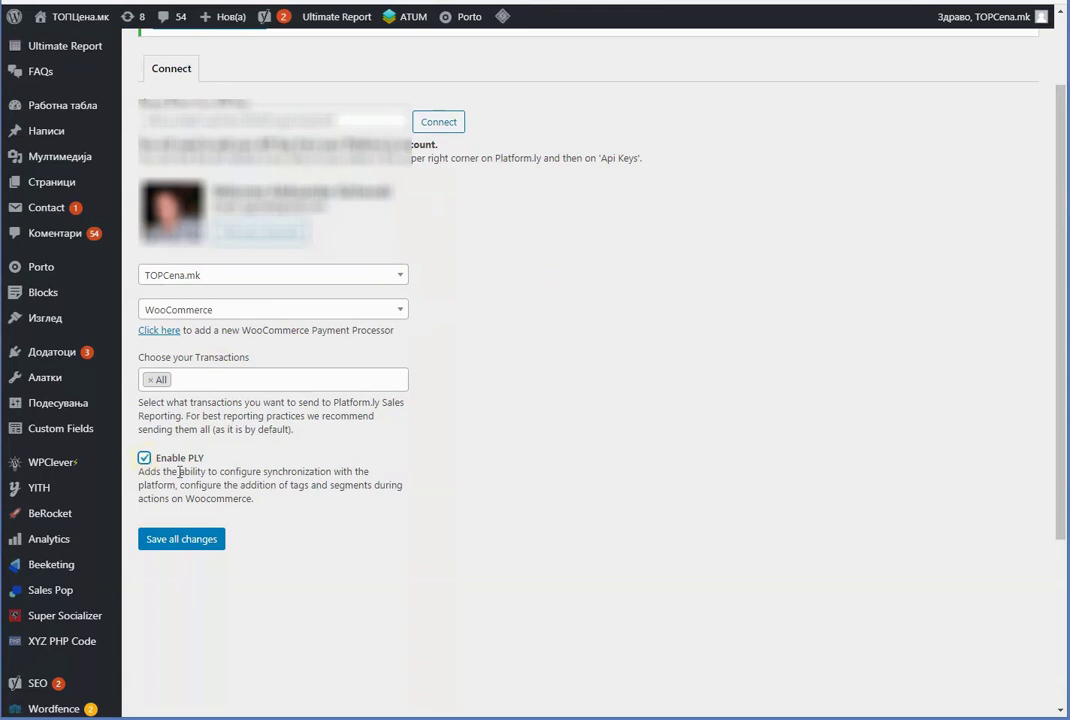
click(190, 538)
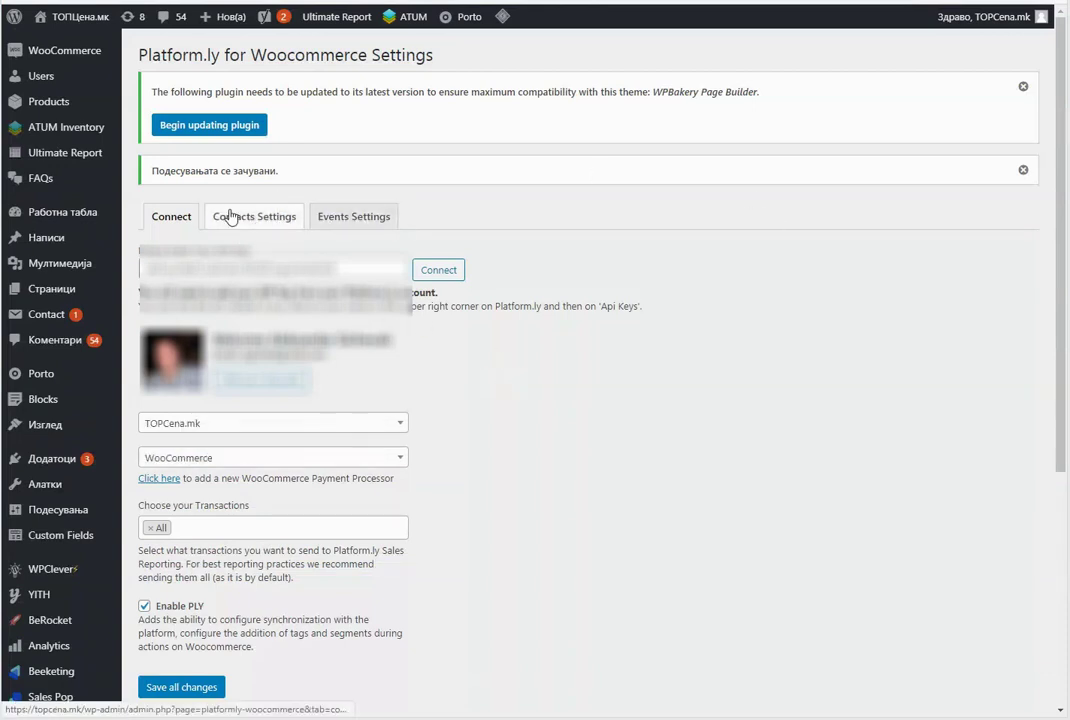
Open the plugin's Contacts Settings and review the new user, GDPR and purchase action options.
click(270, 218)
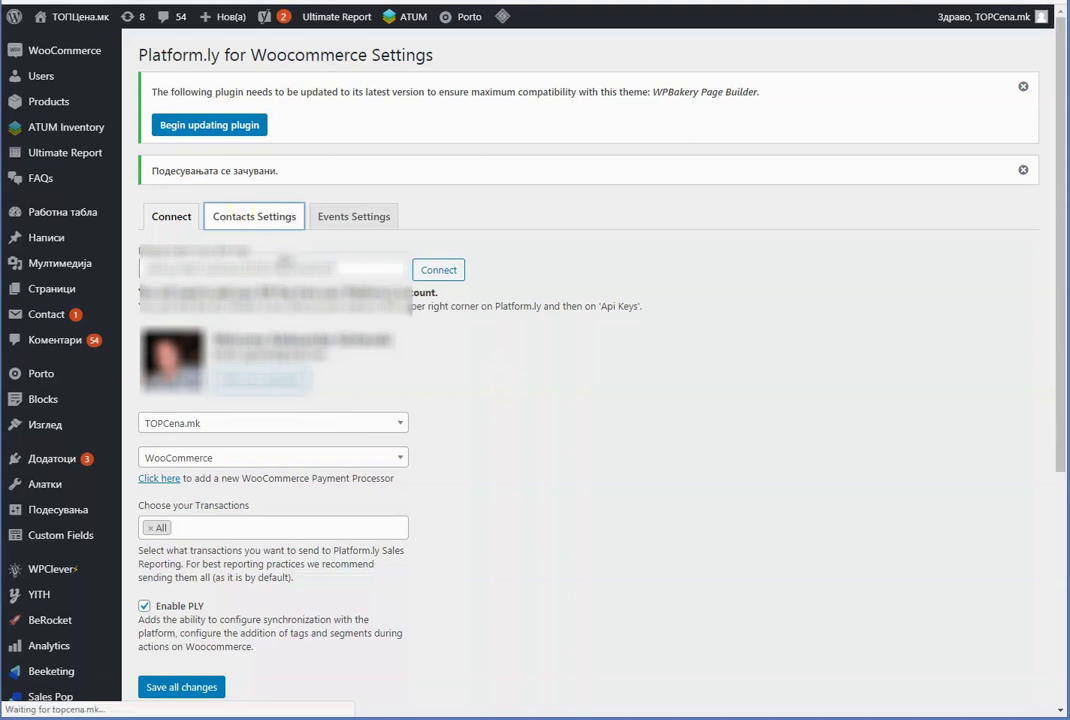
click(268, 217)
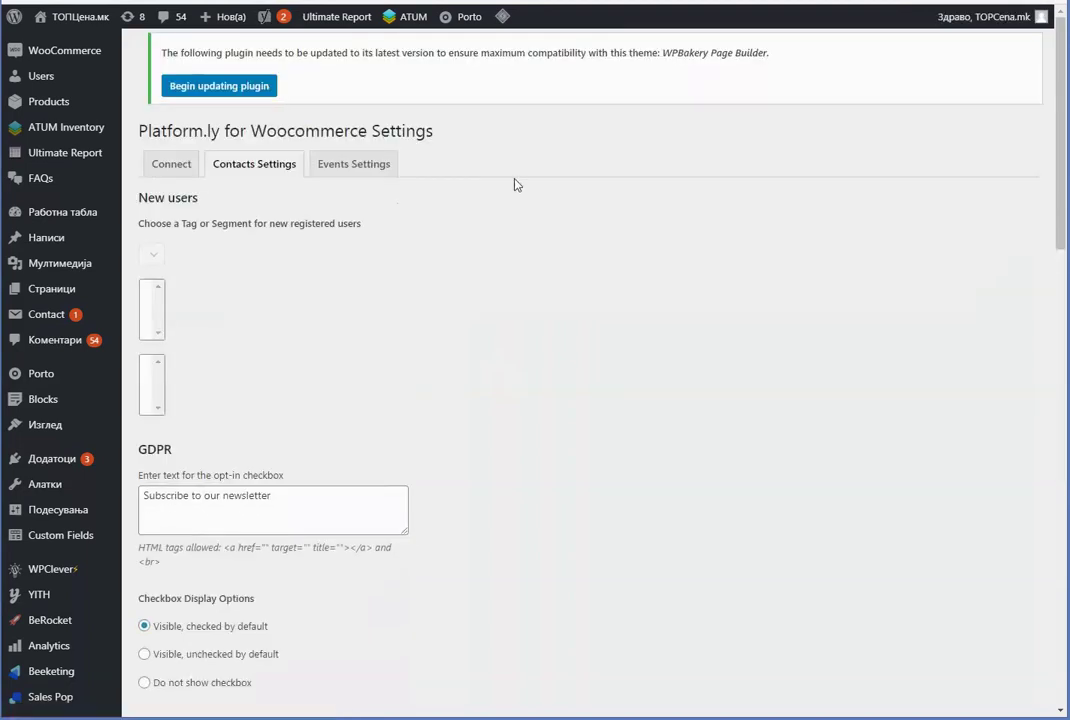
scroll(484, 240, down, 5)
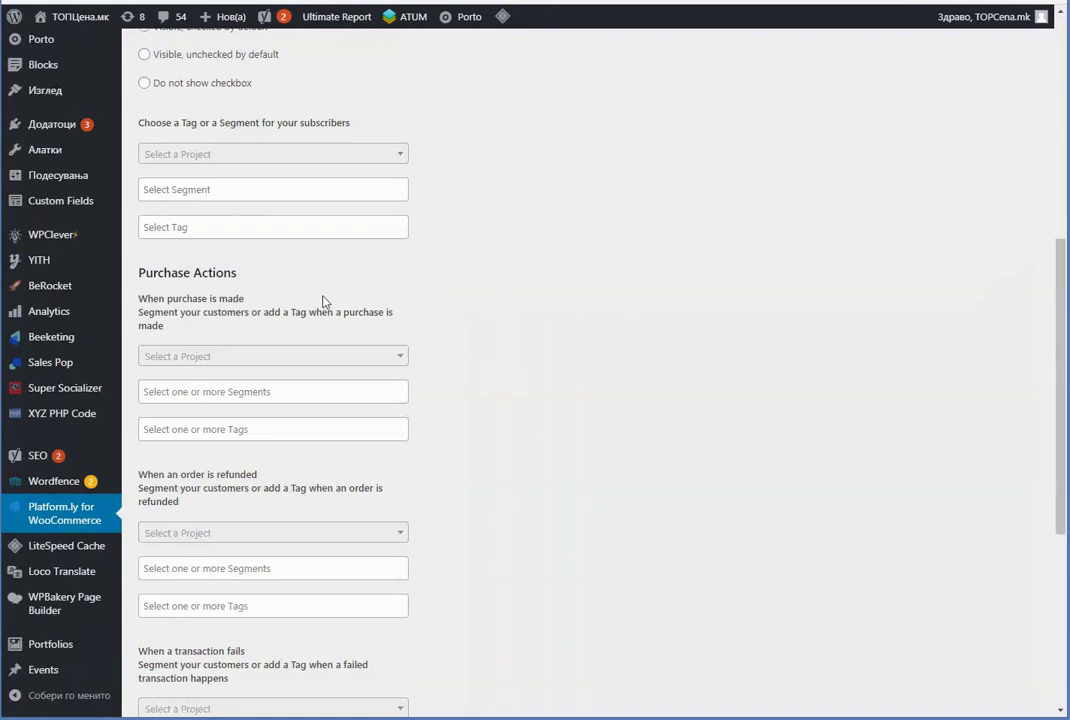
scroll(335, 298, up, 5)
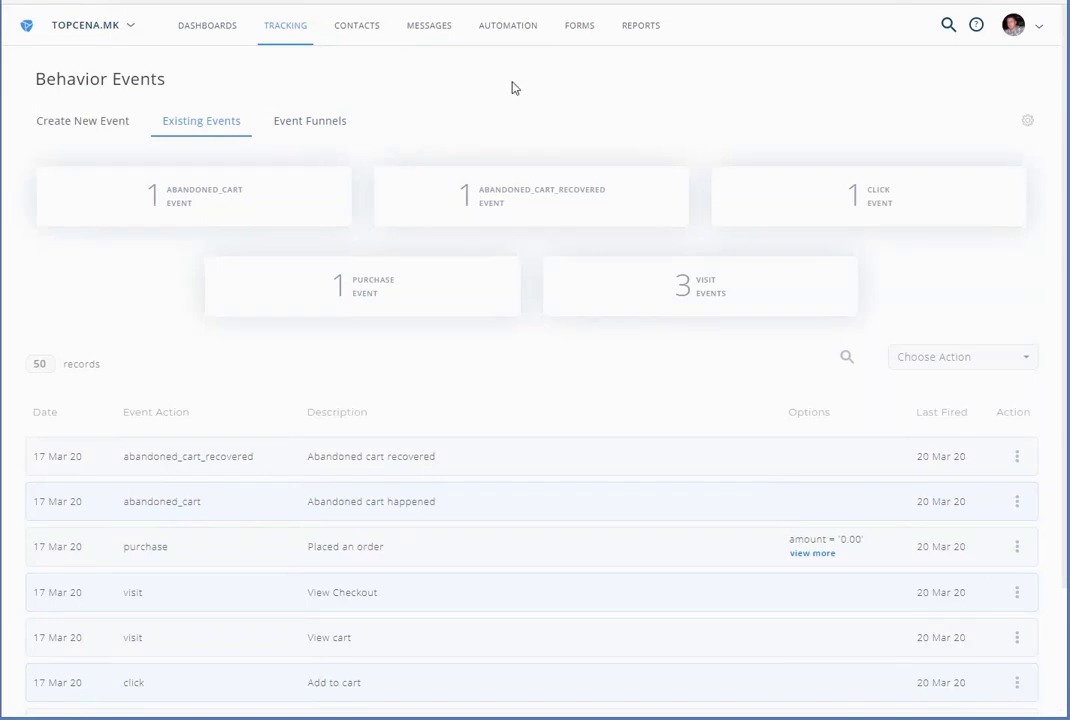
Review the list of existing behavior events in Platform.ly.
scroll(470, 240, down, 3)
scroll(391, 273, up, 2)
scroll(303, 167, up, 1)
scroll(525, 136, down, 3)
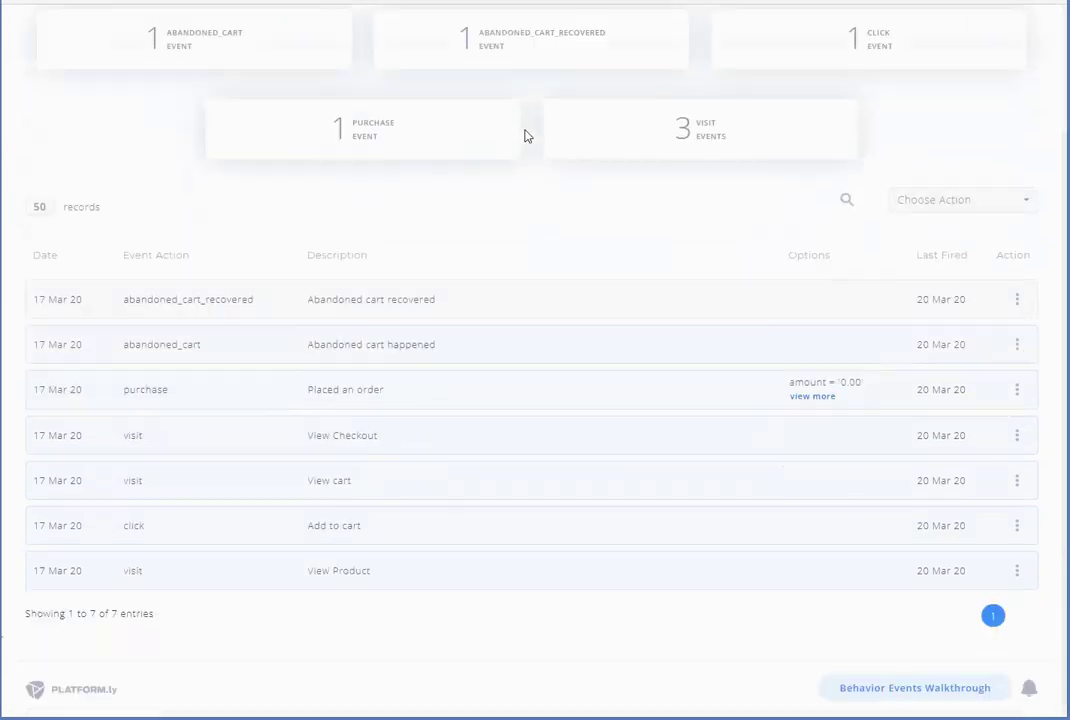
Examine the descriptions of the order, checkout, cart, product view and abandoned cart behavior events.
drag(310, 389, 404, 413)
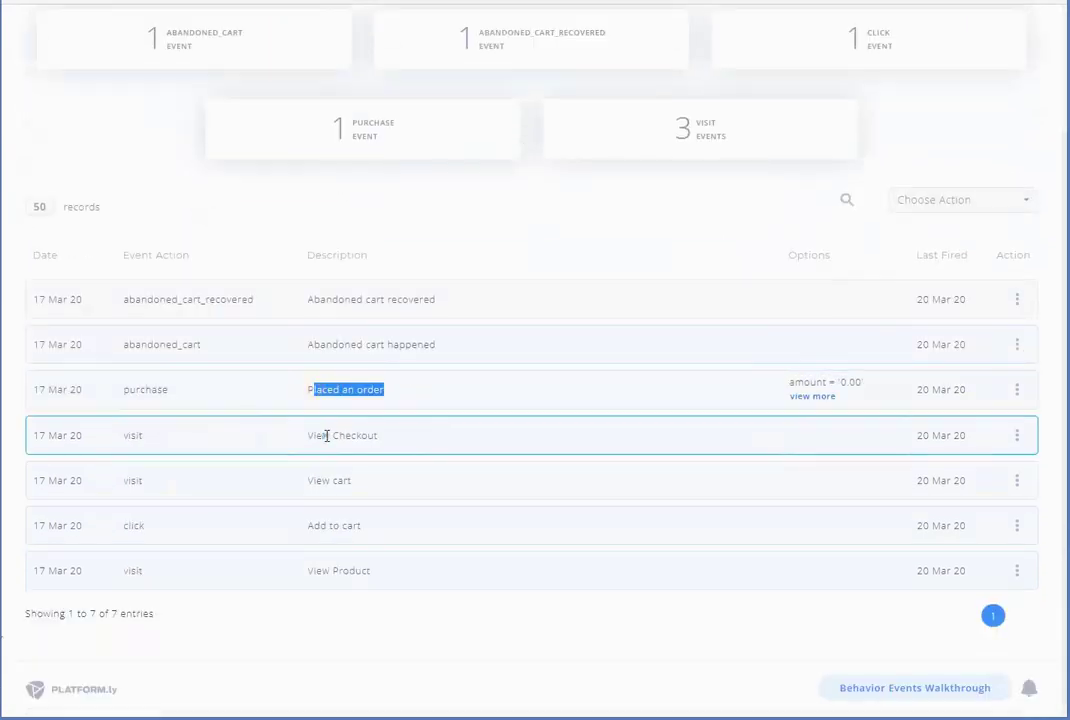
drag(320, 435, 421, 448)
drag(320, 480, 361, 485)
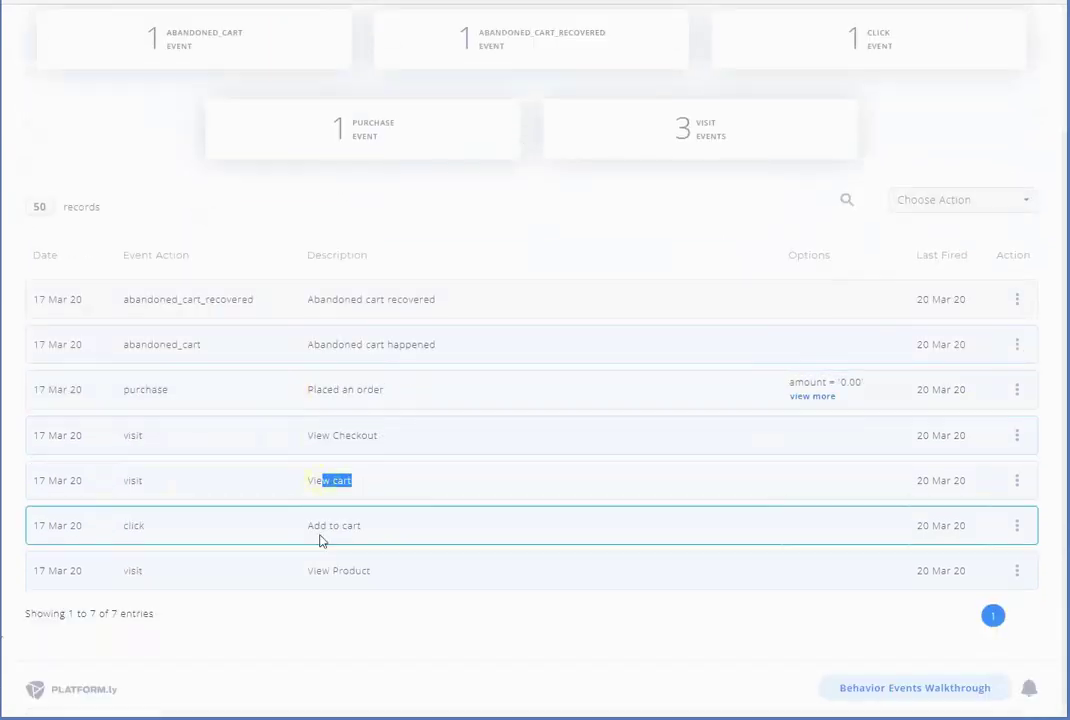
drag(320, 525, 393, 525)
drag(308, 571, 396, 574)
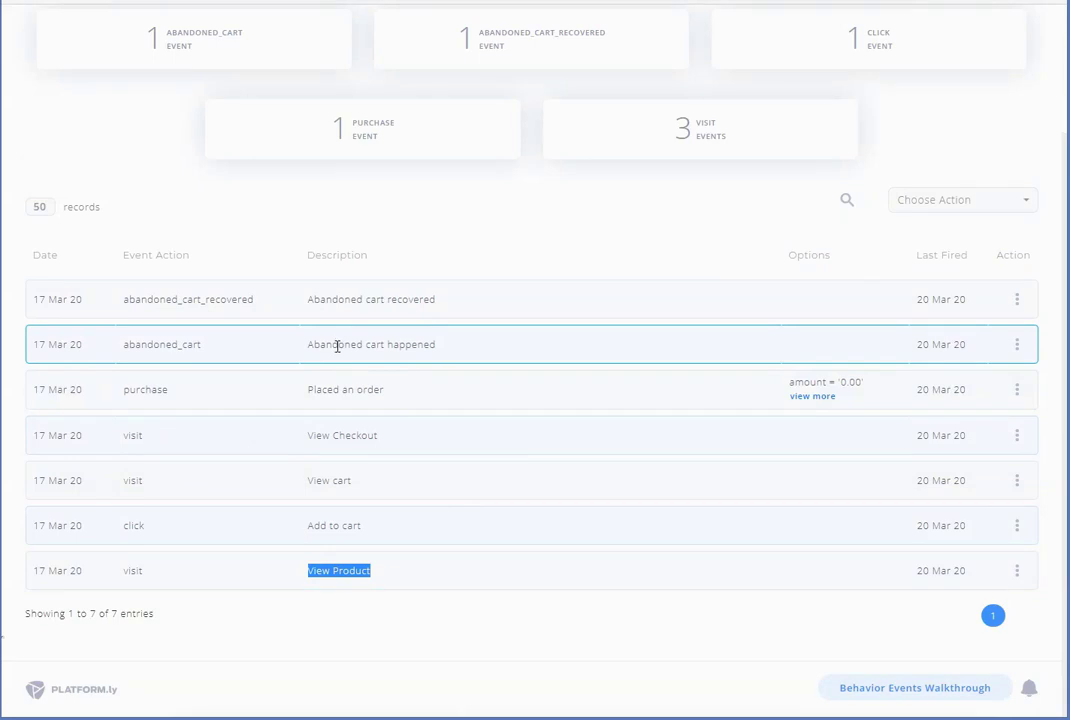
drag(336, 344, 415, 344)
drag(351, 299, 426, 299)
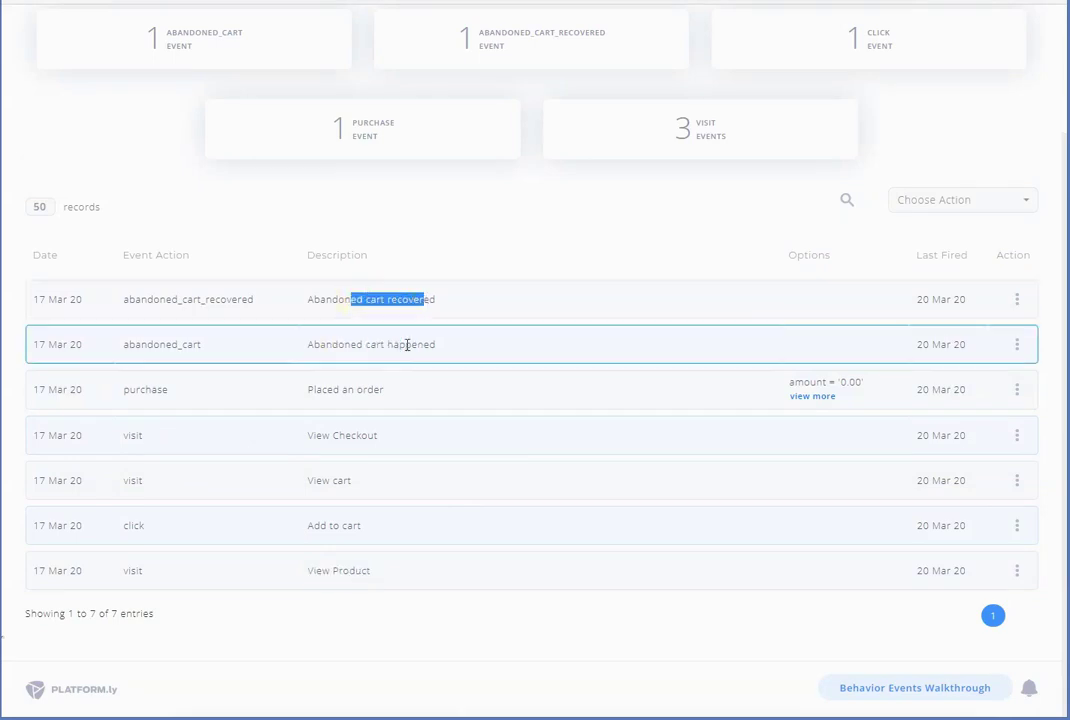
click(445, 188)
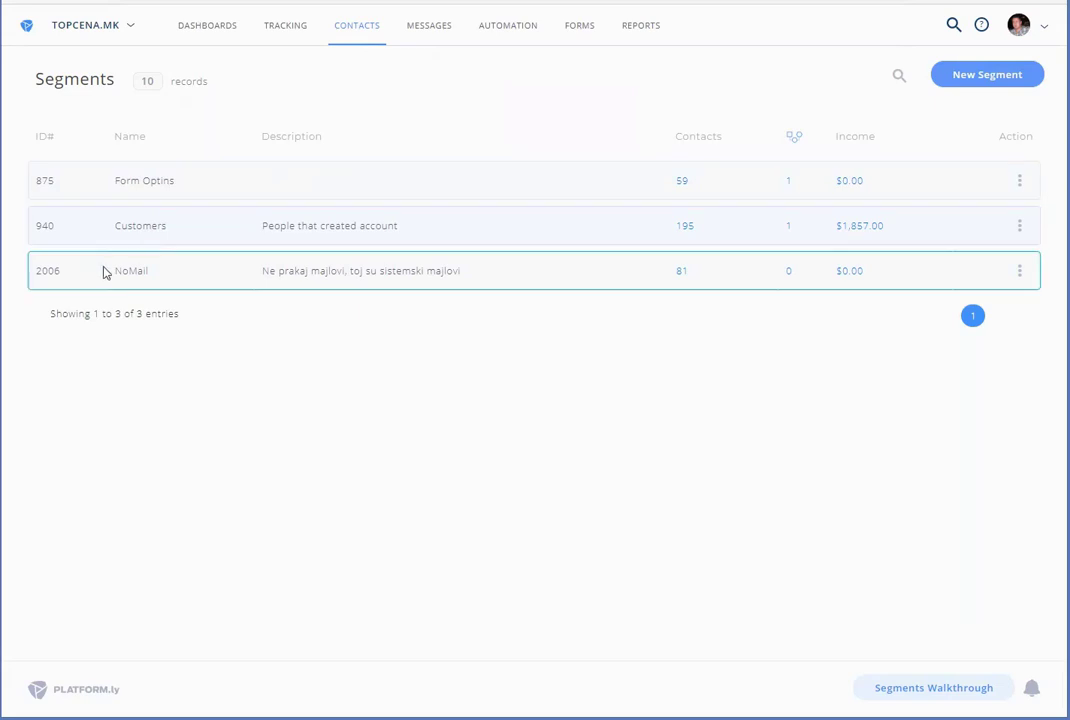
Review the project's existing contact segments and the tags for orders, purchases, refunds and cancellations in Platform.ly.
drag(127, 228, 118, 180)
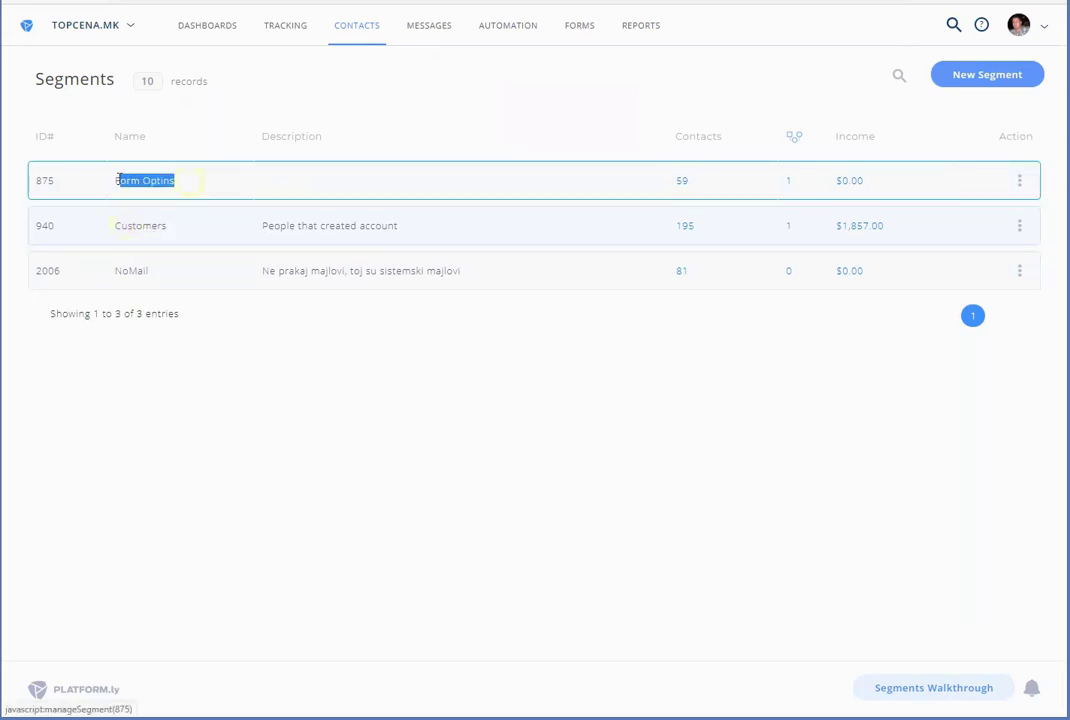
click(290, 350)
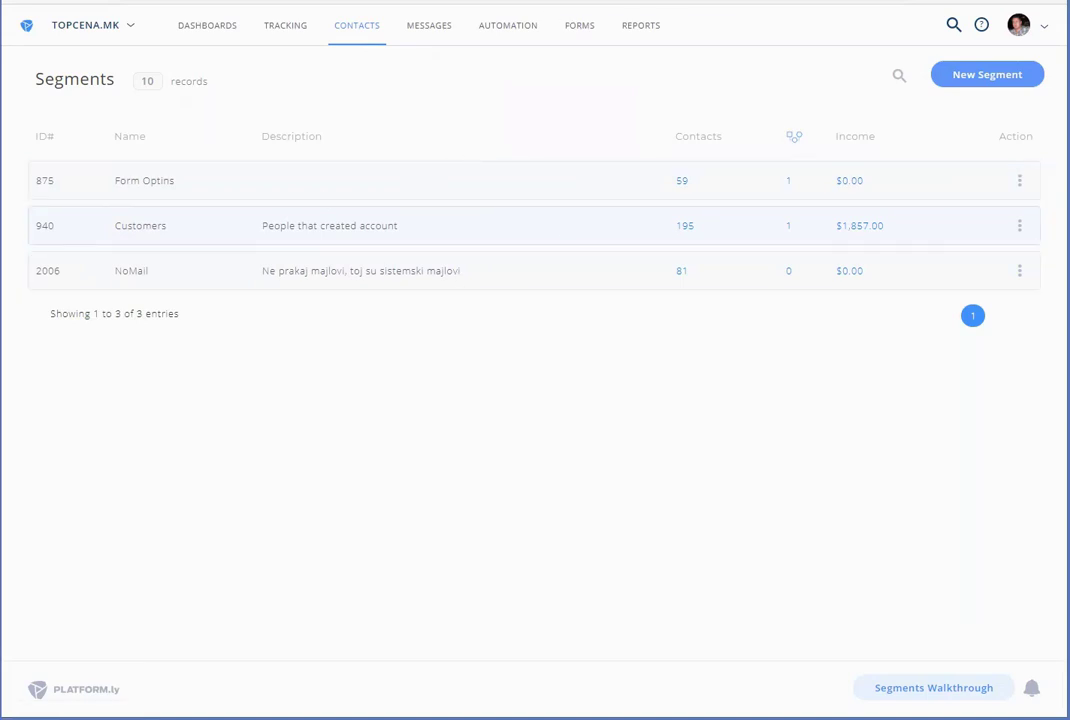
key(ctrl+Tab)
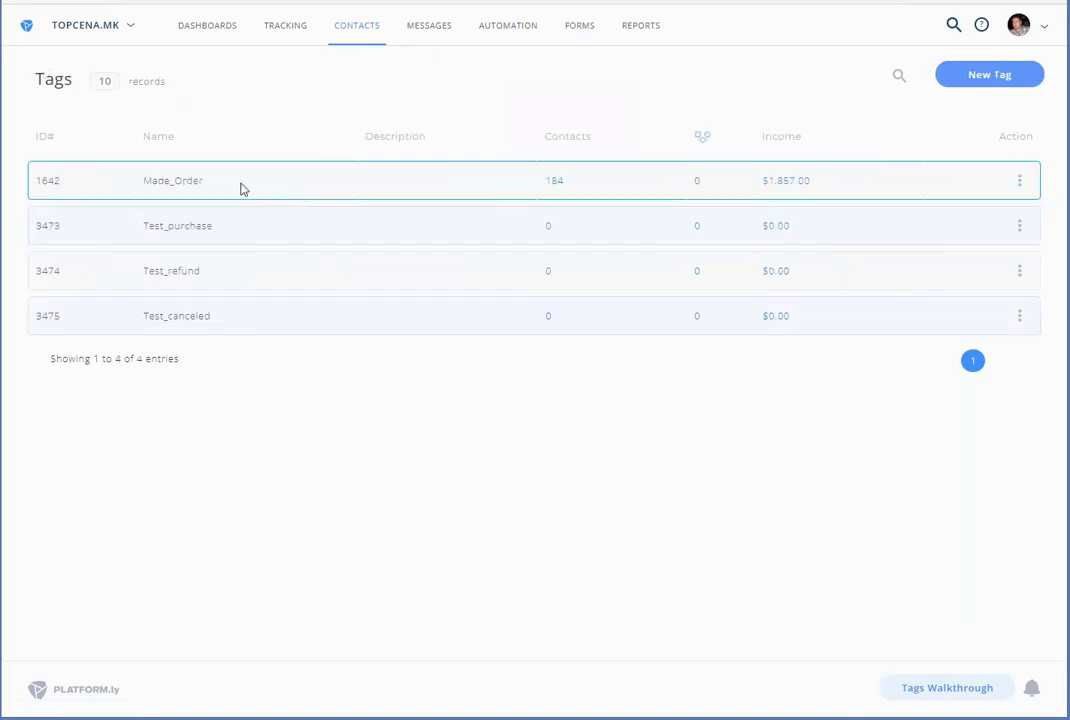
drag(248, 175, 157, 178)
drag(256, 229, 154, 221)
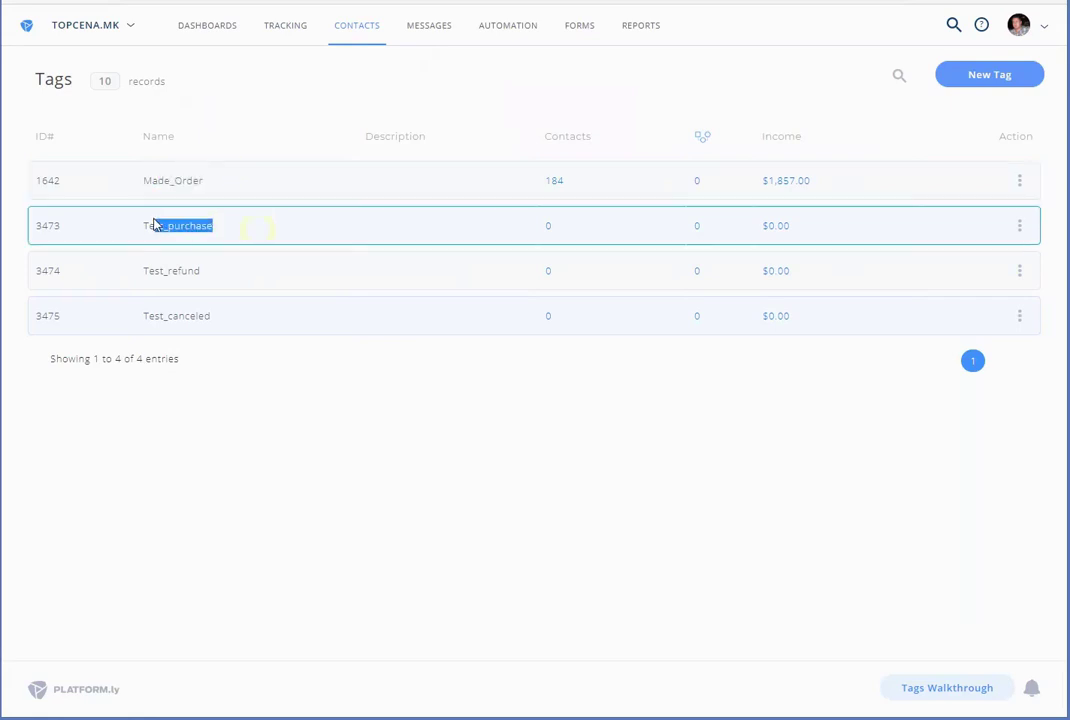
drag(256, 271, 140, 268)
drag(228, 316, 153, 315)
click(251, 404)
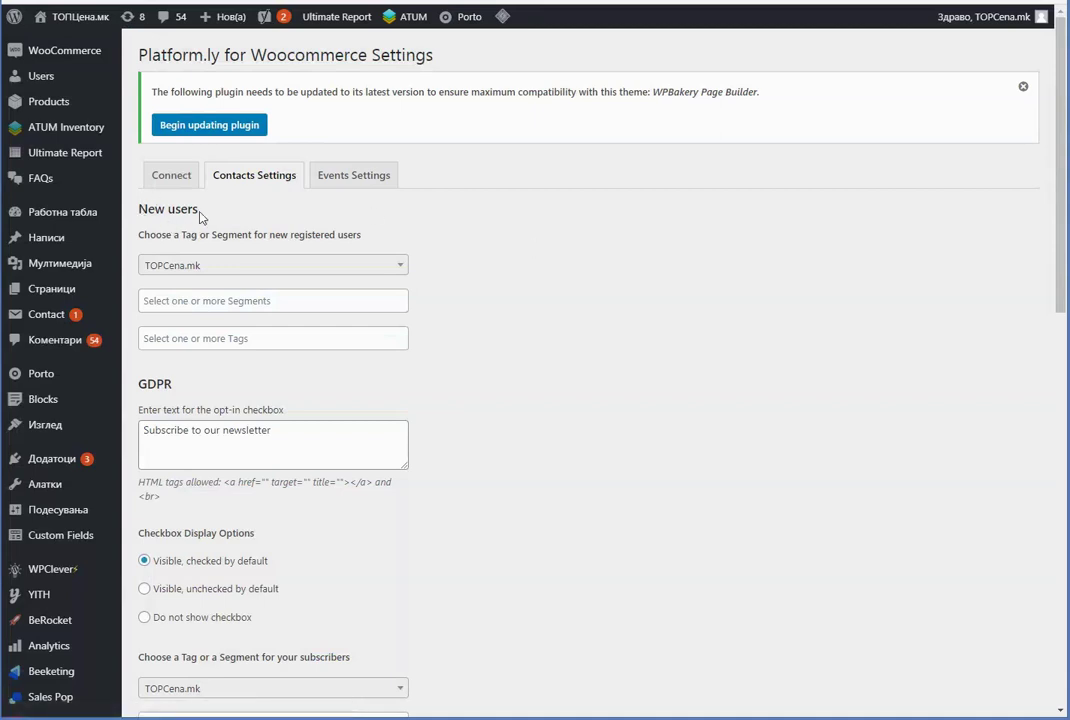
In the WordPress plugin's Contacts Settings, assign new registered users to the Customers segment and GDPR subscribers to the Form Optins segment.
click(290, 304)
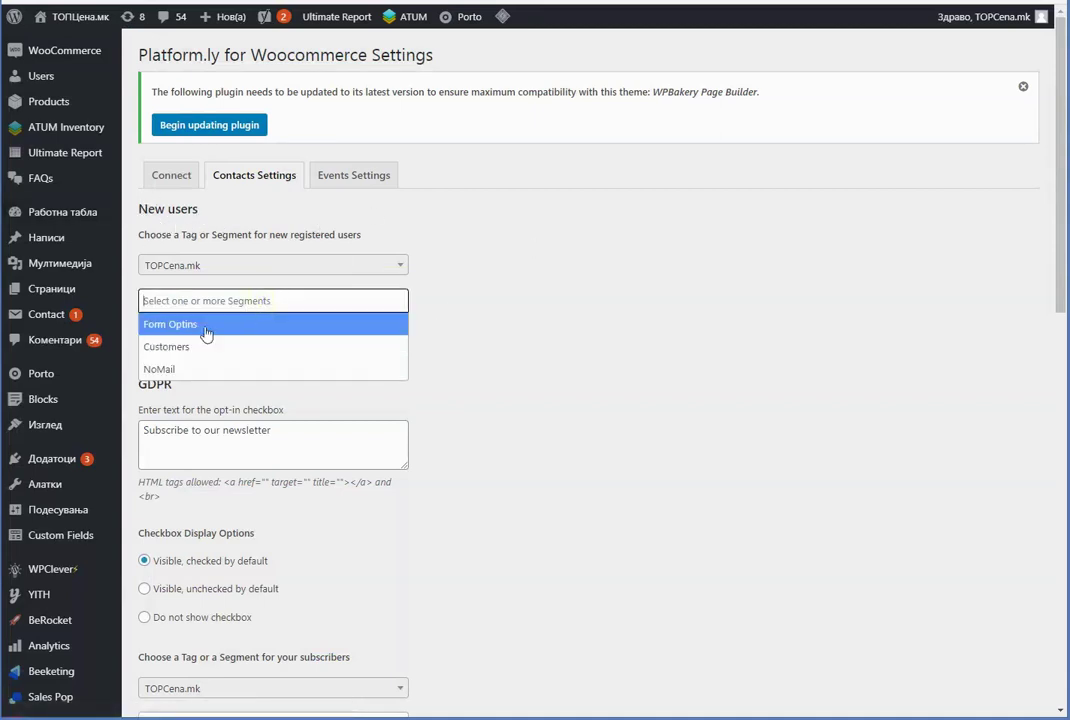
click(179, 344)
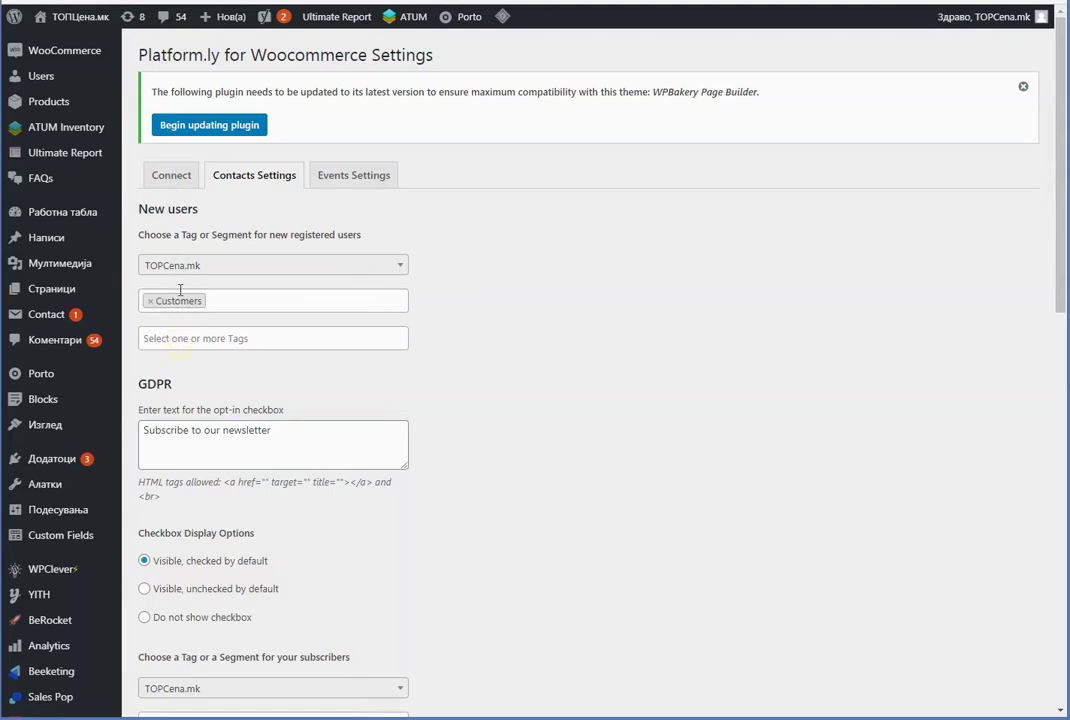
scroll(571, 275, down, 3)
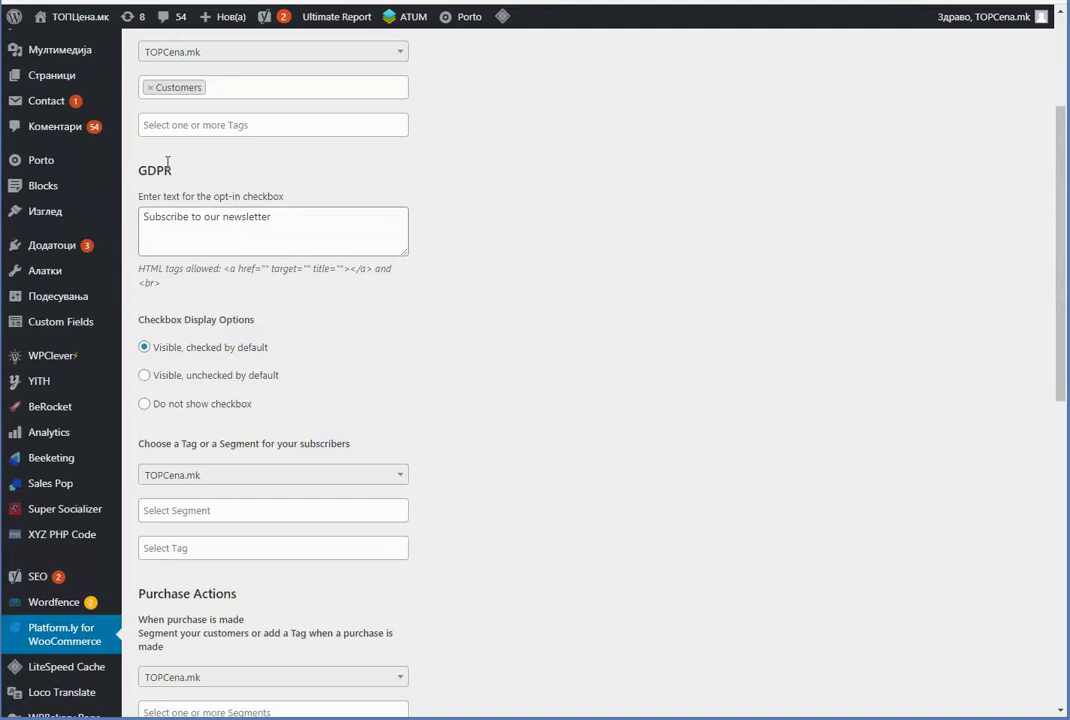
scroll(231, 206, down, 1)
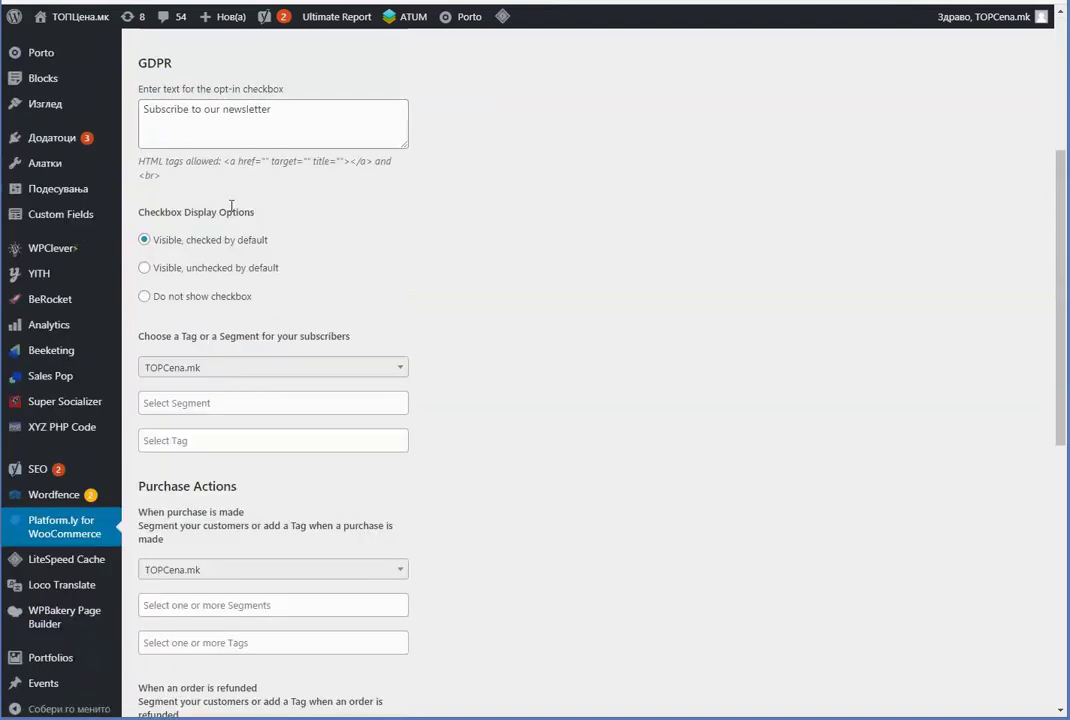
click(207, 403)
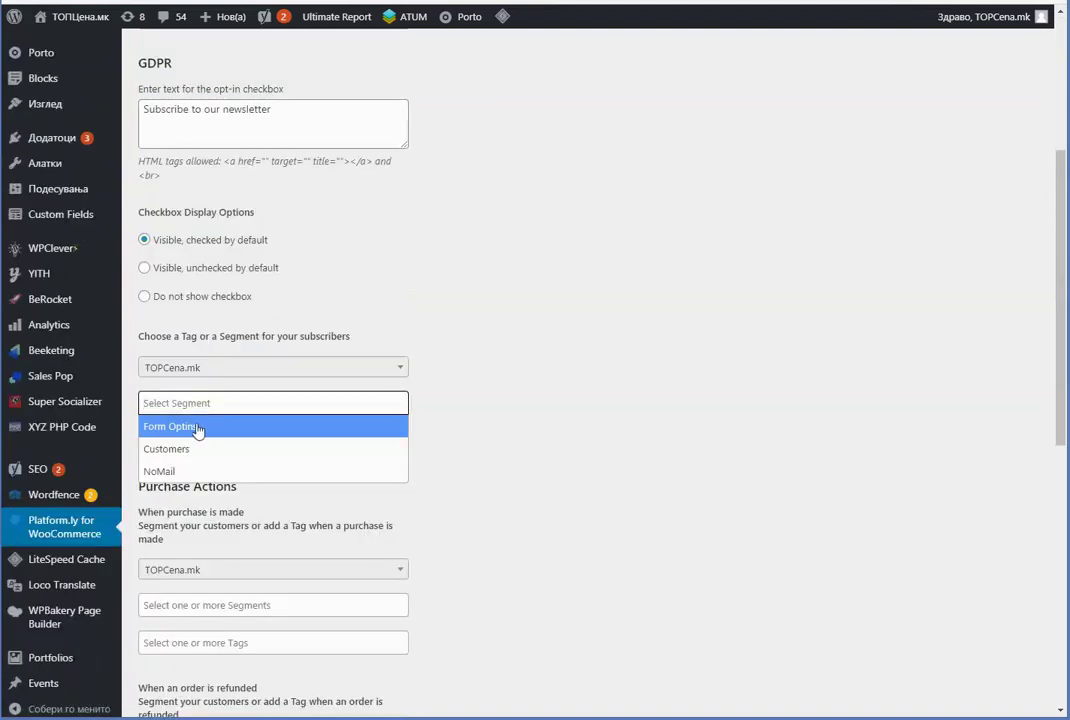
click(175, 427)
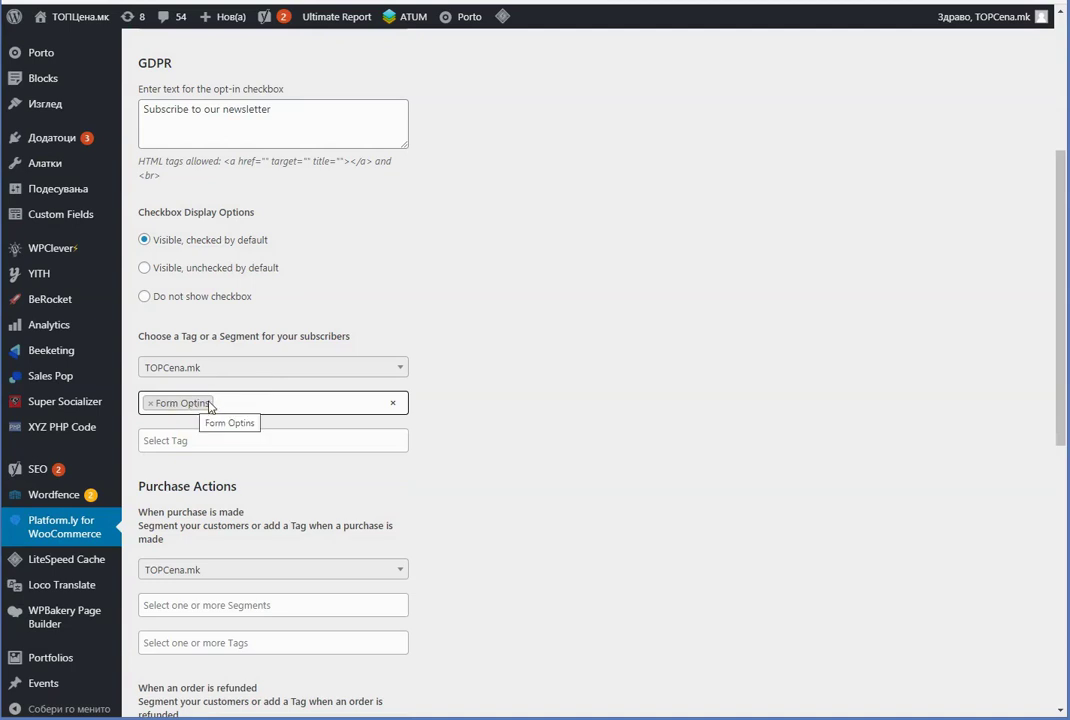
Try out the GDPR opt-in checkbox display options and set the choice back to Visible, checked by default.
click(176, 93)
click(435, 126)
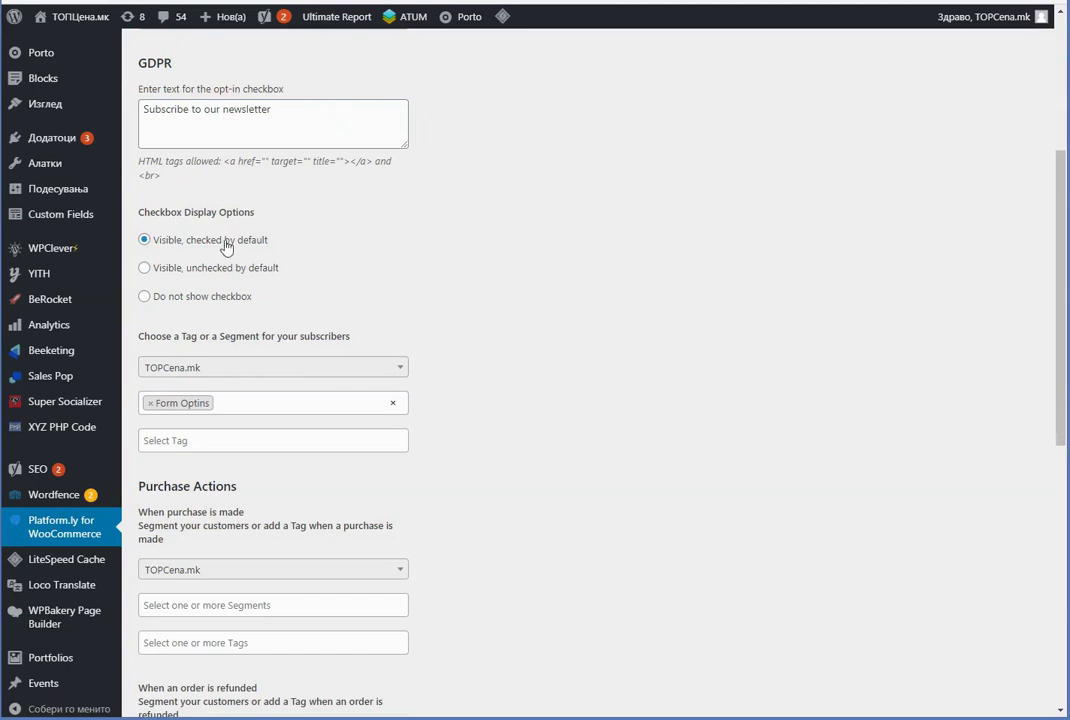
click(146, 296)
click(145, 270)
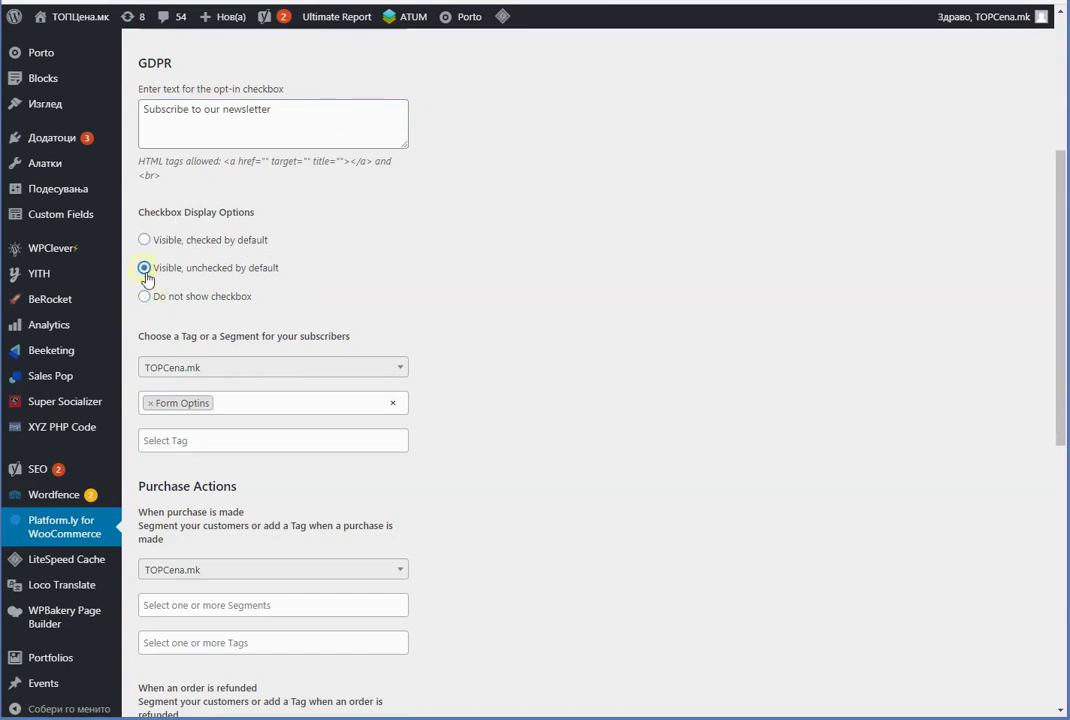
click(145, 240)
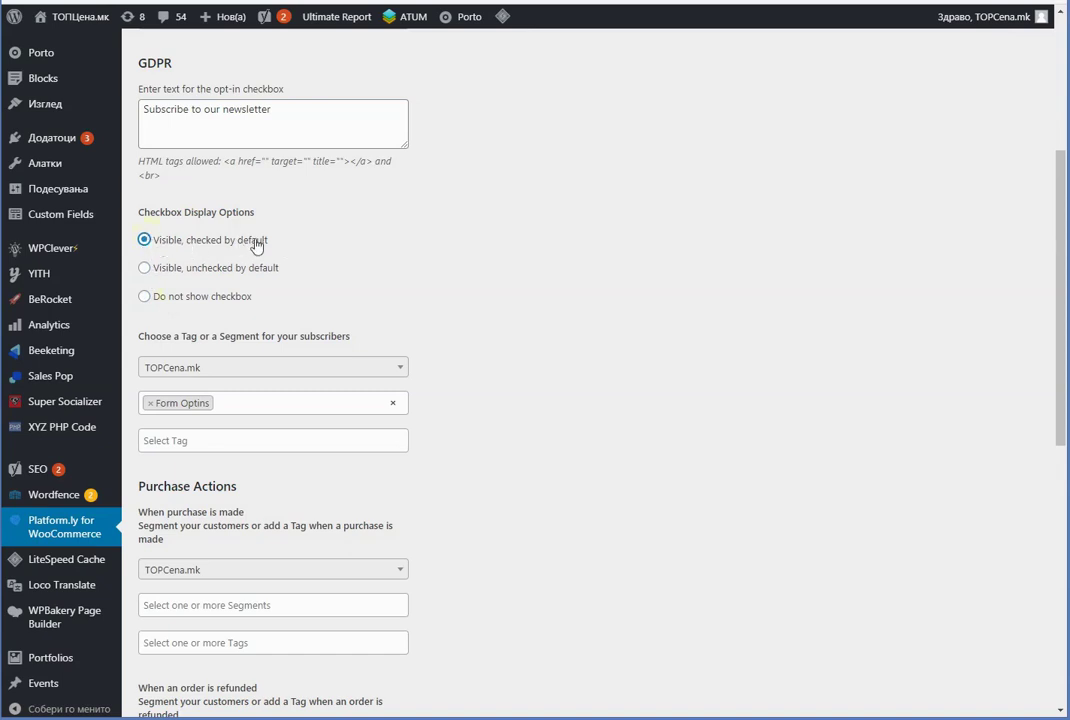
drag(330, 111, 142, 104)
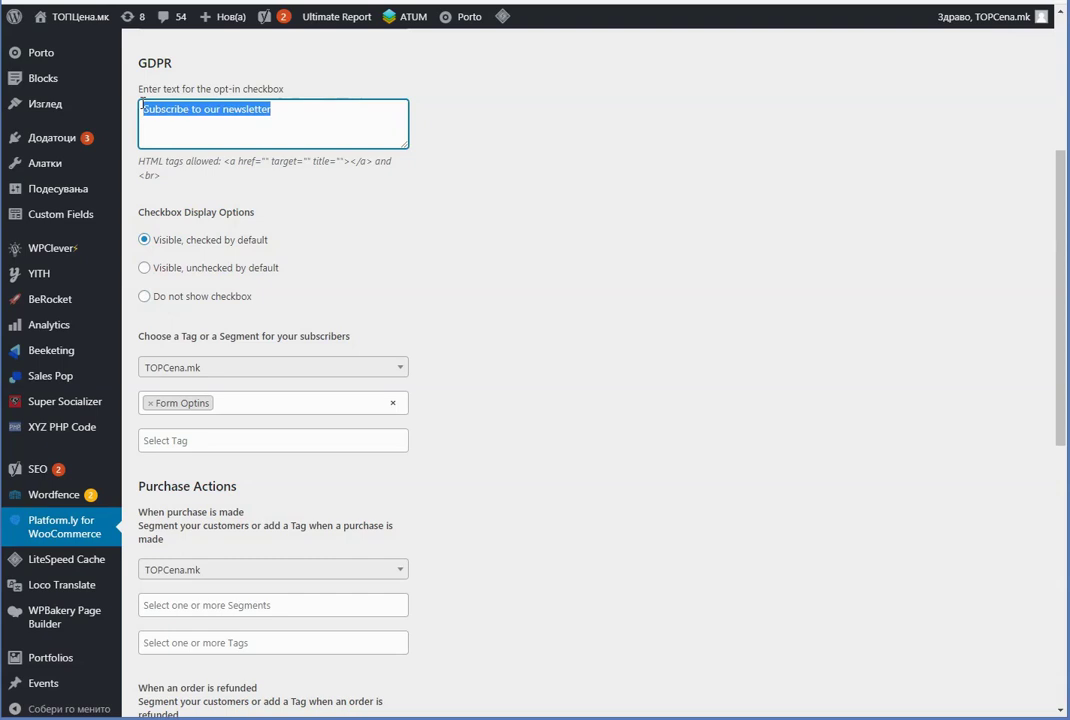
click(559, 167)
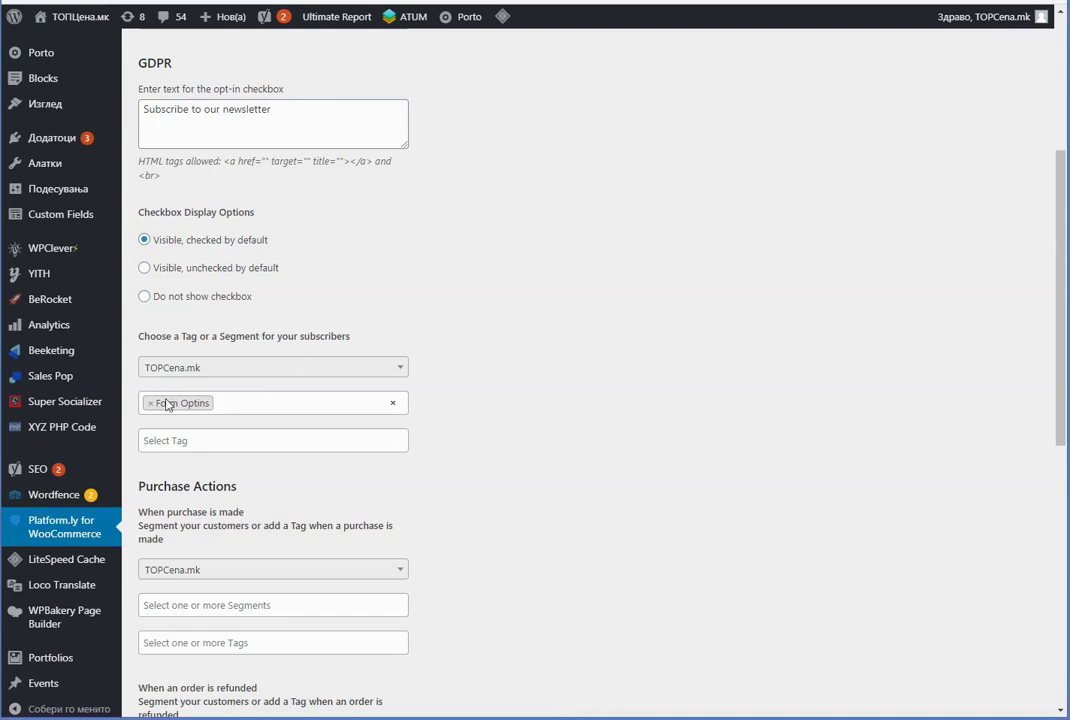
Under Purchase Actions, add the tag Test_purchase for made purchases and the tag Test_refund for refunded orders.
scroll(578, 167, down, 4)
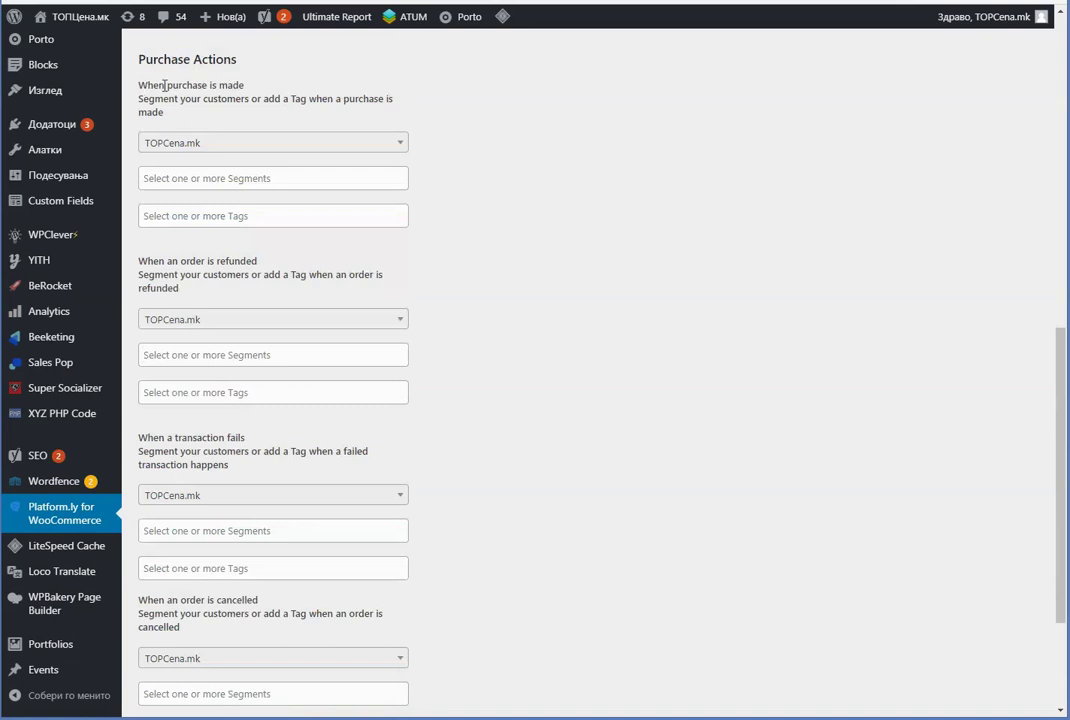
click(182, 176)
click(180, 173)
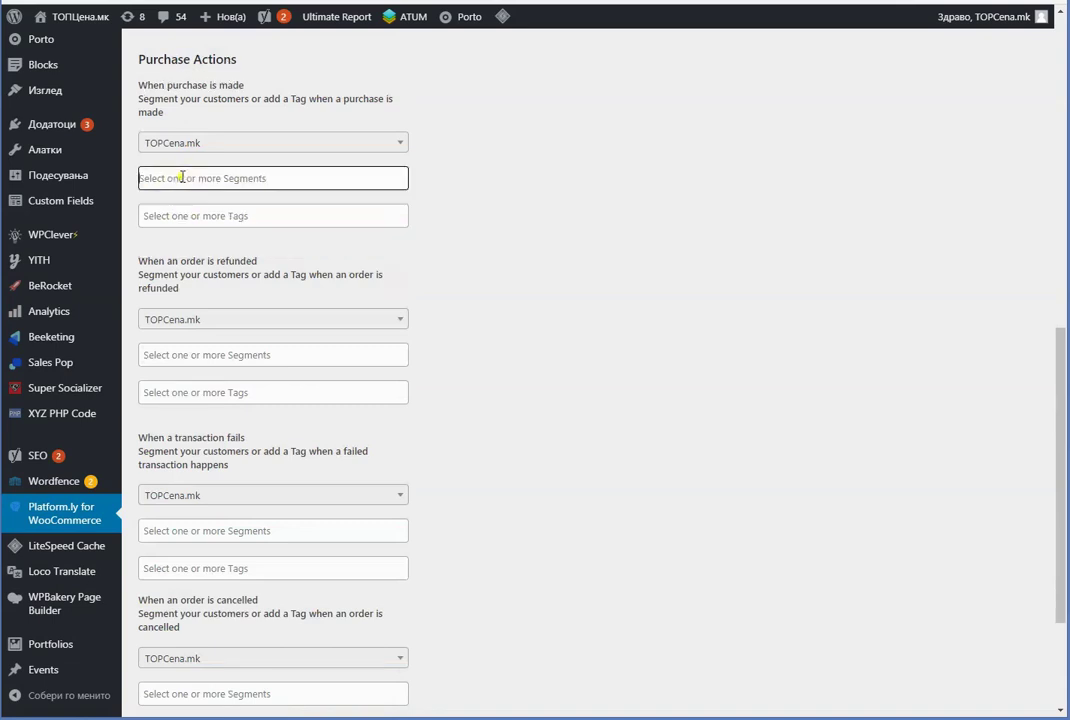
click(180, 215)
click(199, 261)
click(214, 390)
click(205, 463)
Add the tag Test_canceled for cancelled orders and save all the contacts settings.
scroll(654, 301, down, 2)
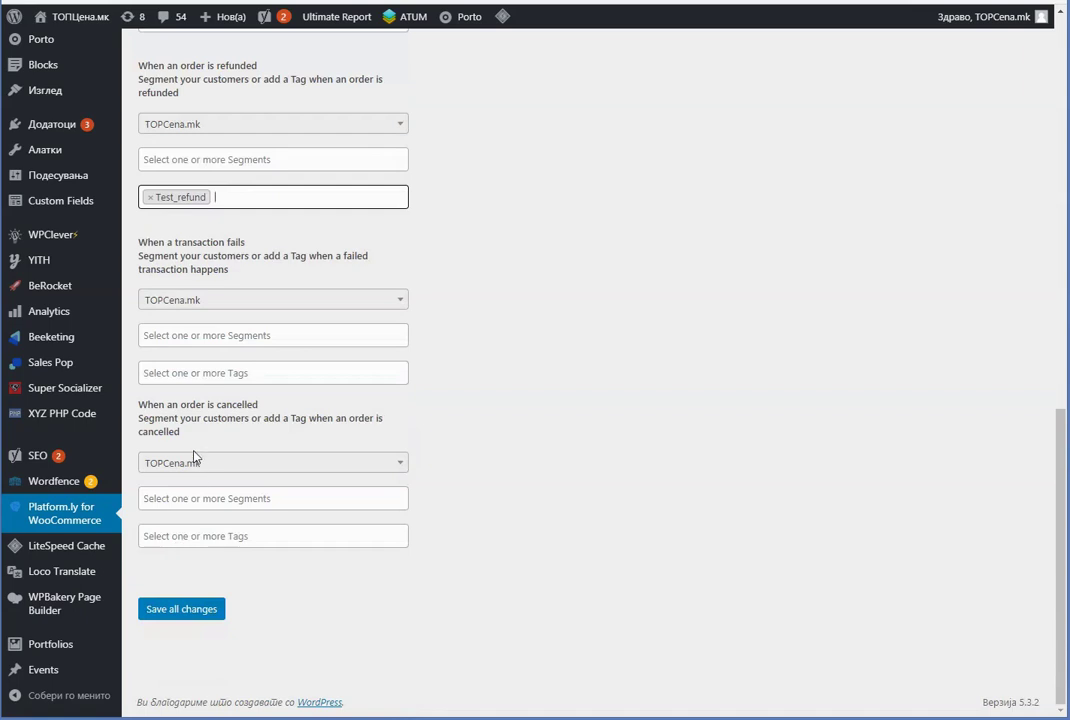
click(175, 529)
click(215, 628)
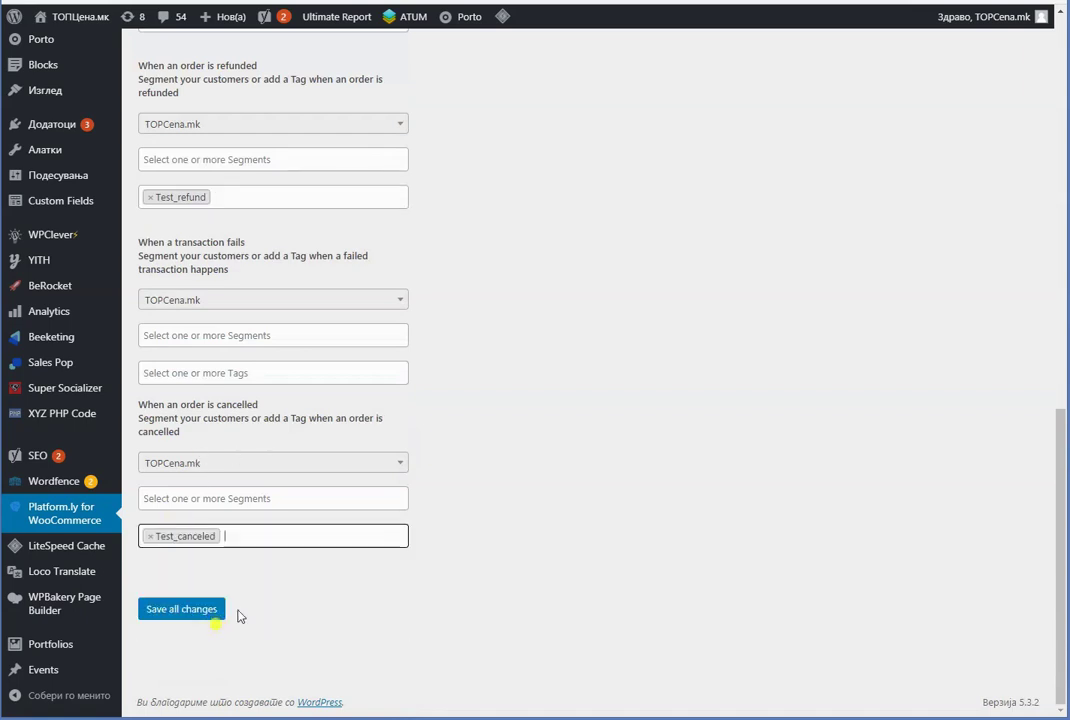
click(184, 612)
scroll(616, 365, up, 6)
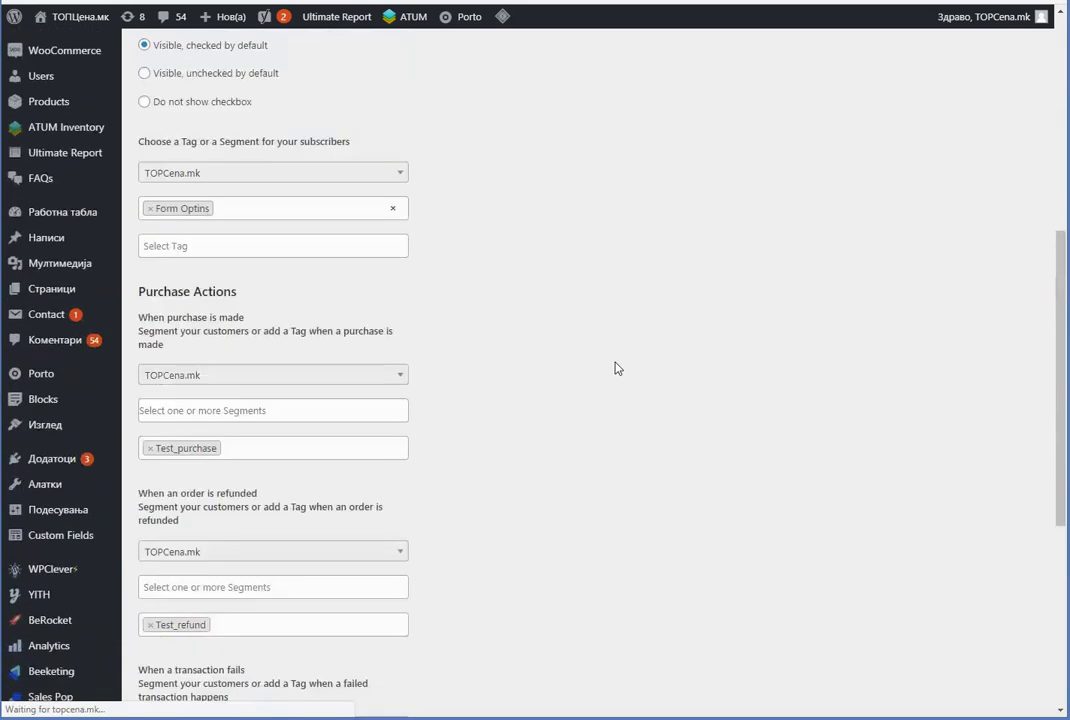
scroll(616, 365, up, 2)
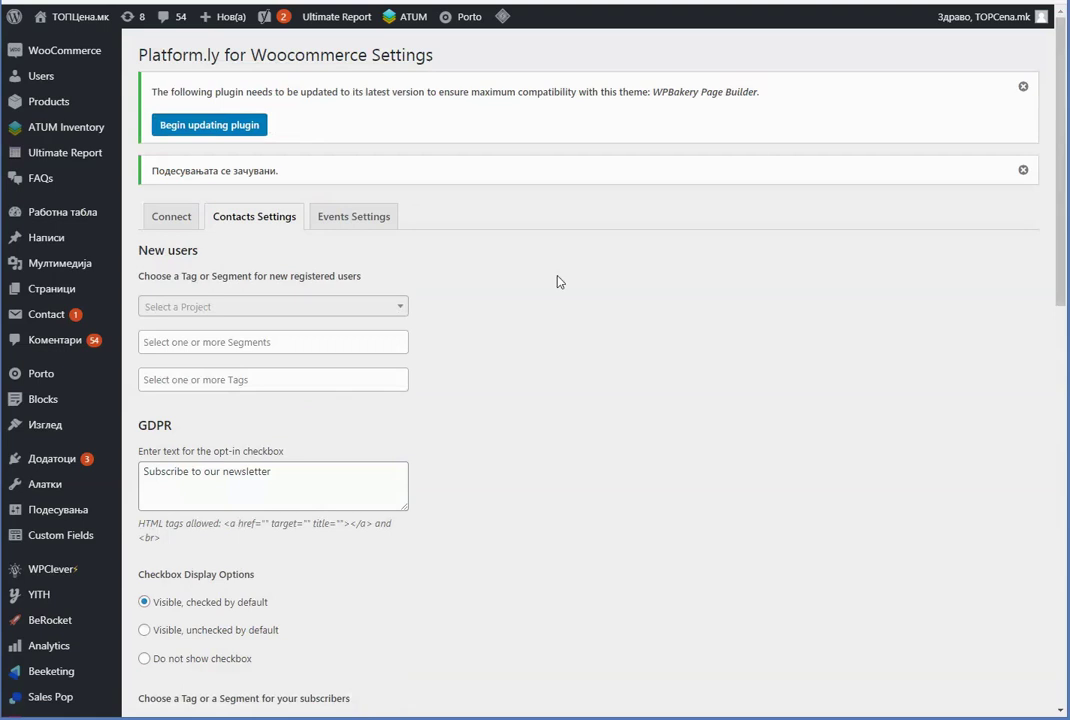
Open the product IDEAL AP60 Pro for editing and review its Platform.ly segment and tag options for each order event.
mouse_move(40, 106)
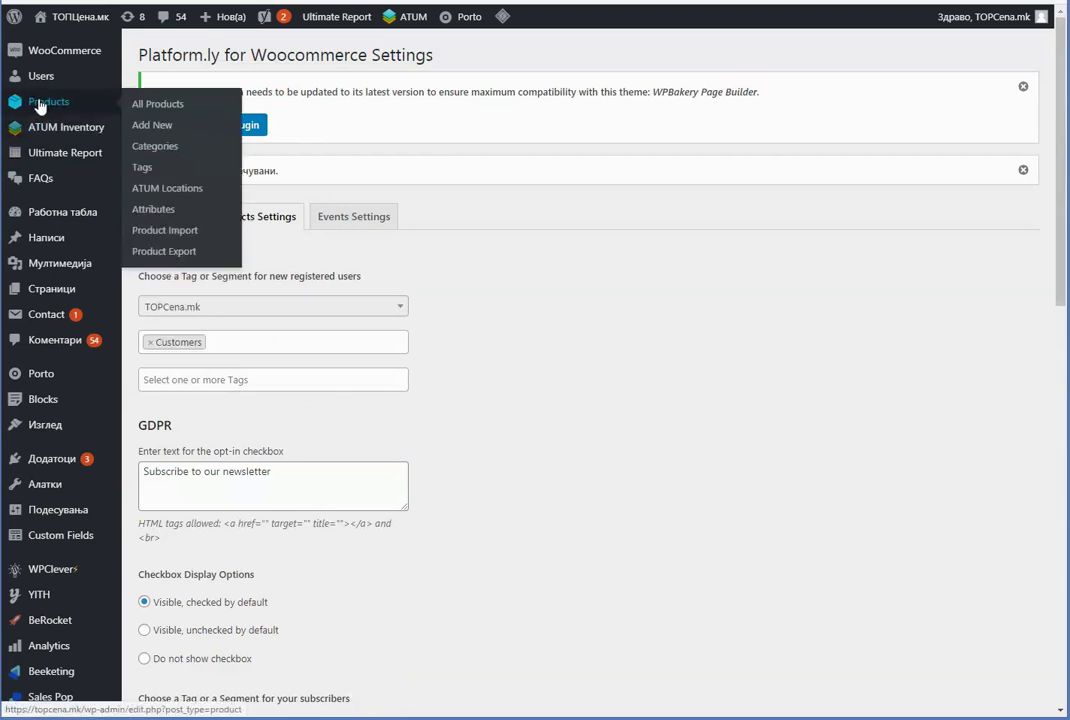
click(147, 105)
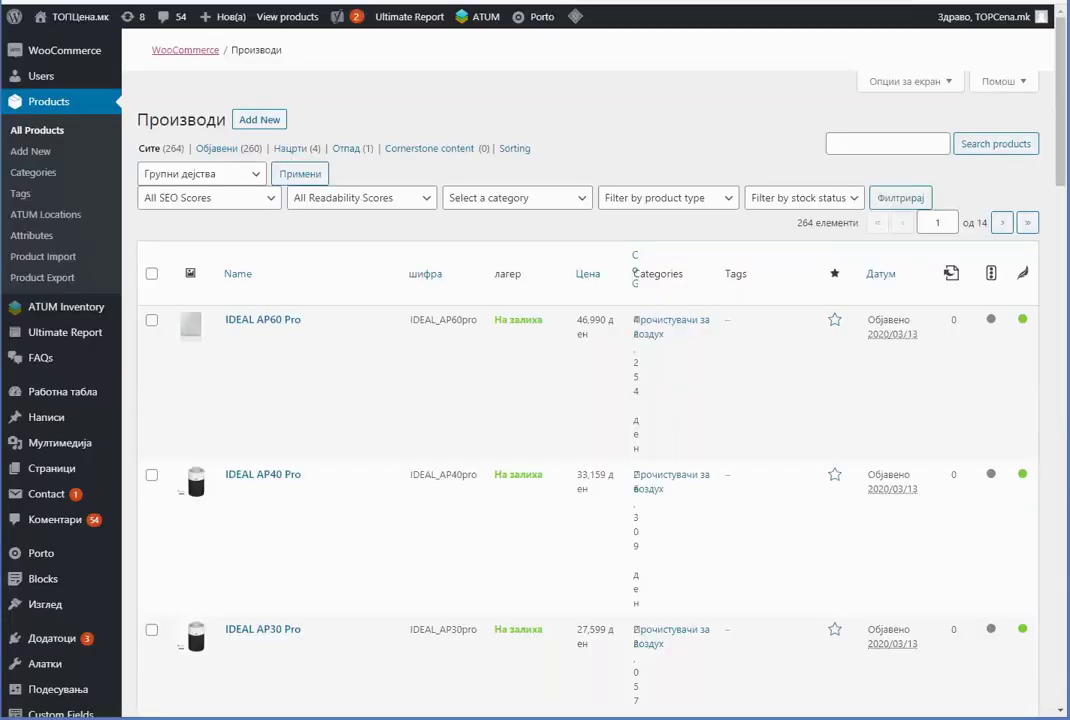
click(258, 305)
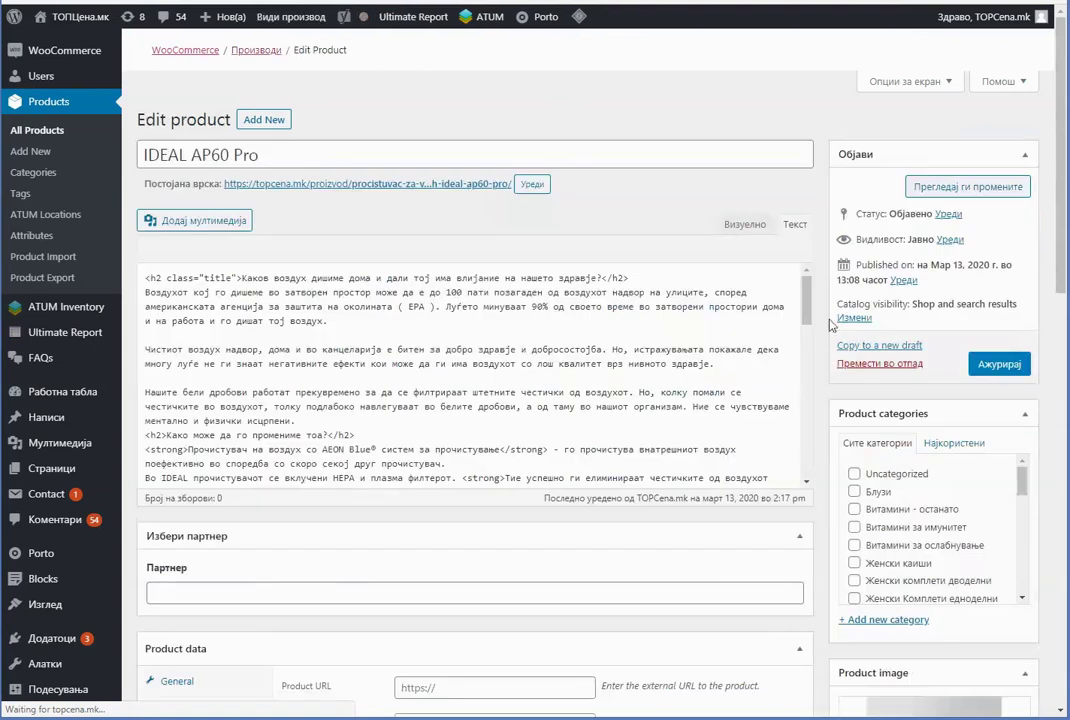
scroll(826, 323, down, 5)
scroll(370, 487, down, 1)
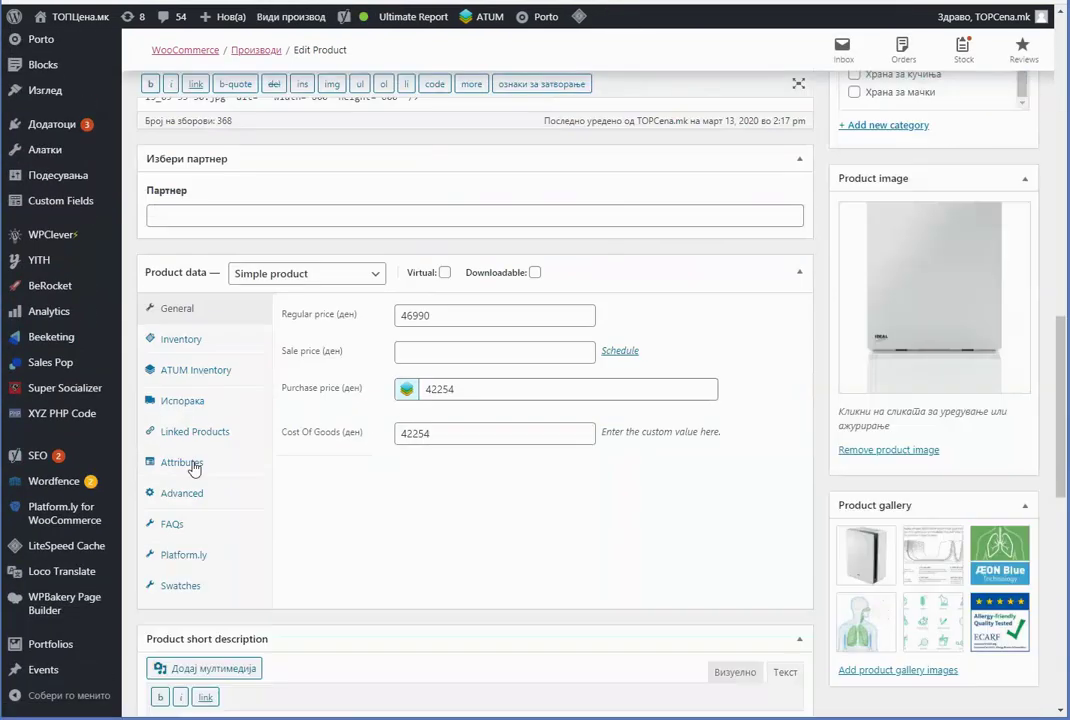
click(188, 555)
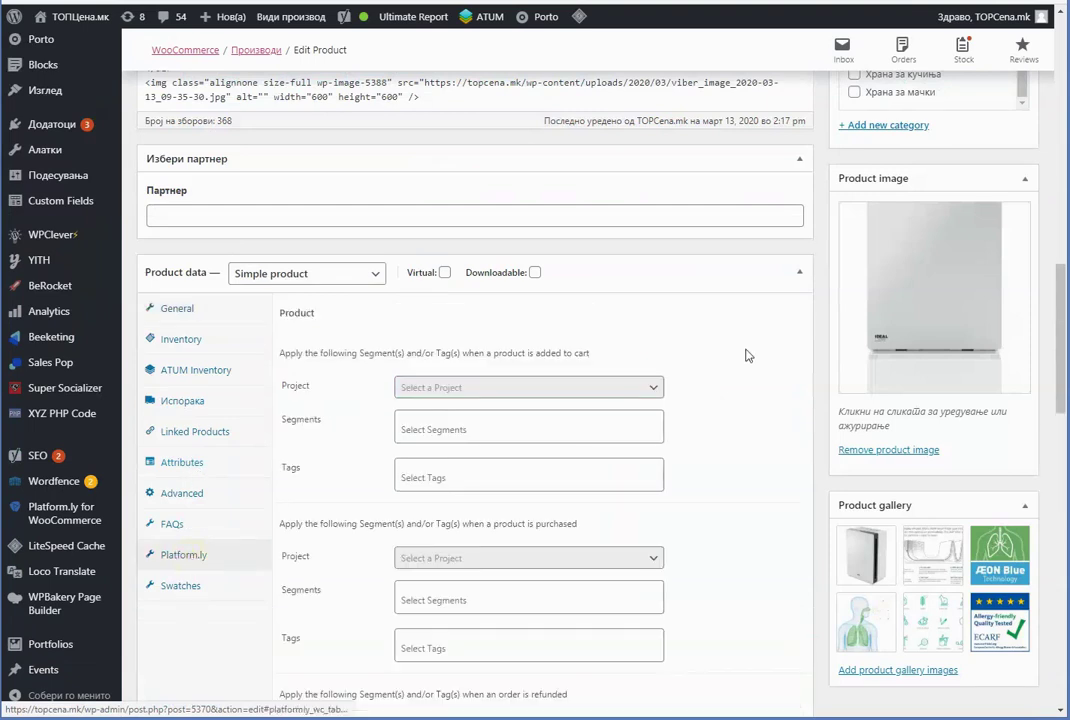
scroll(556, 266, down, 2)
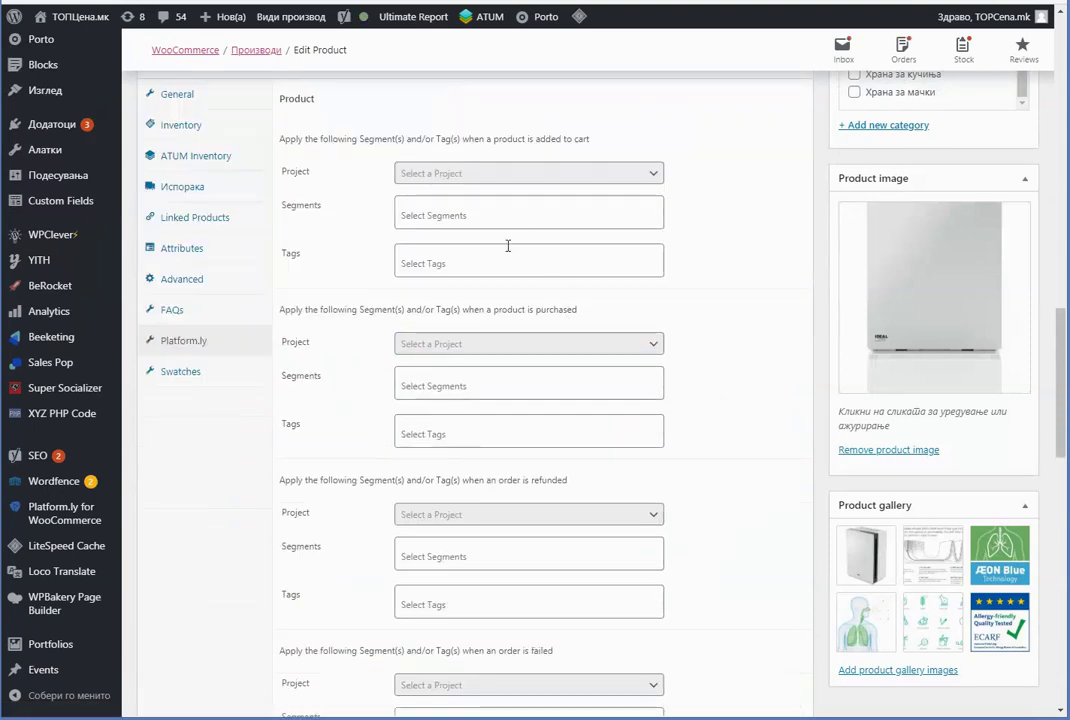
scroll(520, 300, down, 3)
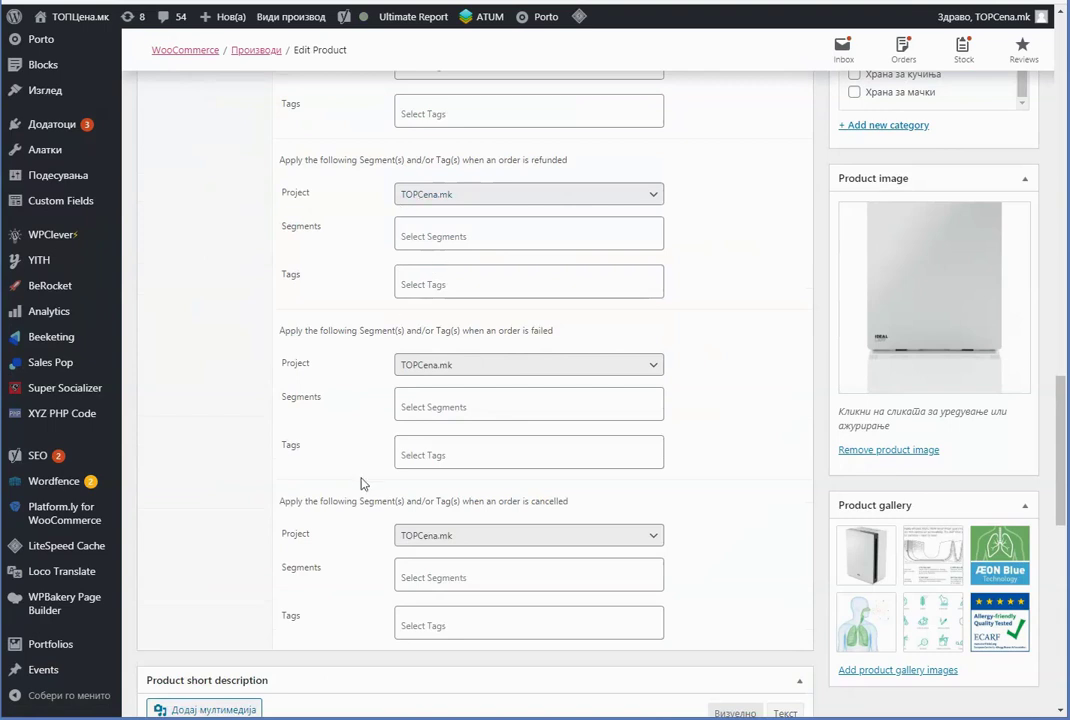
scroll(431, 296, up, 3)
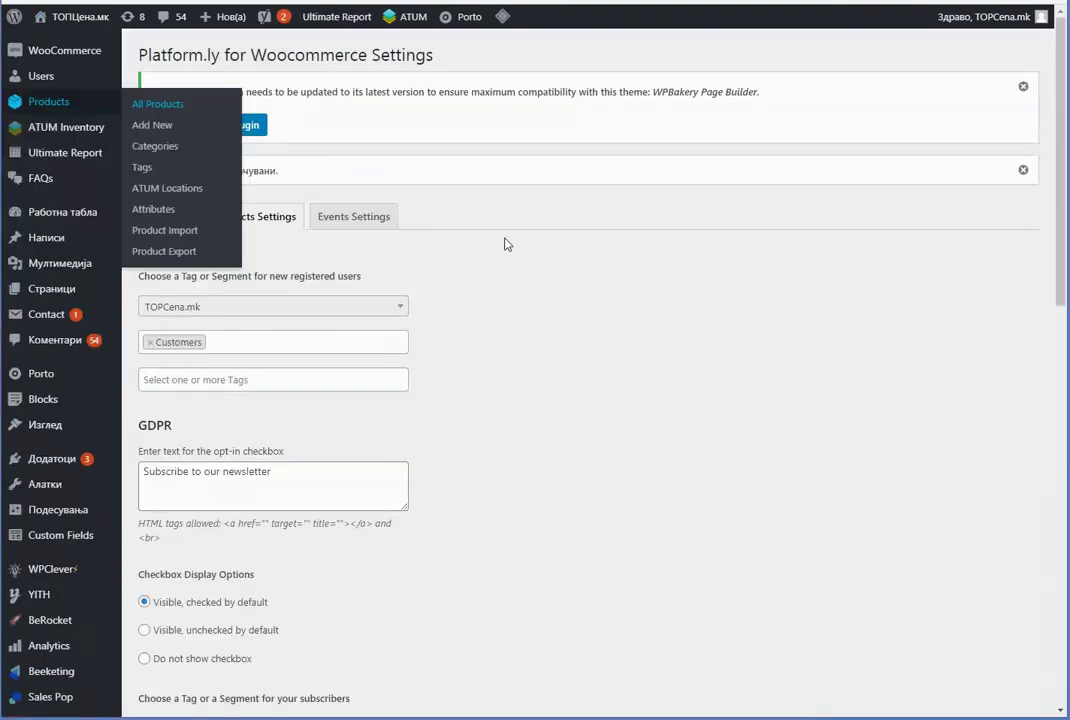
In the plugin's event settings, assign [visit] View Product to View product and [click] Add to cart to Add to cart.
click(362, 220)
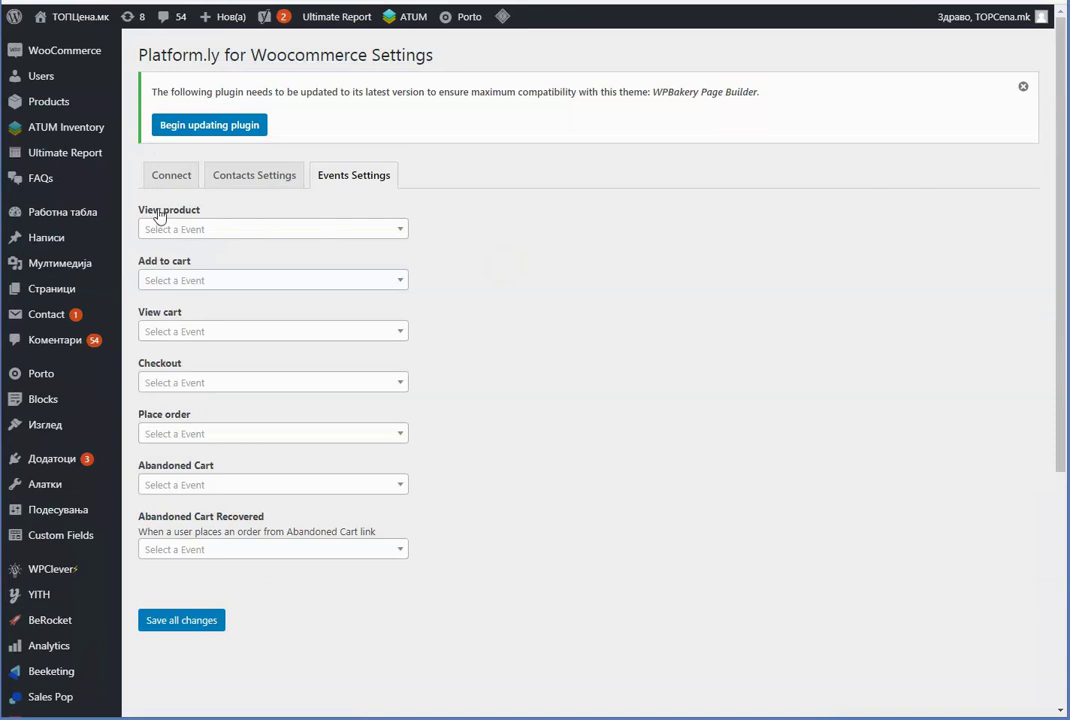
click(158, 229)
click(215, 279)
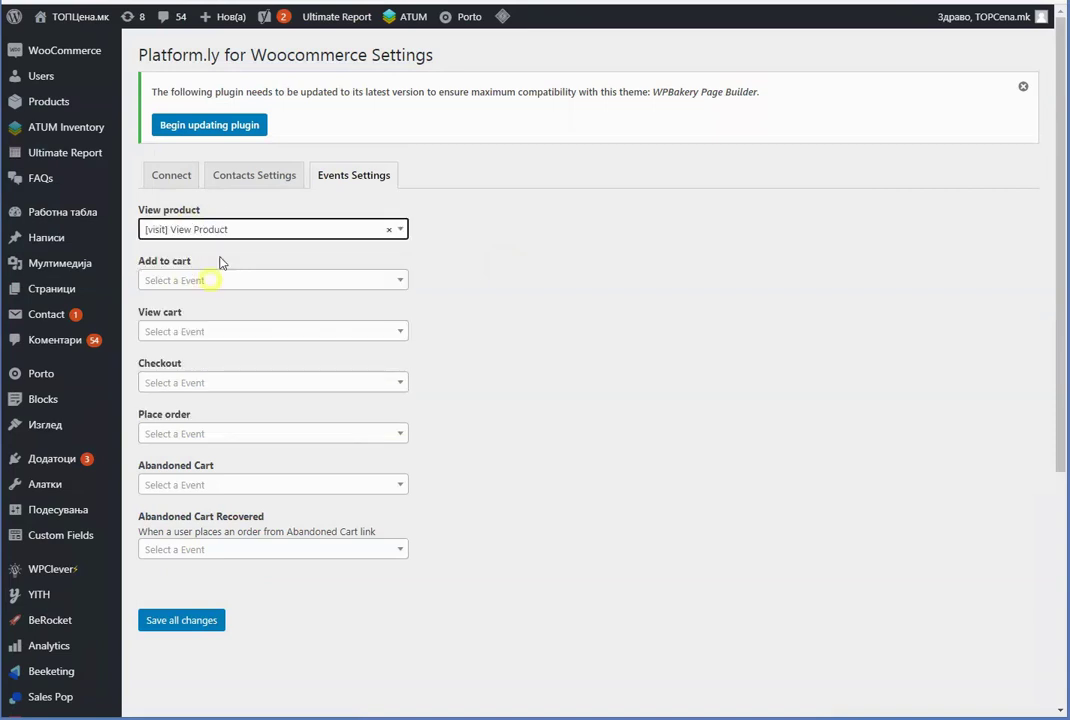
click(162, 281)
click(224, 351)
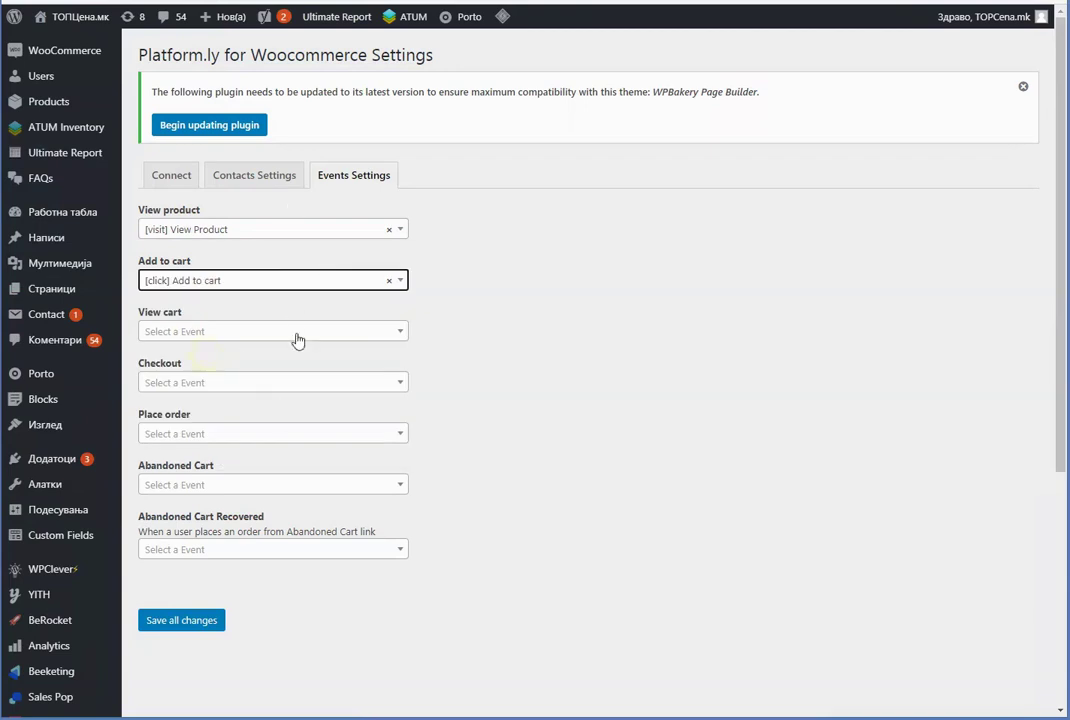
Assign the event [visit] View cart to View cart and [visit] View Checkout to Checkout.
click(205, 332)
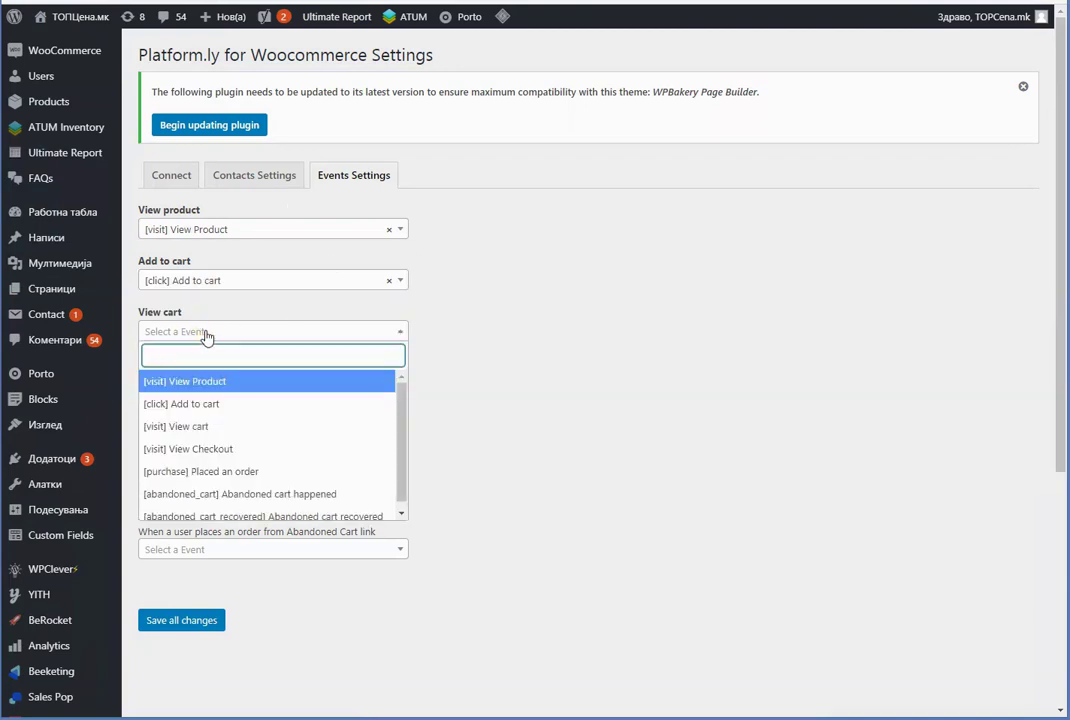
click(203, 428)
click(240, 384)
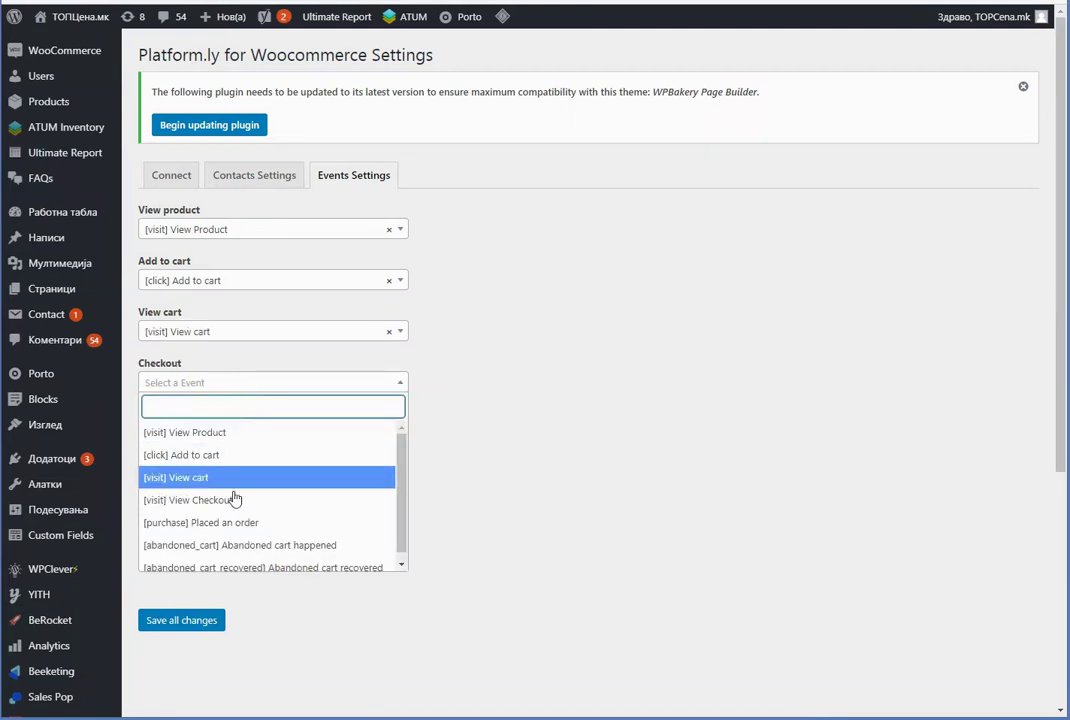
click(234, 499)
Assign [purchase] Placed an order to Place order and [abandoned_cart] Abandoned cart happened to Abandoned Cart.
click(234, 435)
click(254, 569)
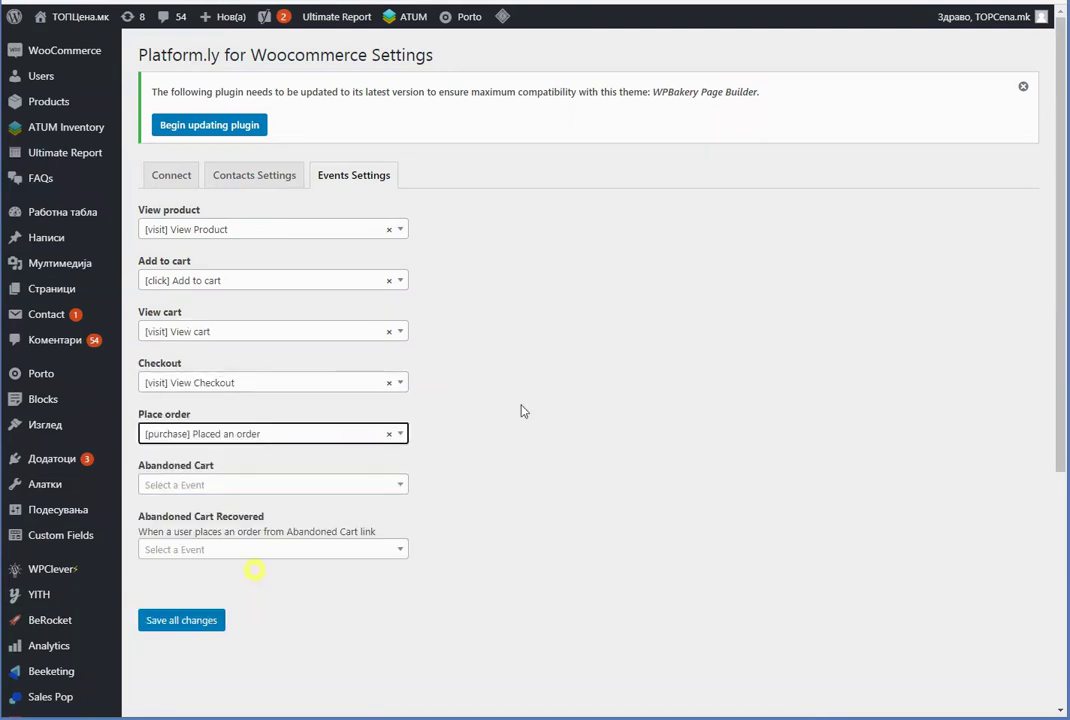
click(158, 486)
click(575, 453)
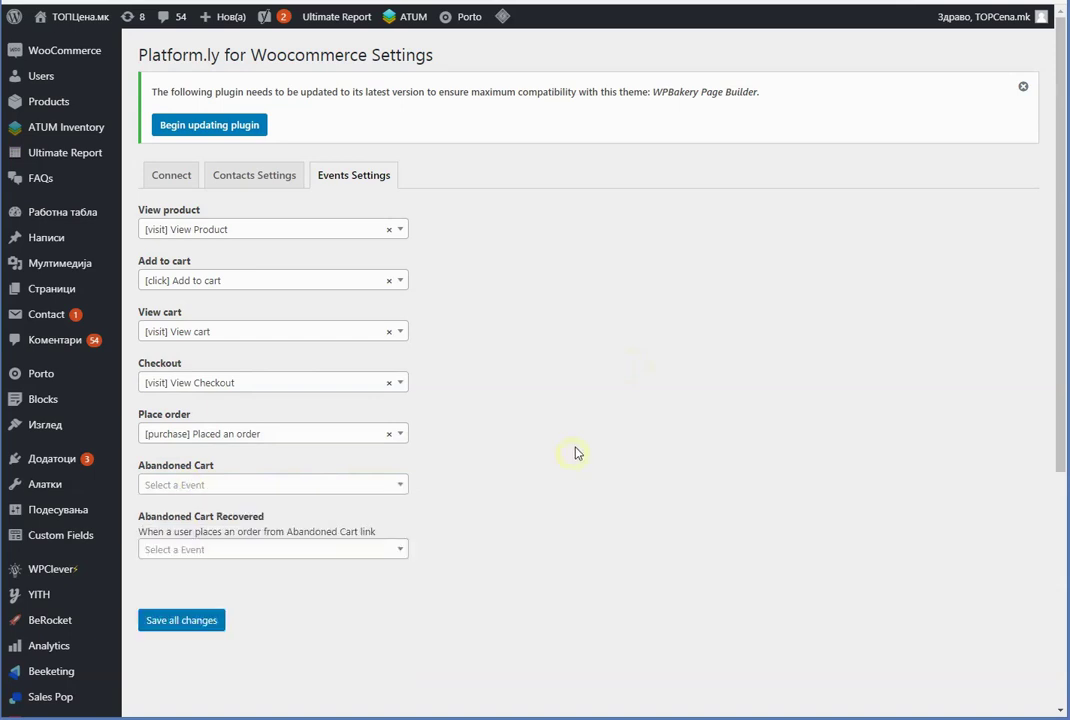
scroll(520, 450, down, 1)
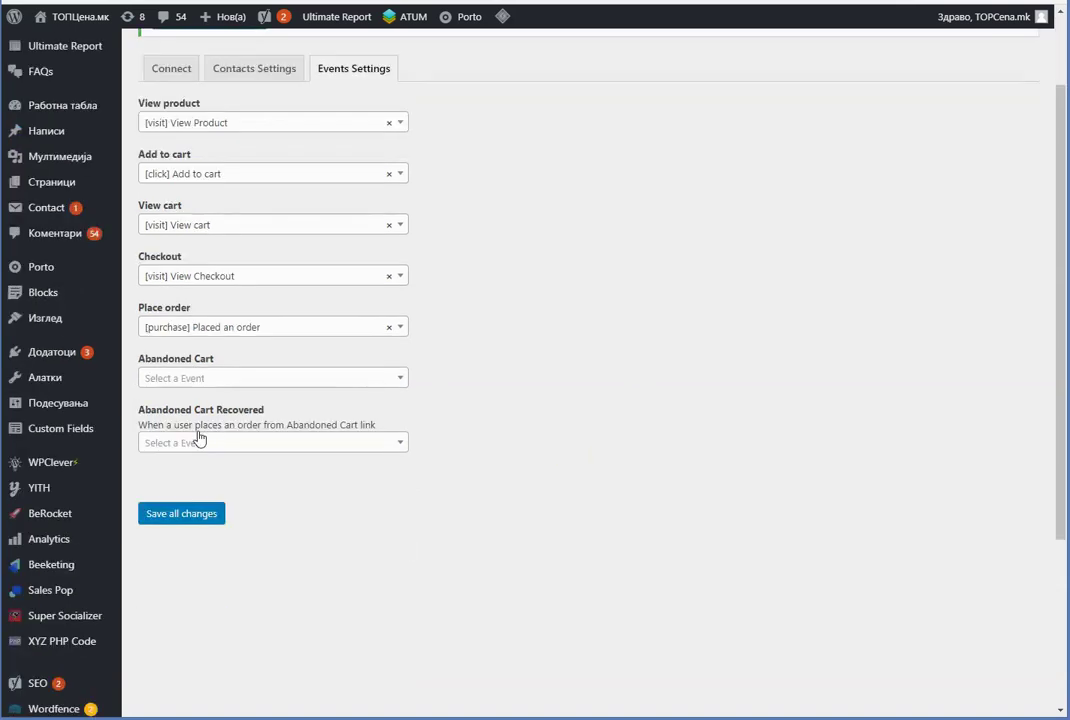
click(188, 380)
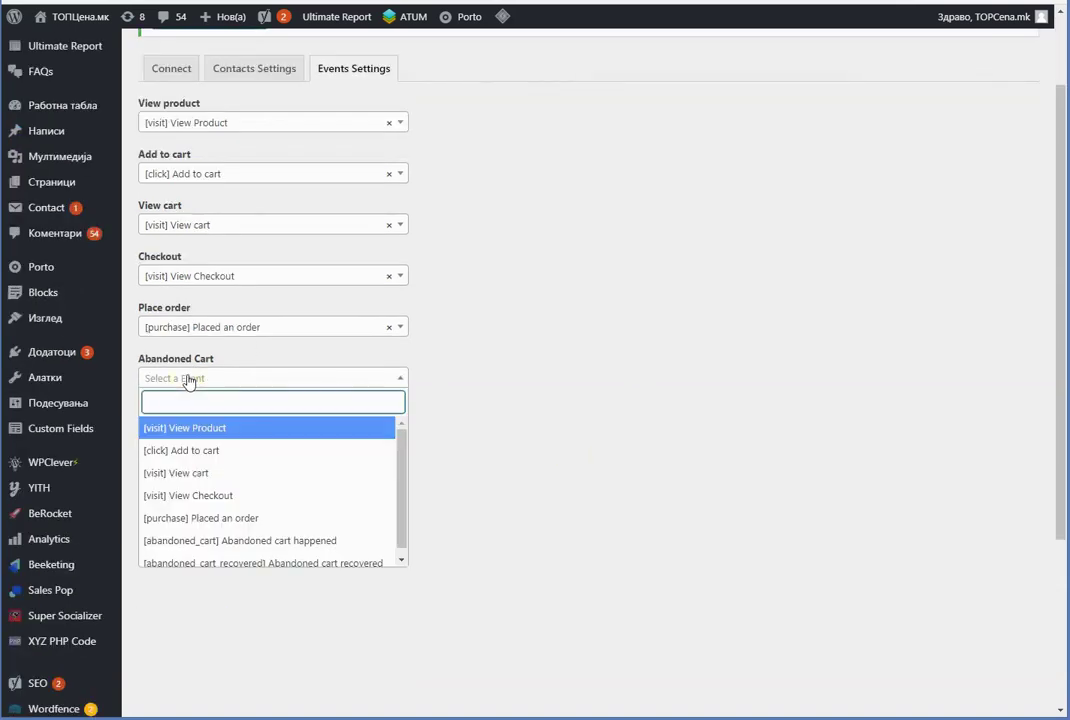
click(265, 541)
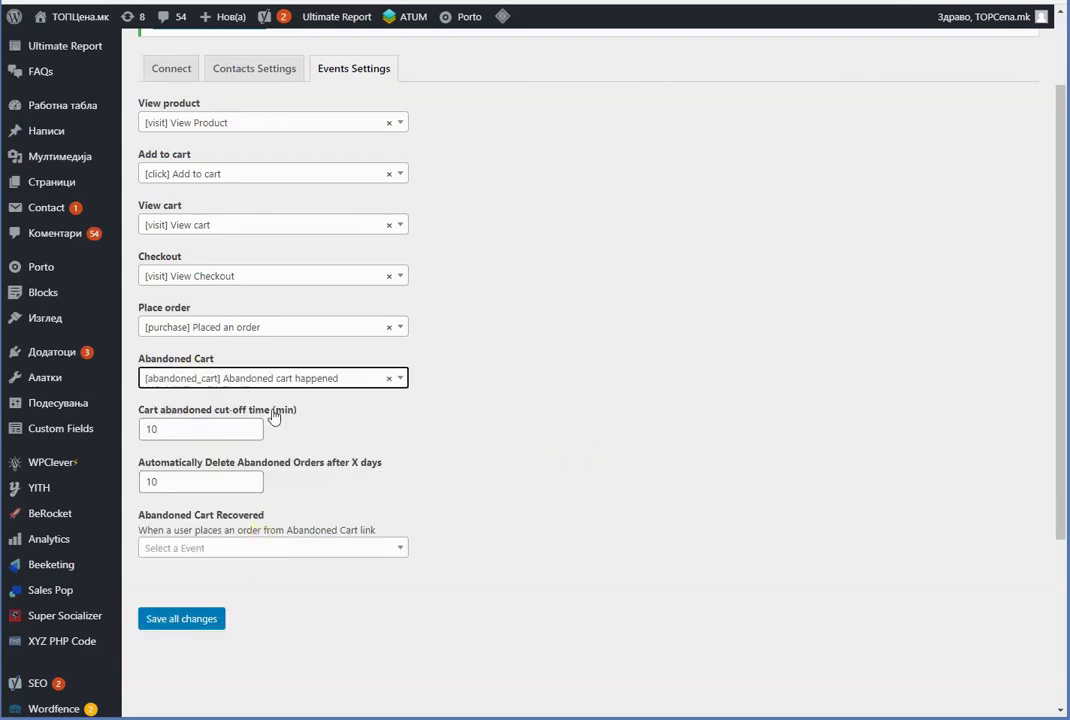
Set the cart abandoned cut-off time to 1 minute and automatic deletion of abandoned orders to 1 day.
double_click(200, 430)
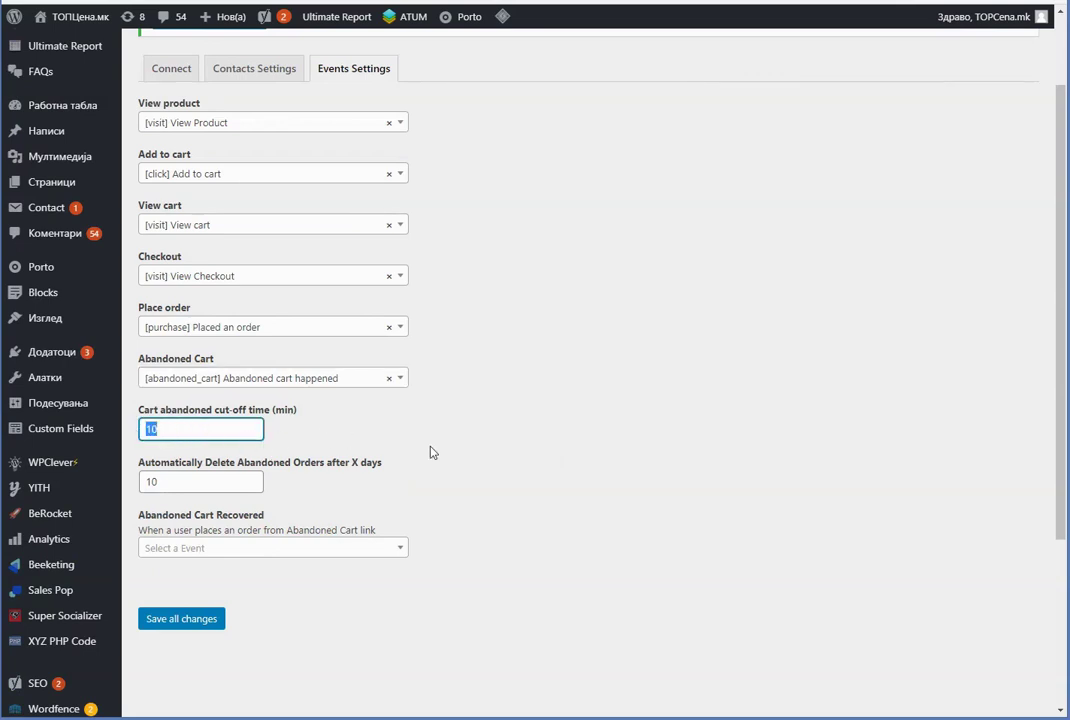
text(1)
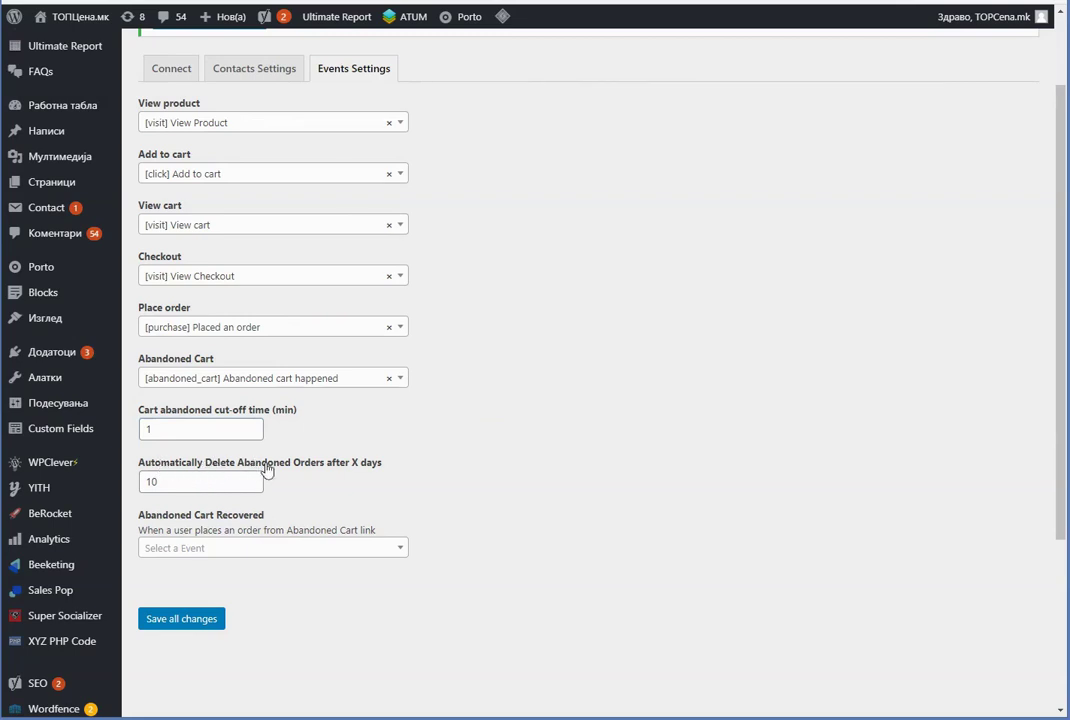
double_click(208, 475)
text(1)
click(500, 426)
scroll(500, 420, down, 2)
scroll(500, 420, up, 1)
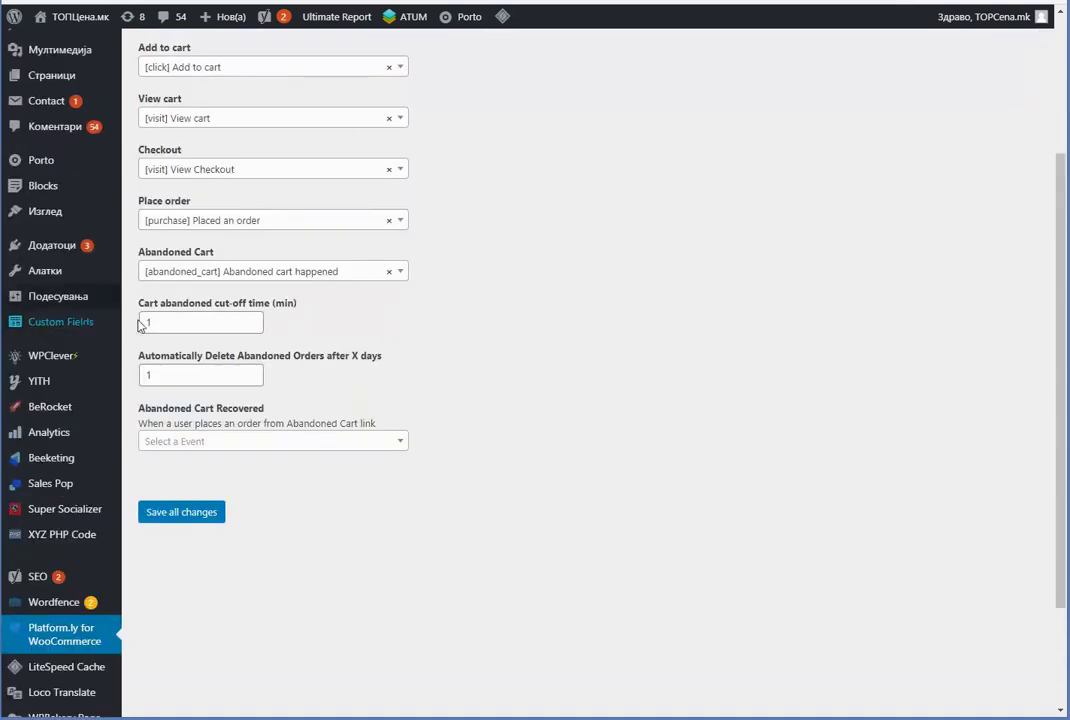
click(487, 359)
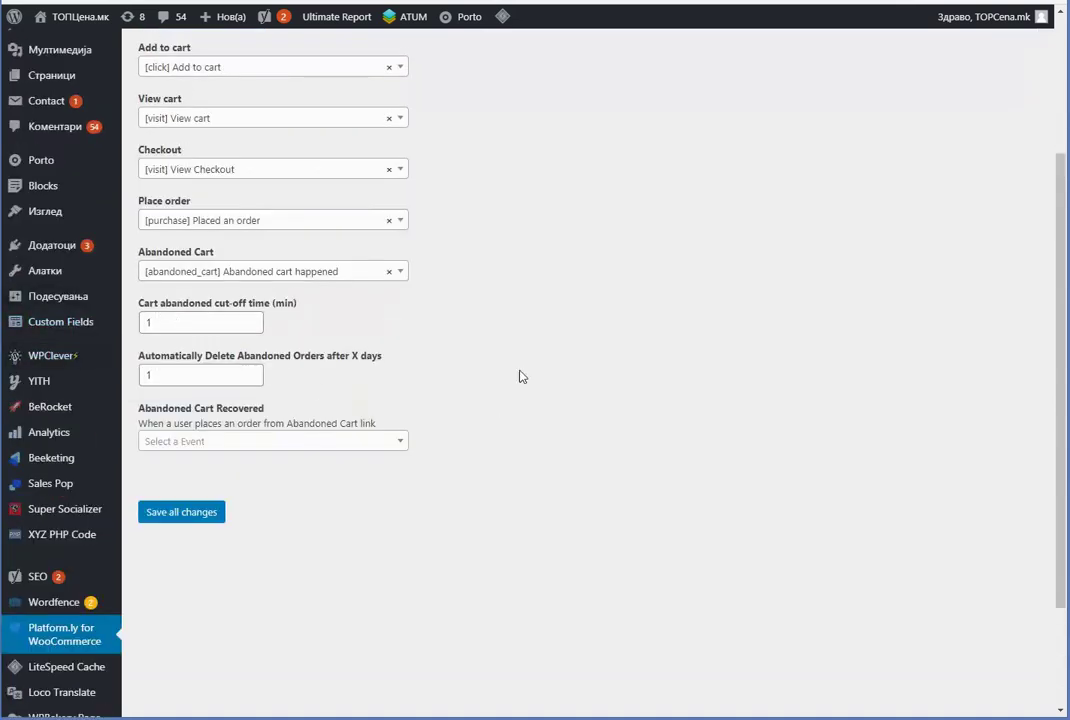
Assign [abandoned_cart_recovered] Abandoned cart recovered to Abandoned Cart Recovered and save all the event settings.
click(203, 441)
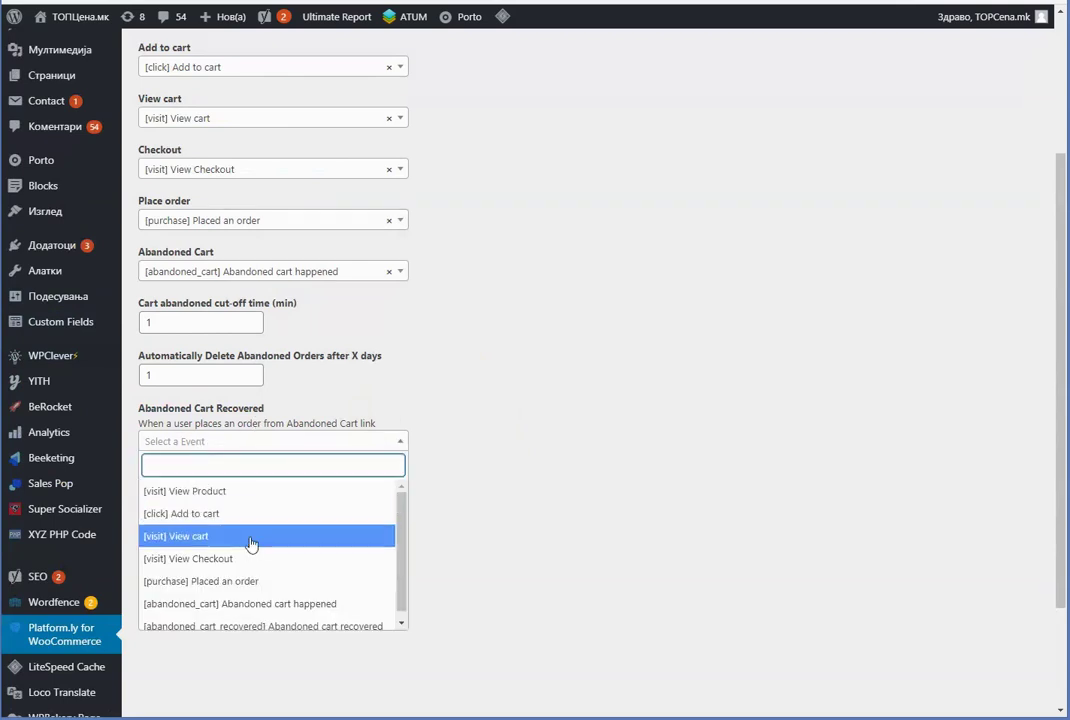
click(315, 621)
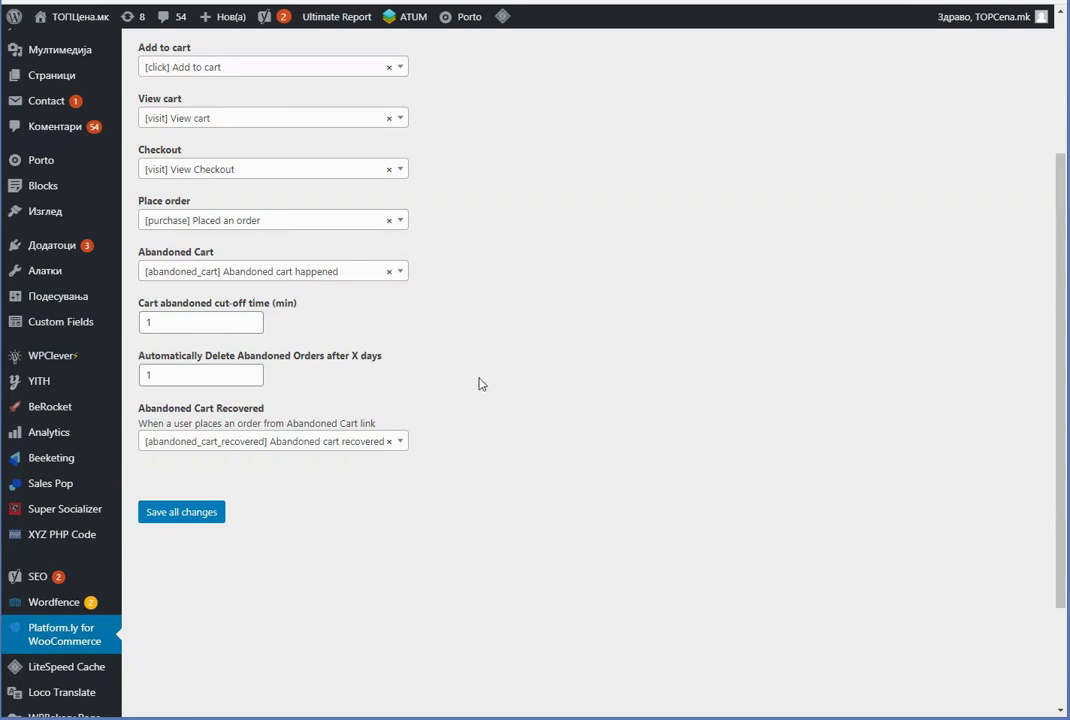
click(184, 513)
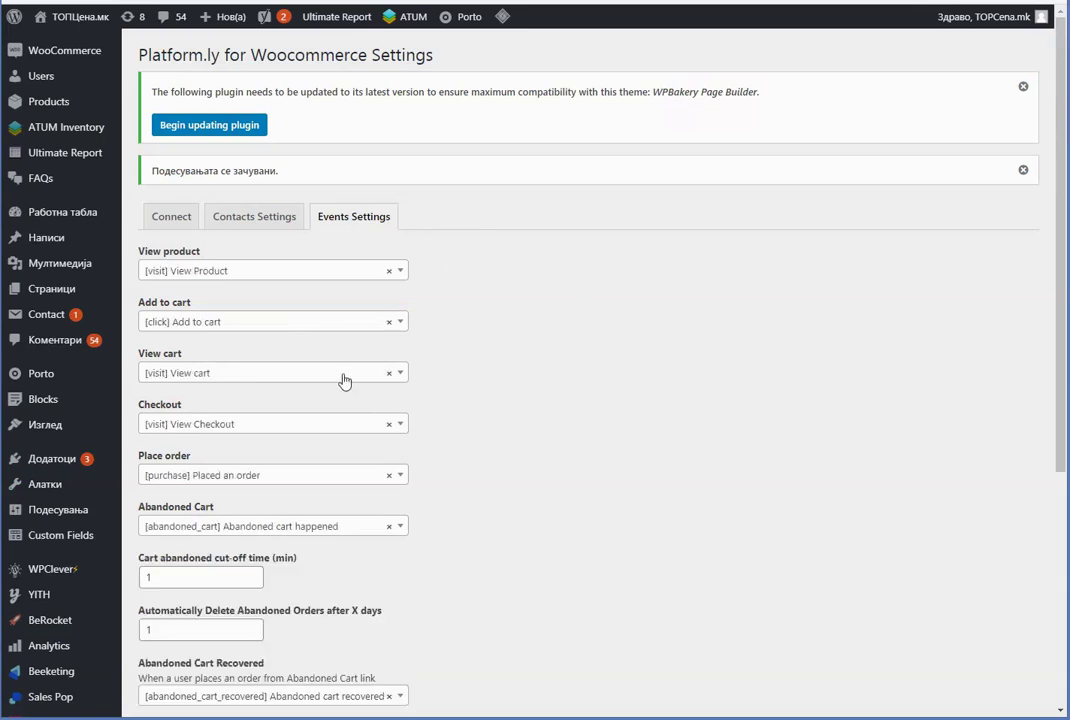
scroll(598, 440, down, 1)
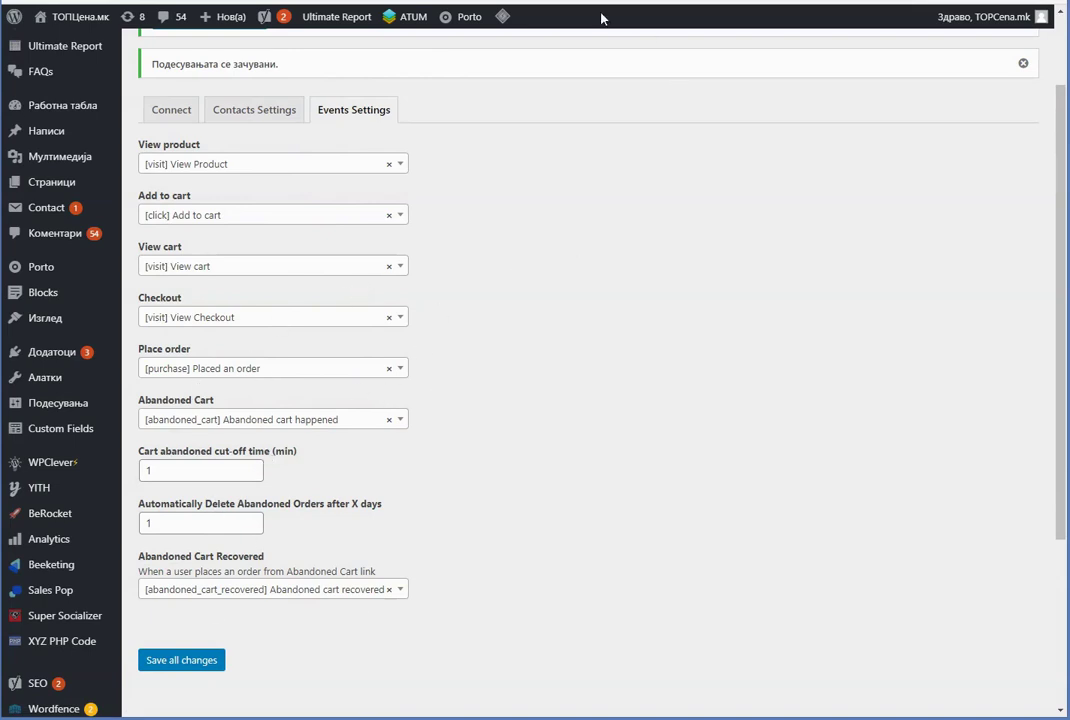
Switch to Platform.ly's Create New Email page and insert the abandoned cart Products table into the email body.
click(590, 338)
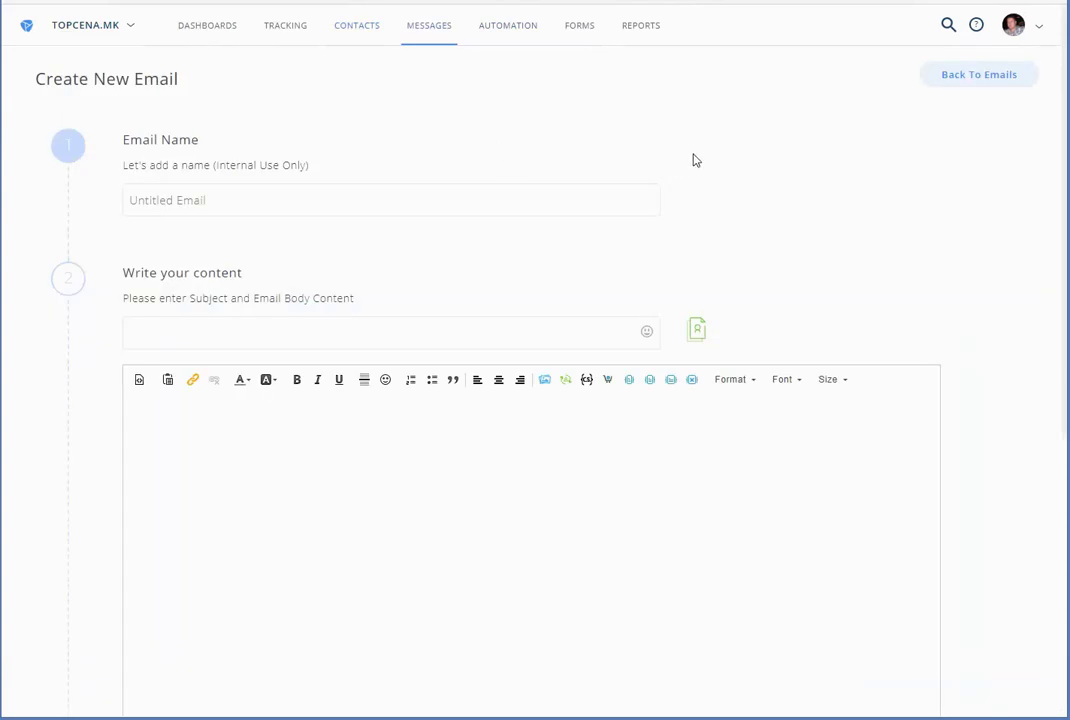
scroll(836, 219, down, 1)
click(366, 327)
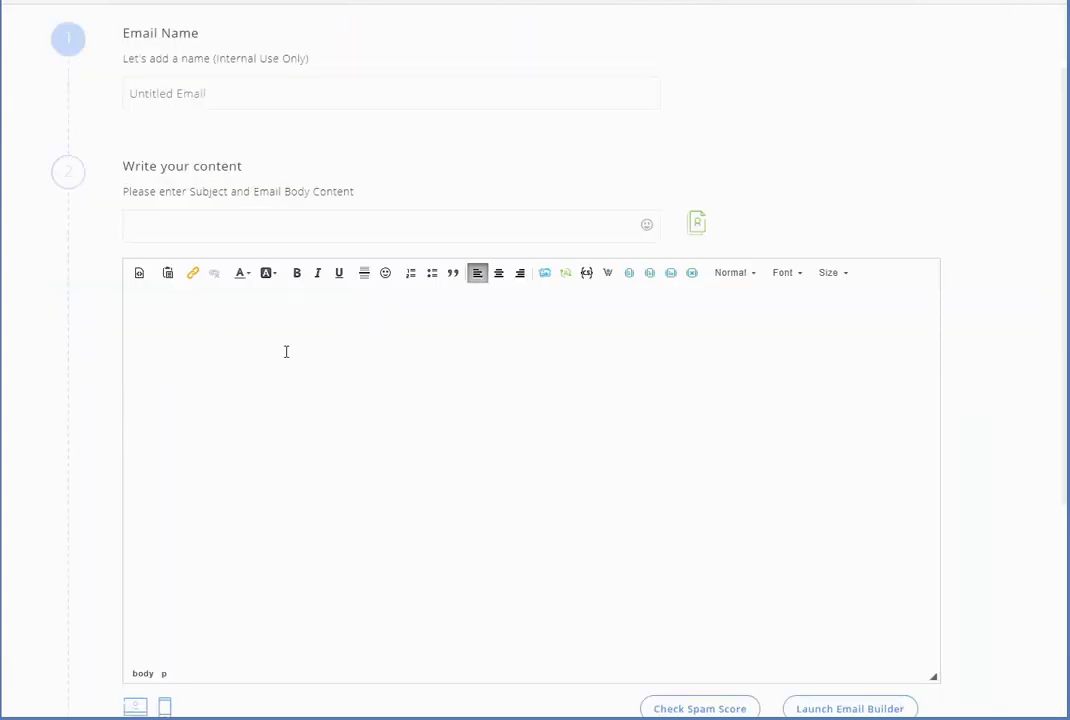
click(607, 273)
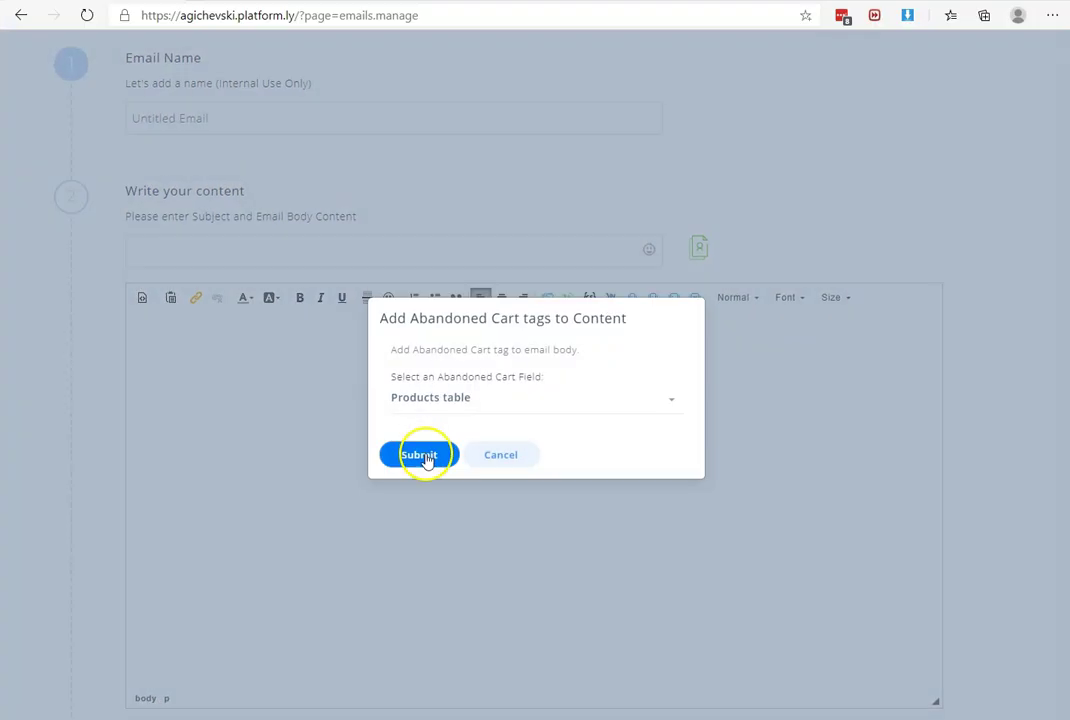
click(430, 460)
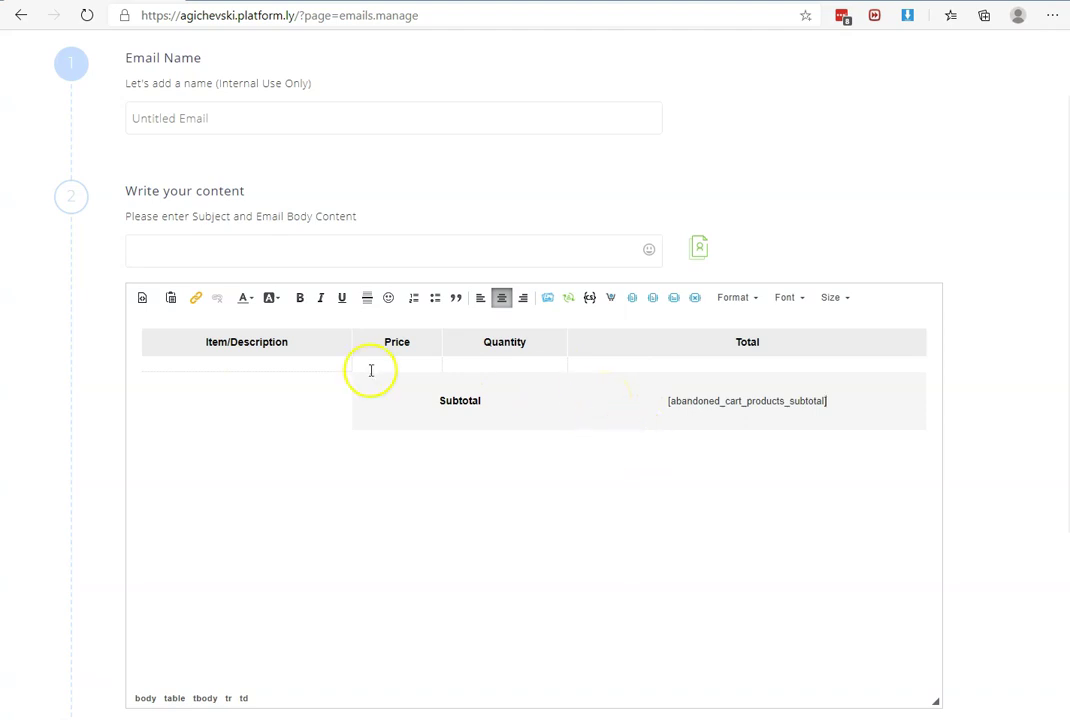
Replace the Item/Description column heading of the products table with Product.
triple_click(236, 342)
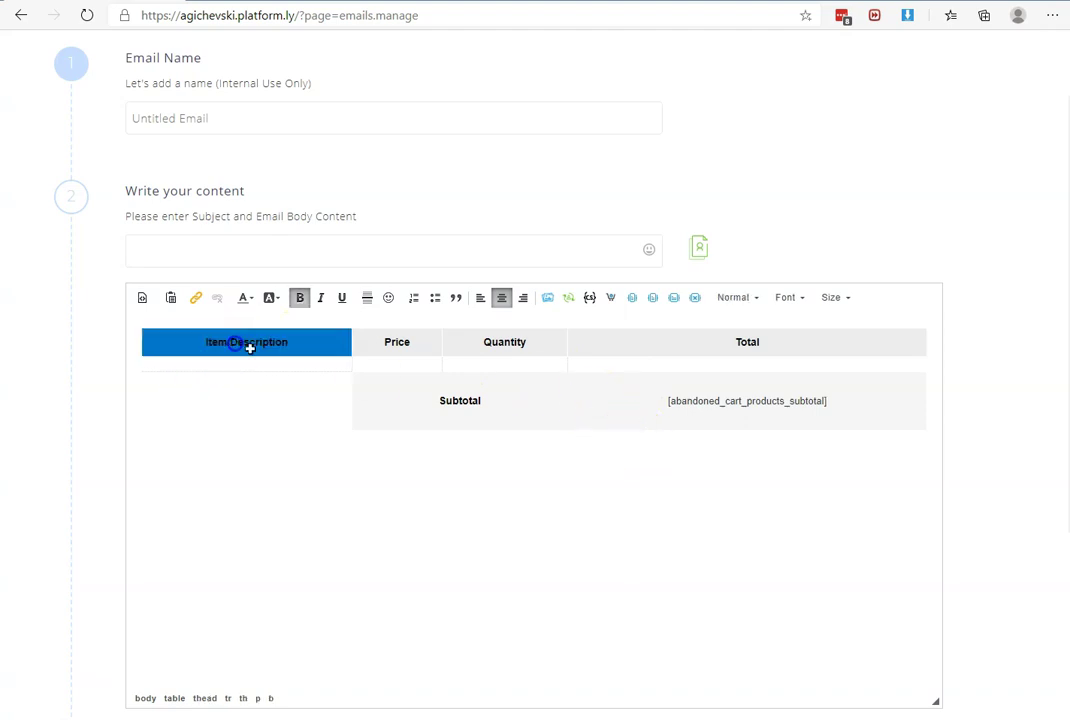
click(400, 342)
drag(290, 343, 196, 343)
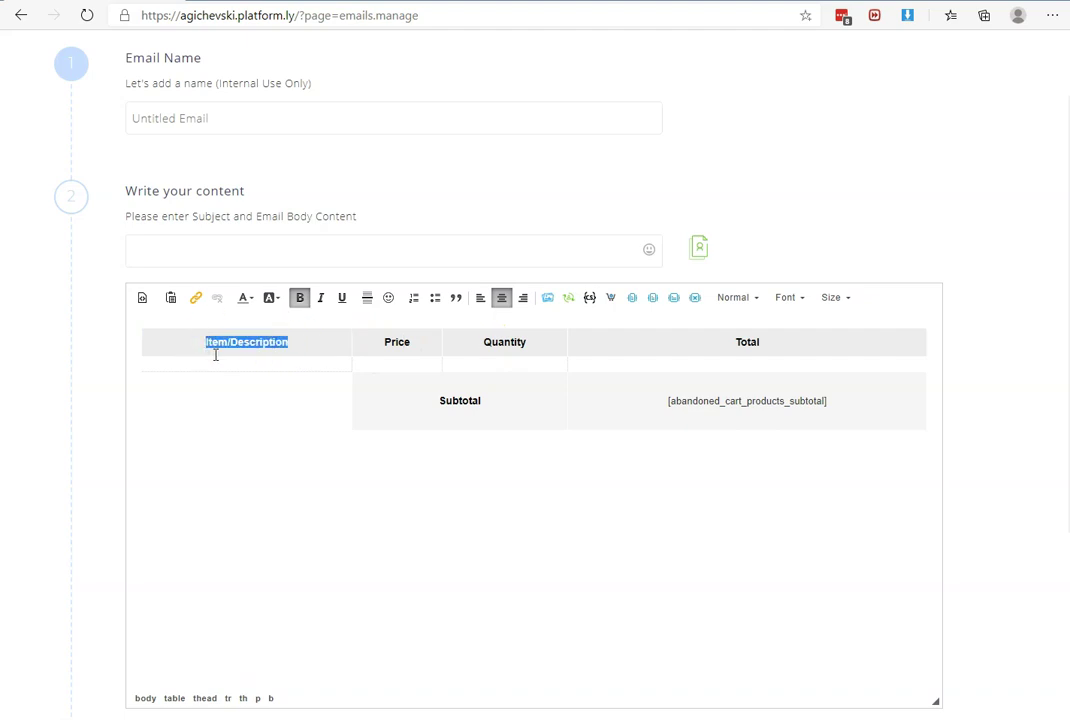
text(Product)
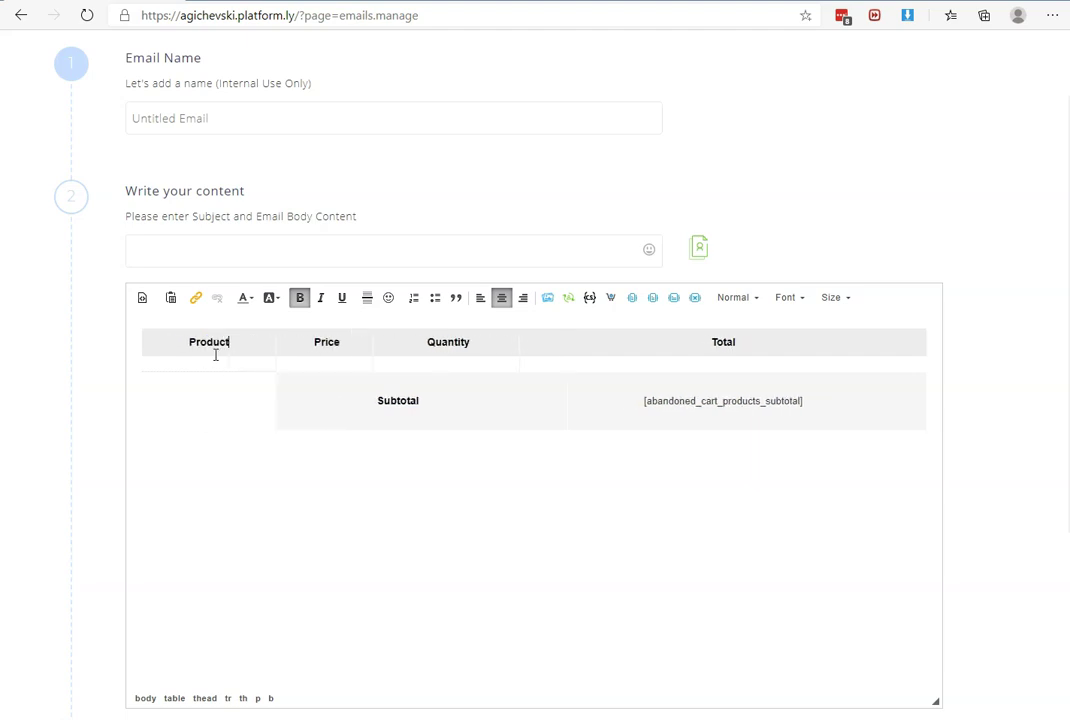
click(411, 333)
double_click(444, 342)
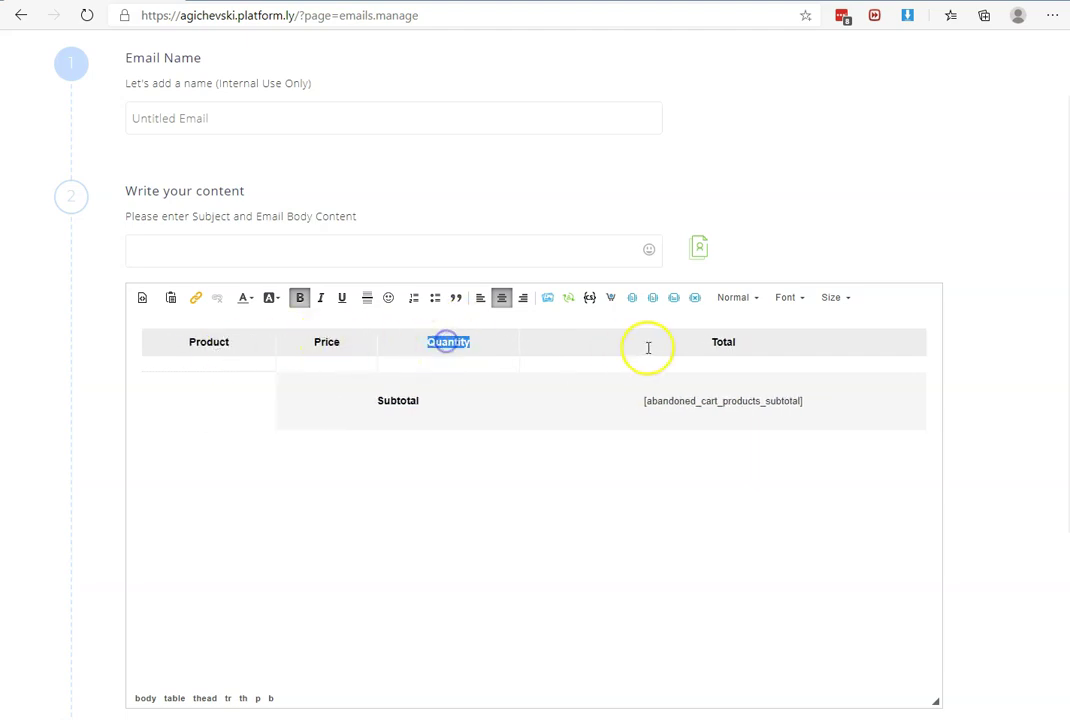
click(724, 342)
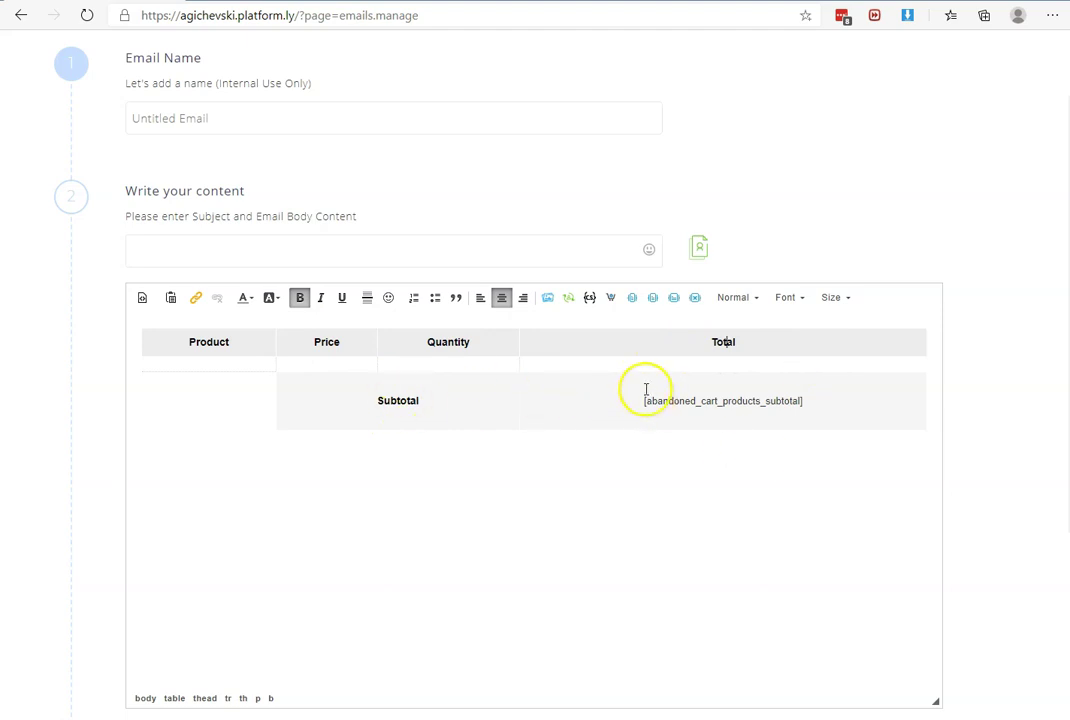
Insert the abandoned cart field Link to Cart below the products table and centre it.
click(932, 414)
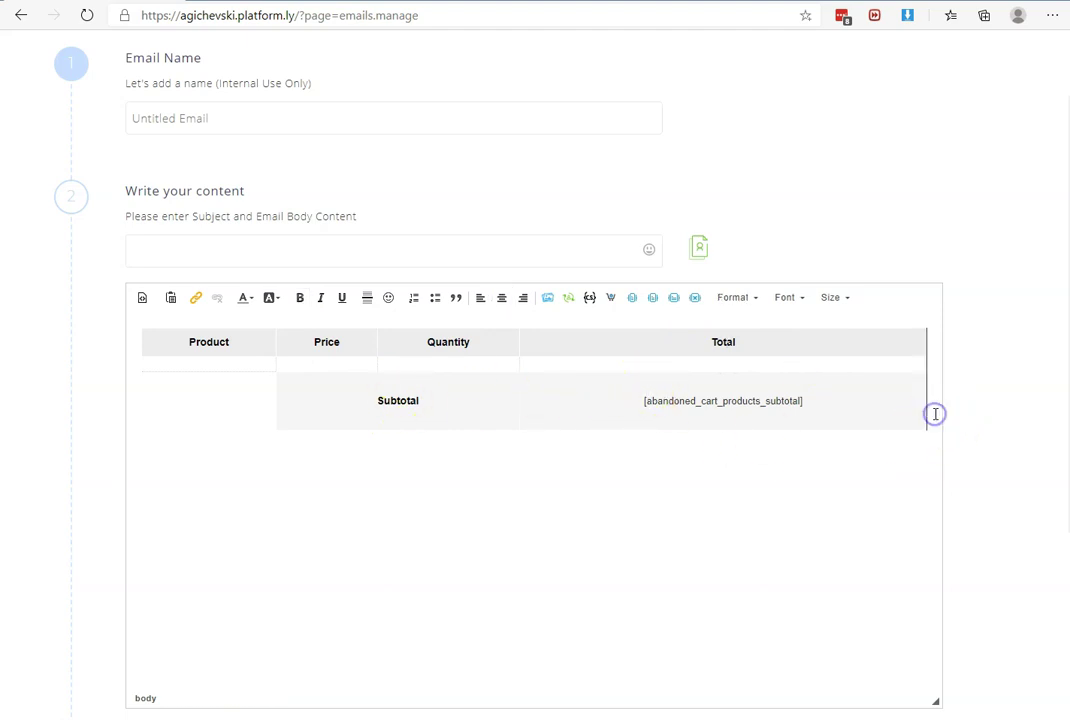
click(610, 299)
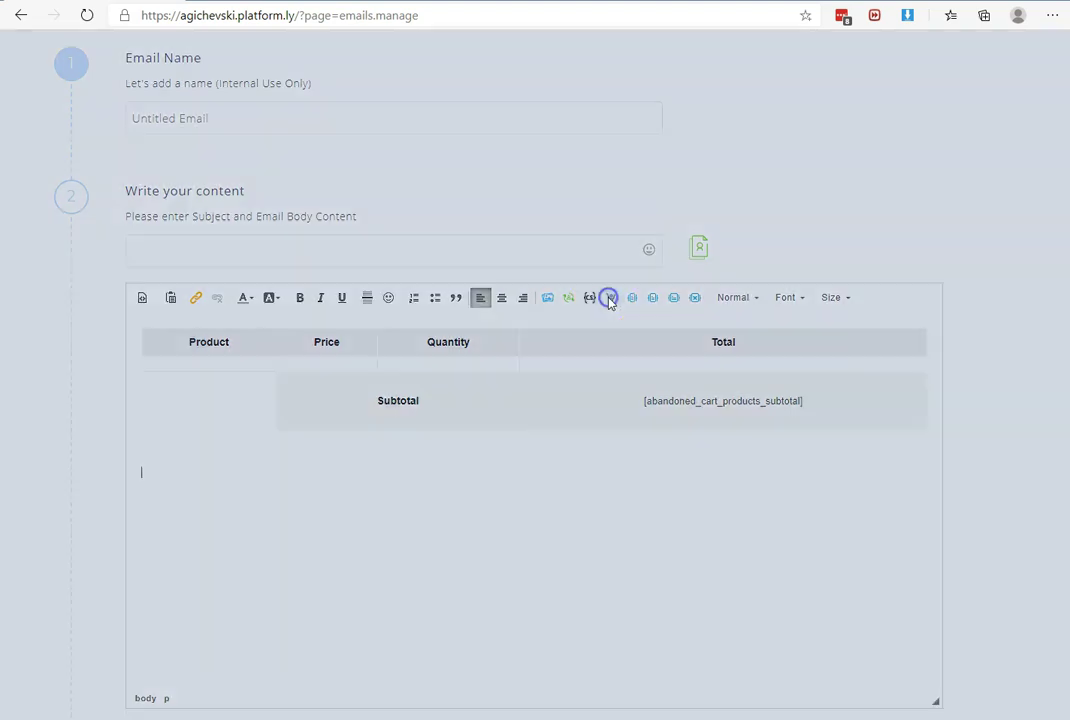
click(444, 400)
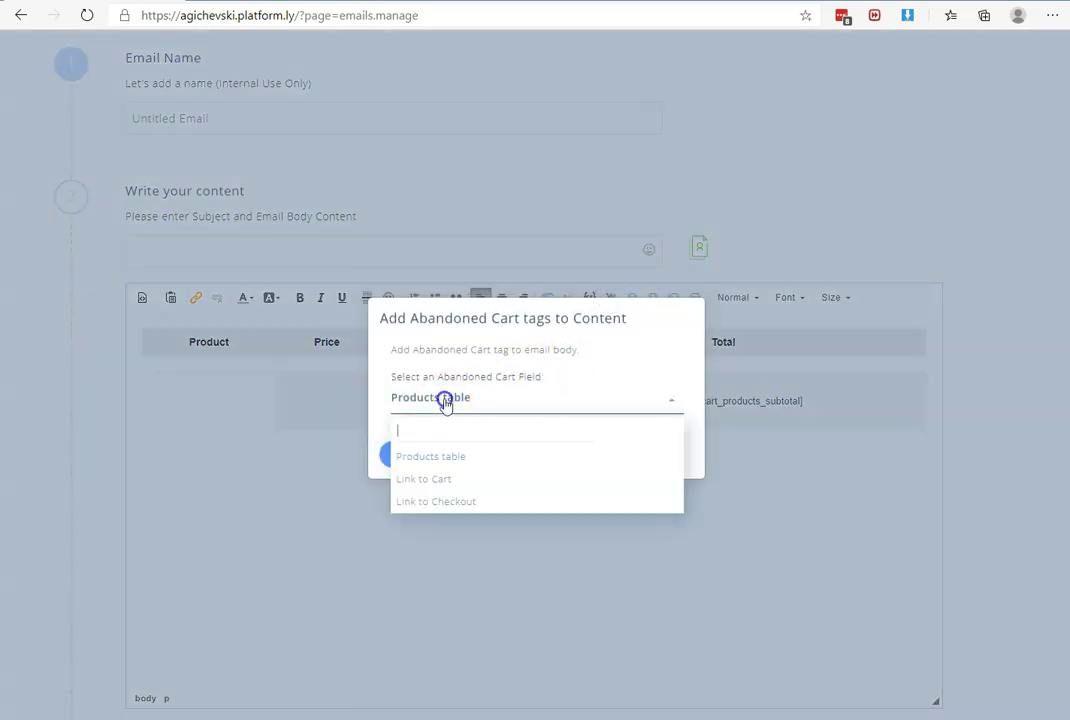
click(433, 481)
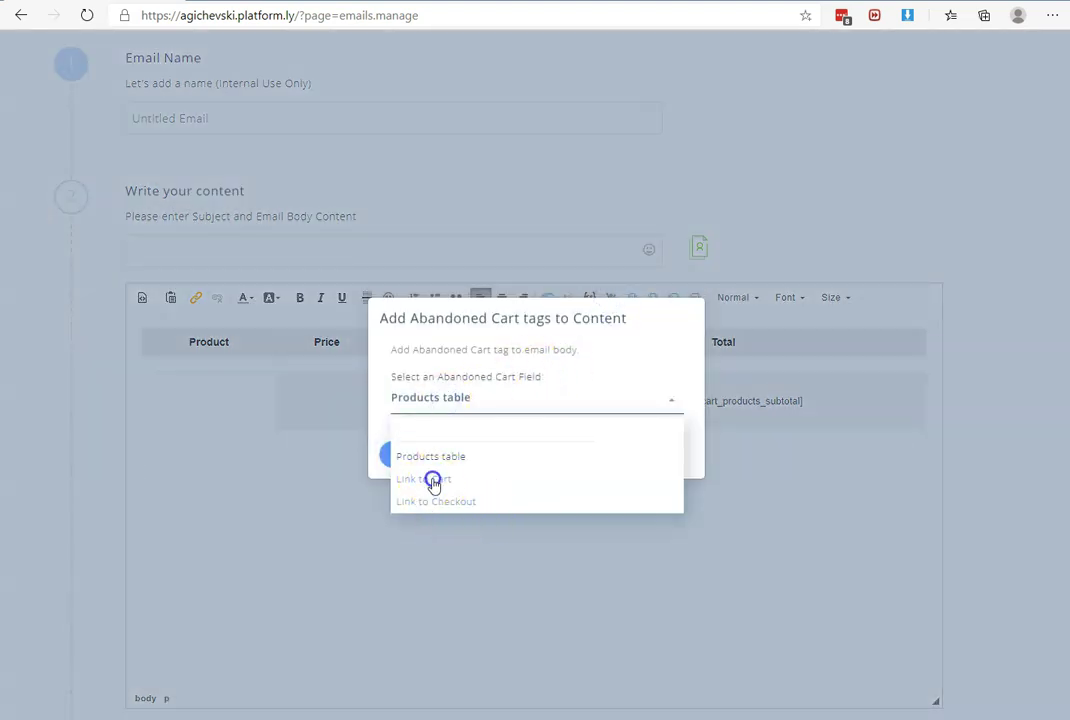
click(430, 455)
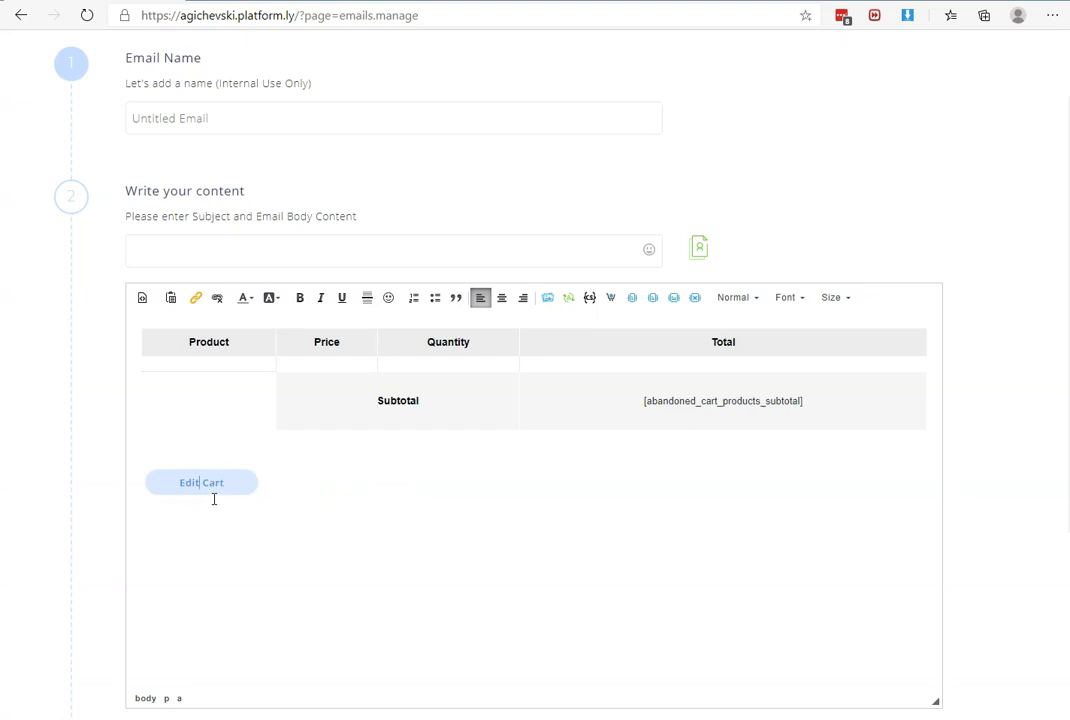
click(502, 298)
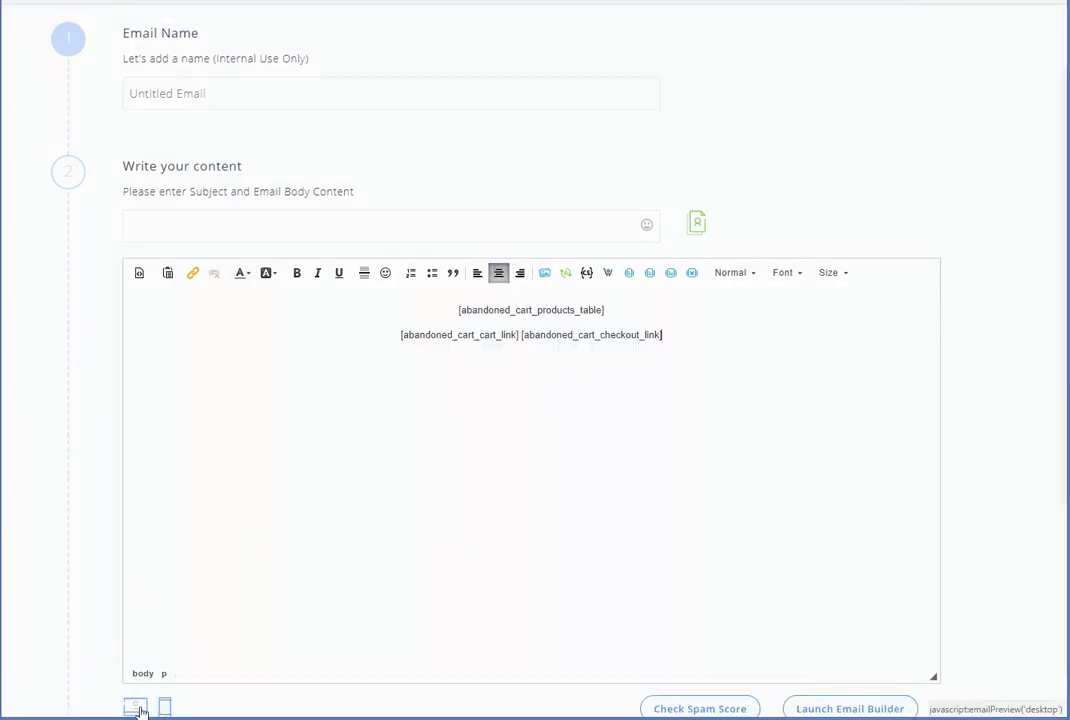
Preview the email's desktop version, examine the product rows, and close the preview.
click(137, 708)
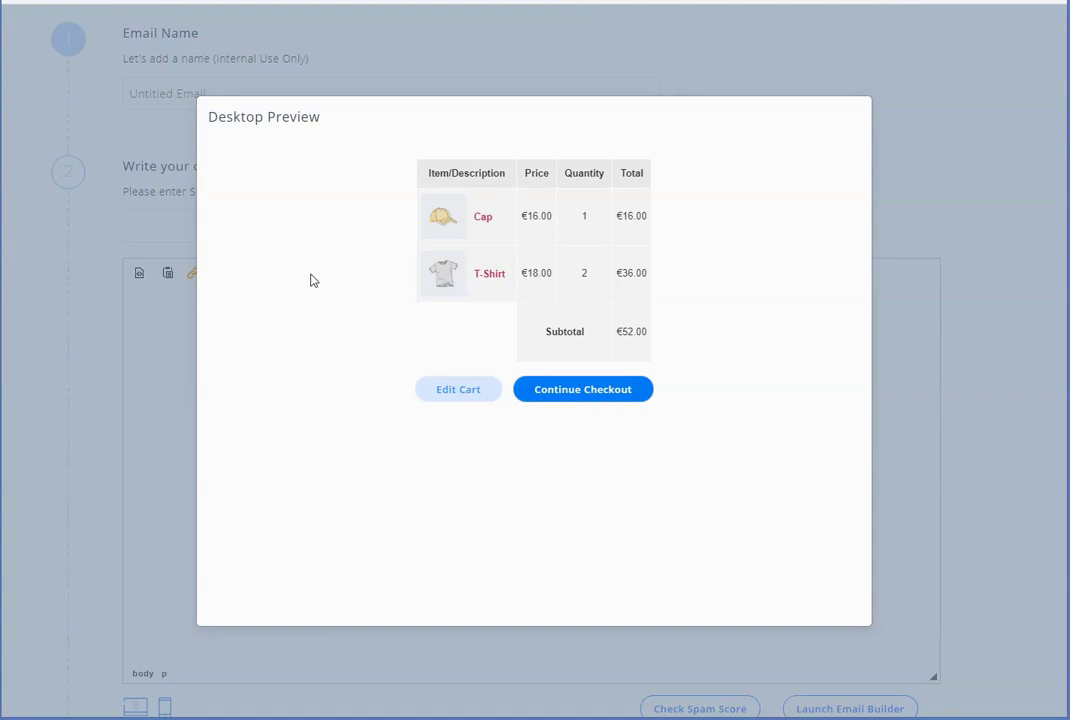
drag(516, 223, 598, 295)
drag(484, 211, 593, 250)
click(110, 366)
click(148, 420)
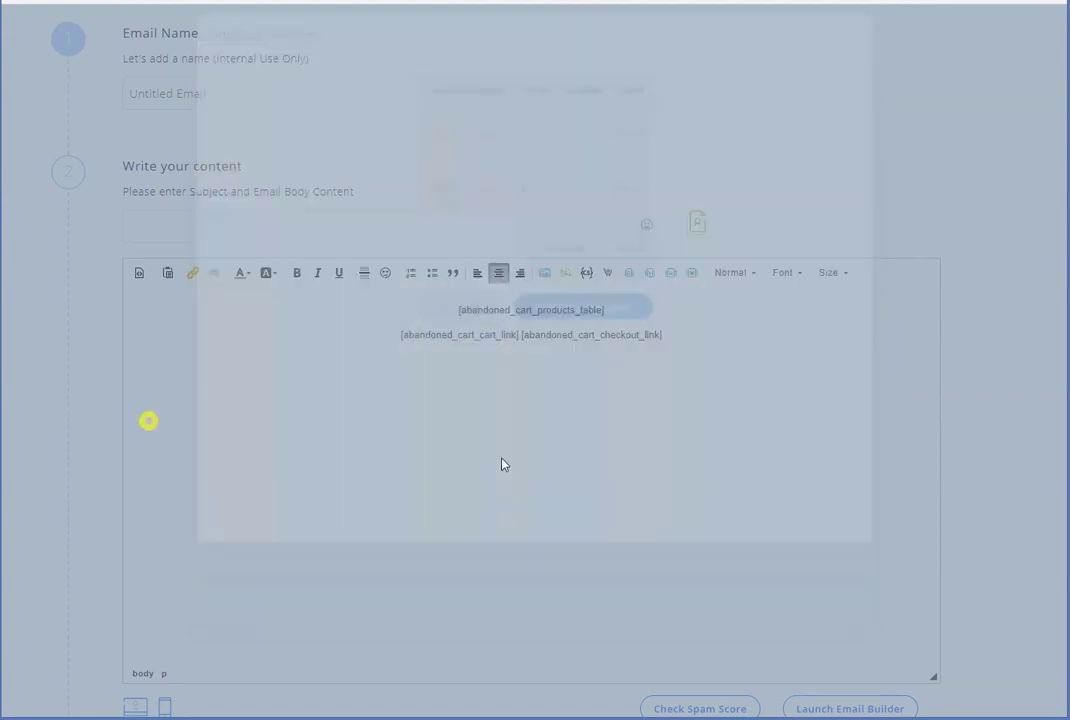
Launch the Email Builder for the abandoned cart email.
scroll(861, 424, down, 2)
scroll(852, 412, up, 1)
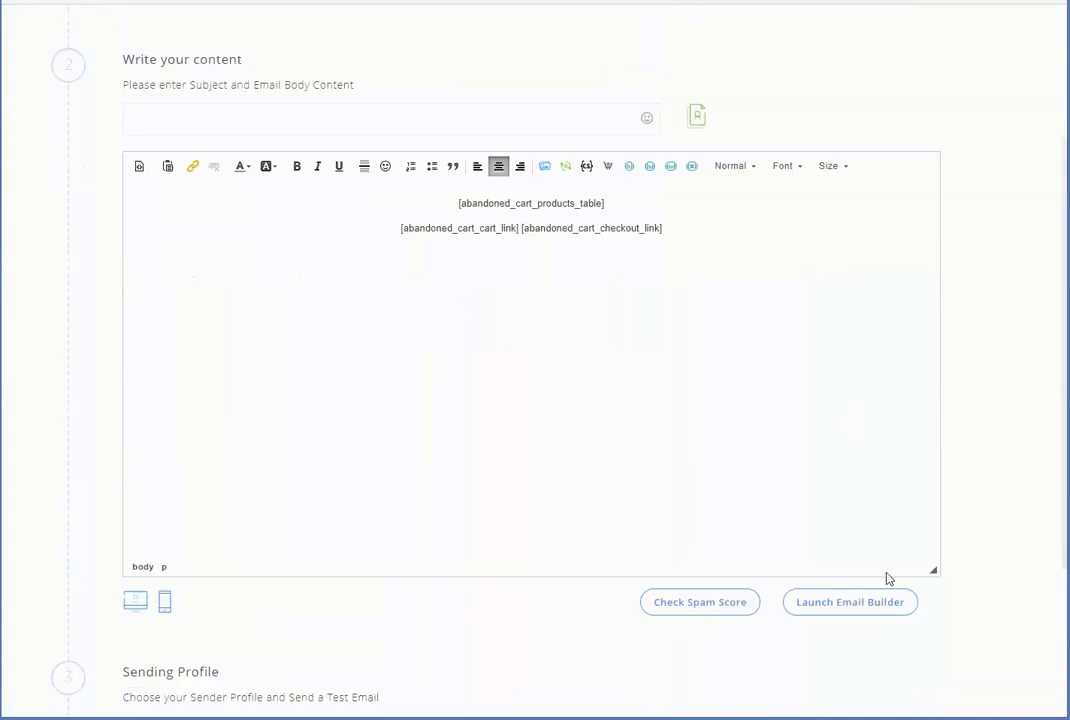
click(857, 604)
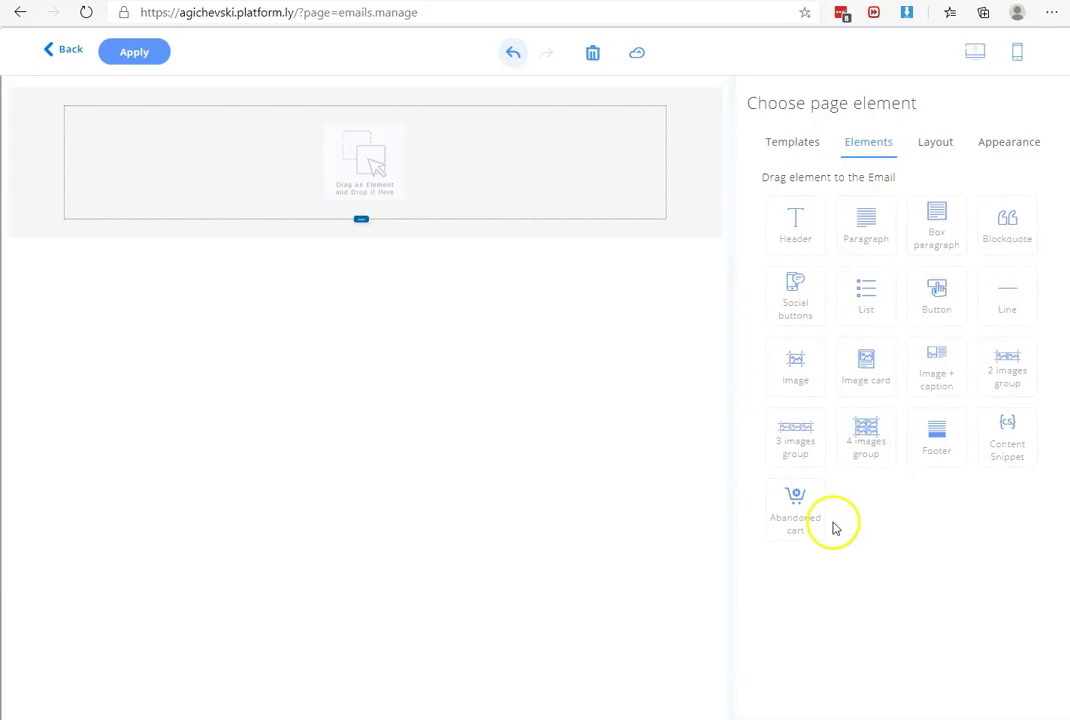
Add an Abandoned cart element with the Products table field to the empty email section.
drag(800, 516, 411, 170)
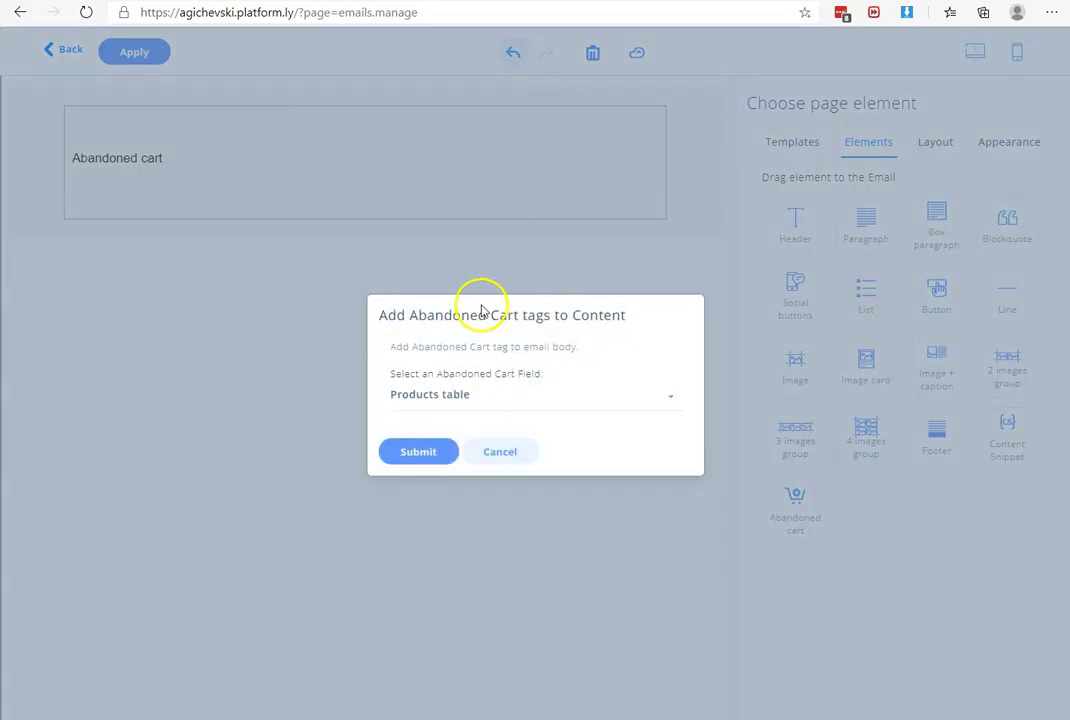
click(452, 395)
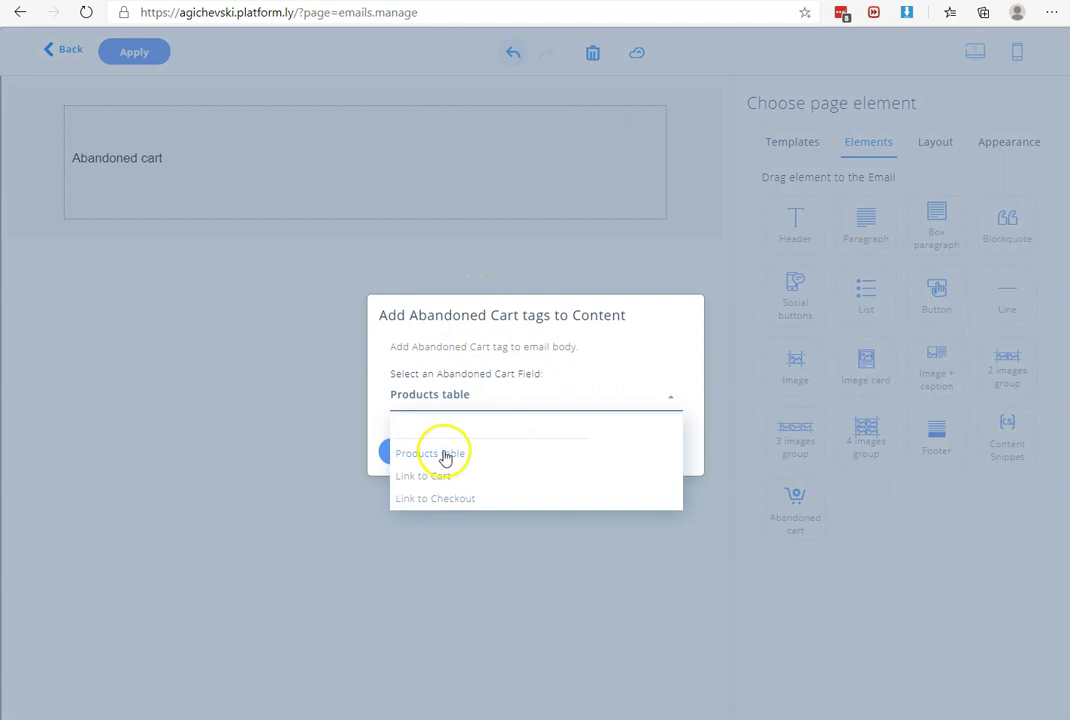
click(478, 346)
click(428, 450)
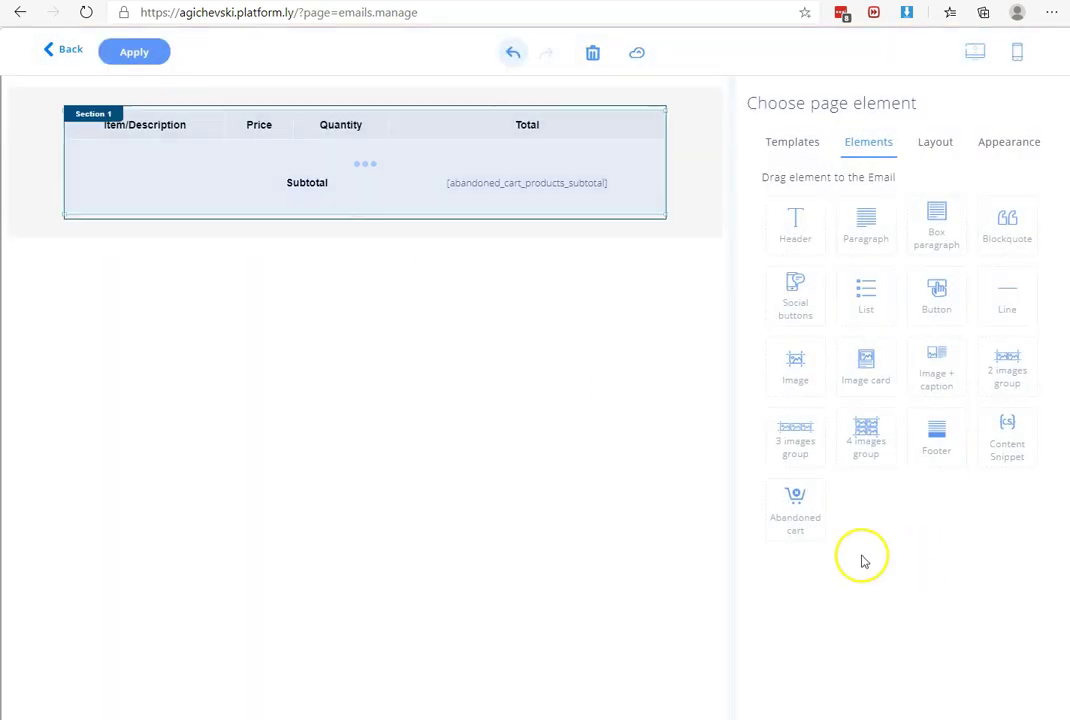
Add a second Abandoned cart element below the products table, using the Link to Checkout field.
click(786, 511)
drag(786, 511, 407, 212)
click(478, 396)
click(444, 497)
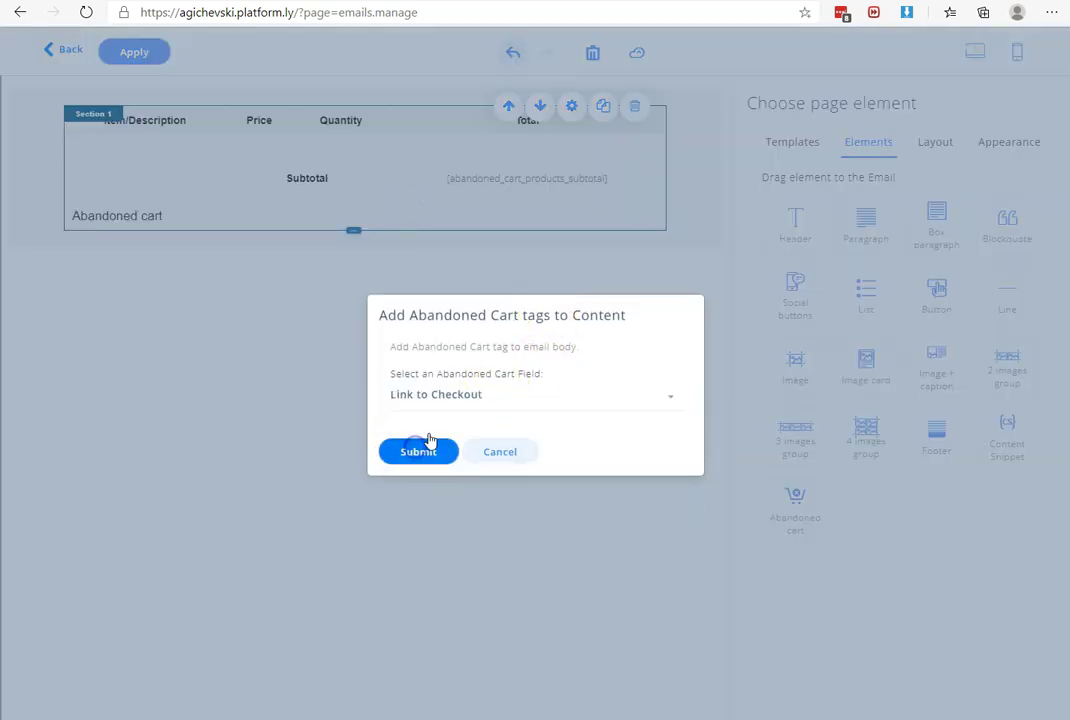
click(420, 451)
click(361, 165)
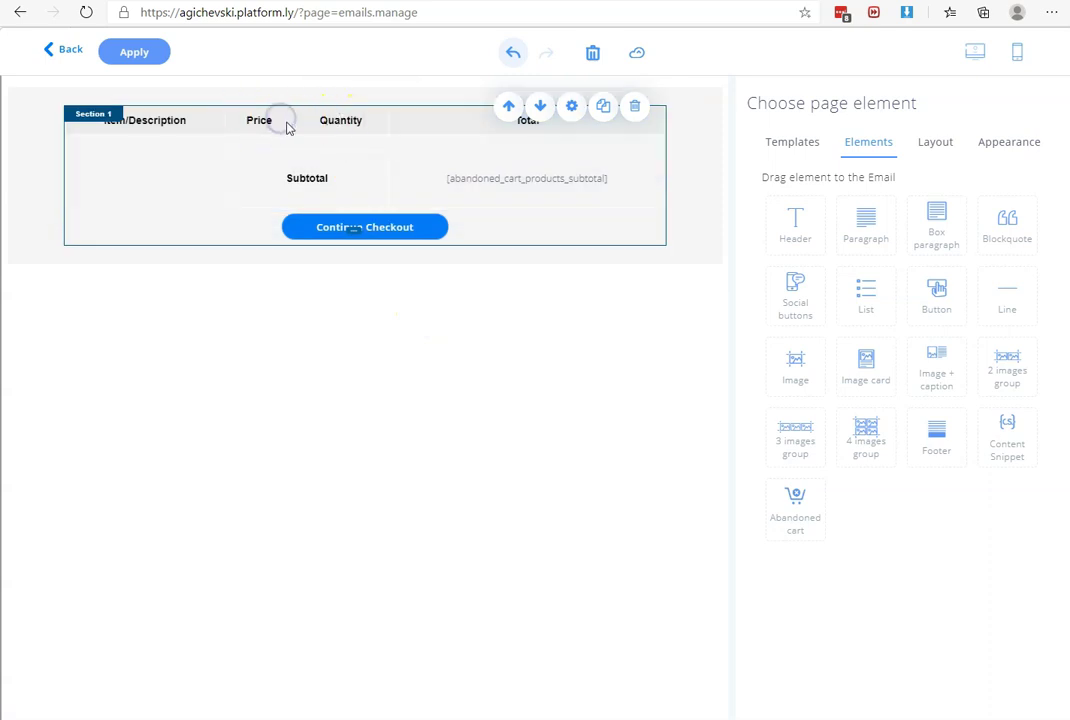
Examine the Continue Checkout button's text, URL, geometry and color options.
click(366, 230)
click(332, 198)
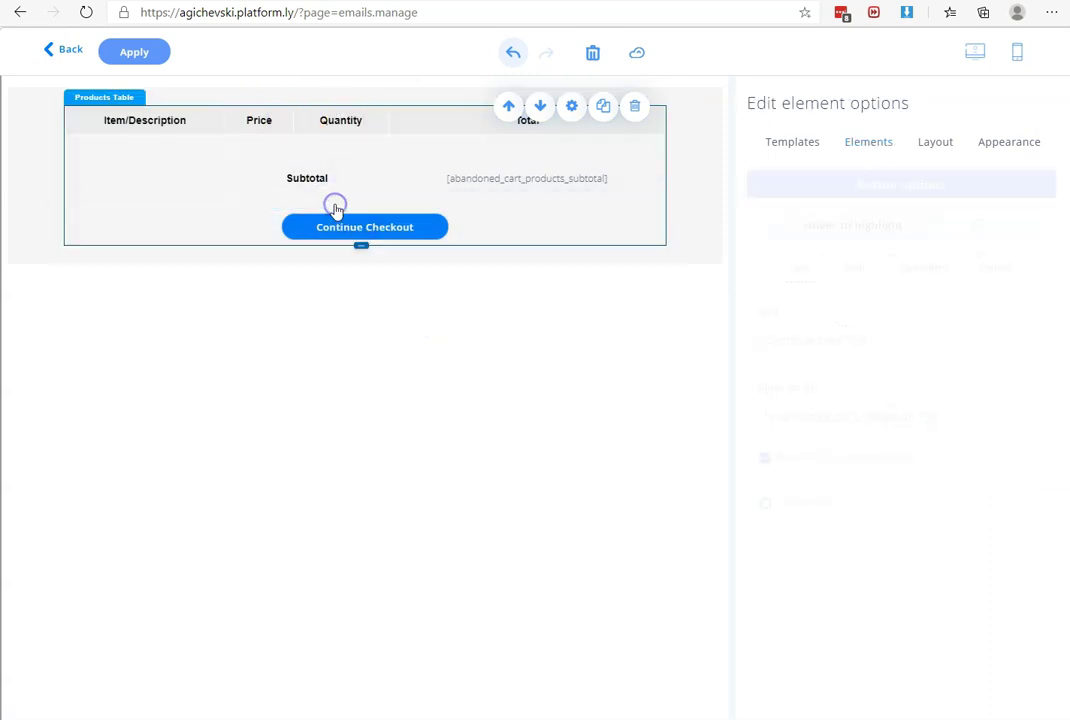
triple_click(905, 340)
click(918, 265)
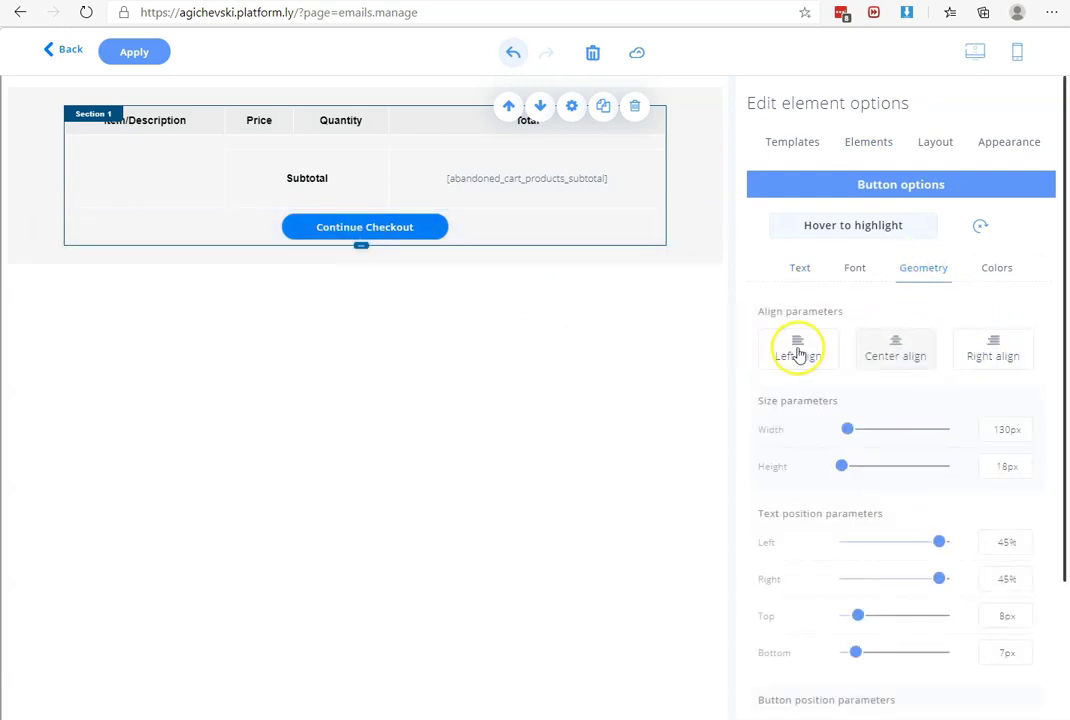
click(995, 266)
click(800, 270)
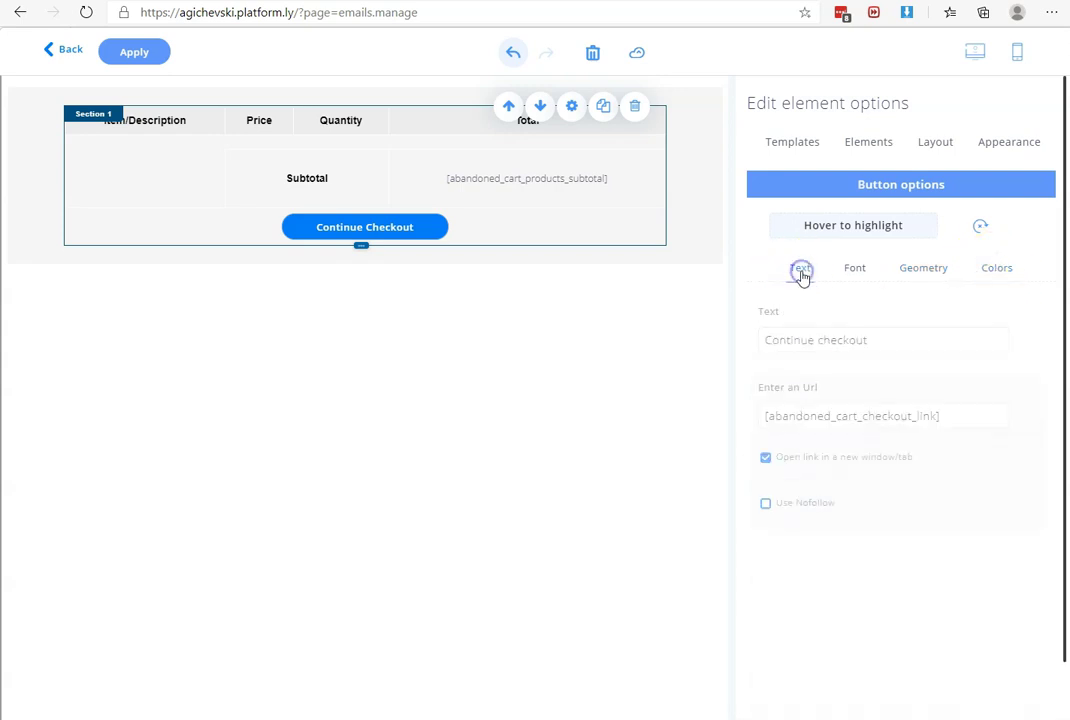
drag(974, 411, 760, 416)
click(965, 413)
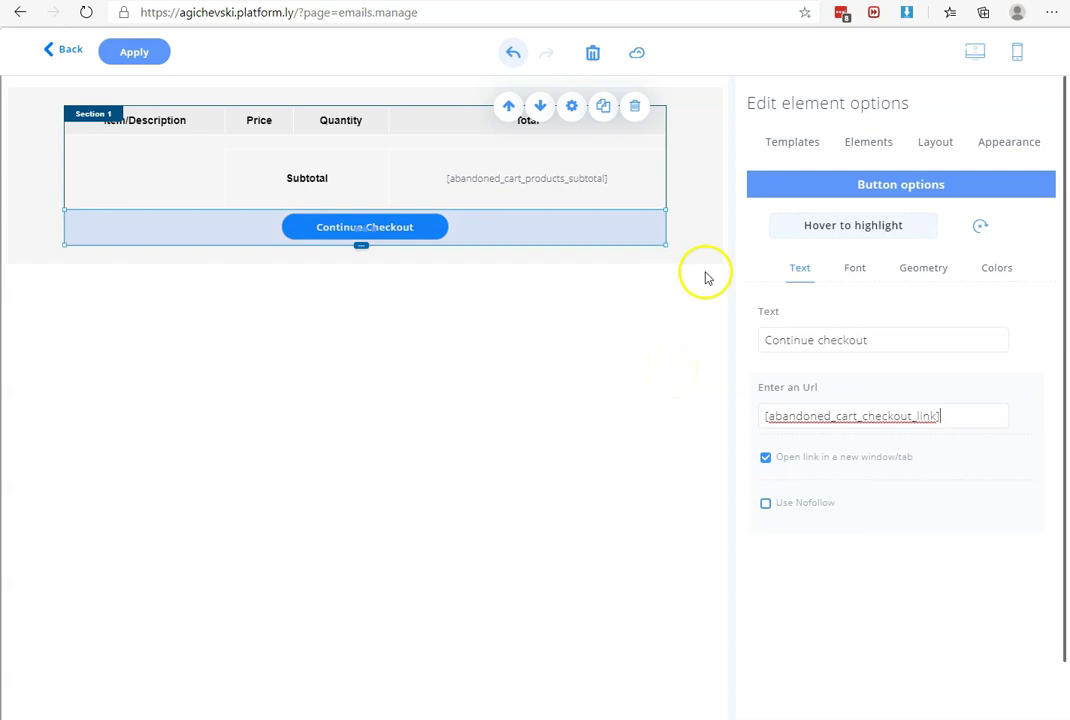
Load the Download template and insert the abandoned cart Products table below its paragraph text.
click(791, 141)
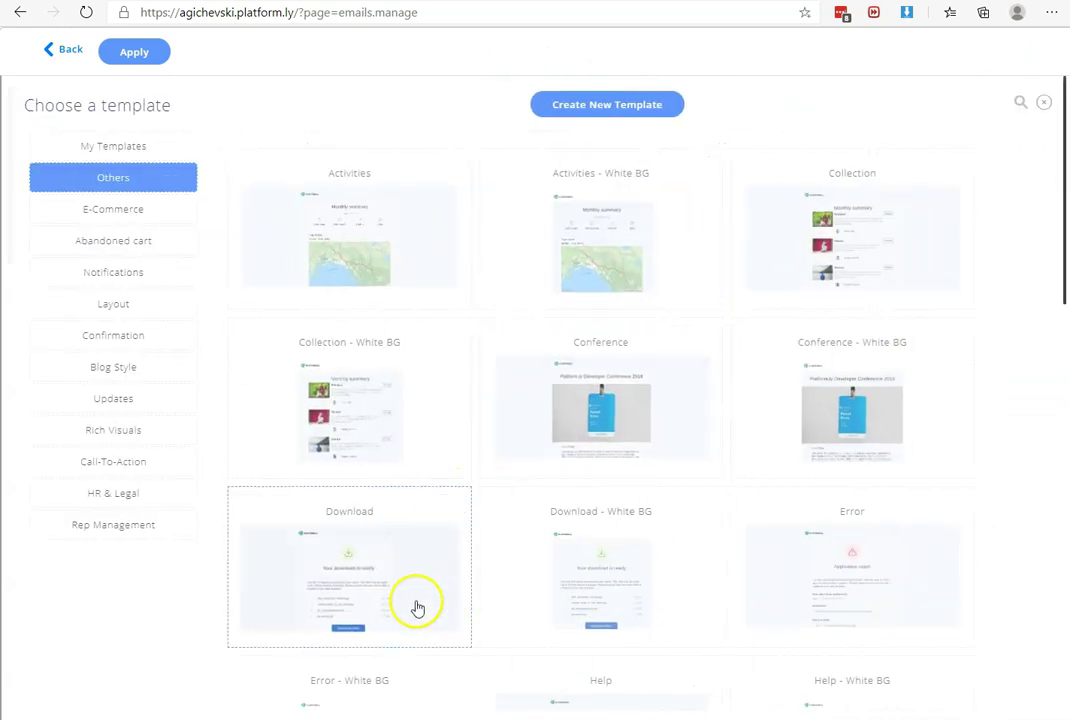
click(370, 580)
click(490, 500)
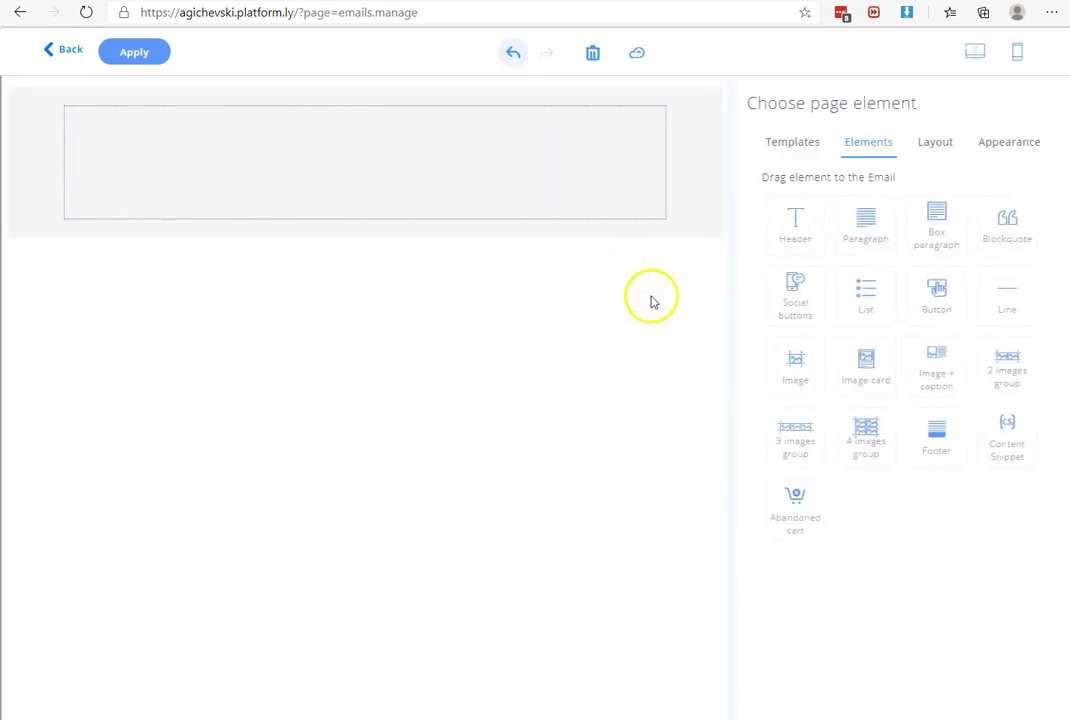
drag(686, 467, 375, 401)
click(418, 446)
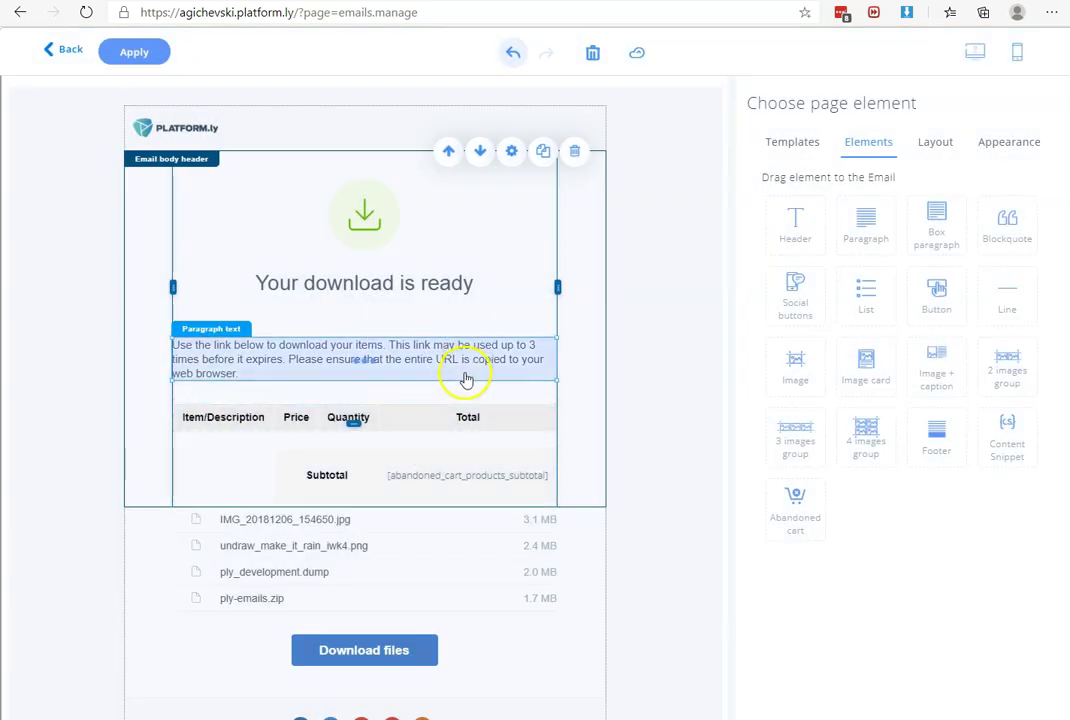
Delete the Download files button from the template's call to action section.
scroll(380, 415, down, 1)
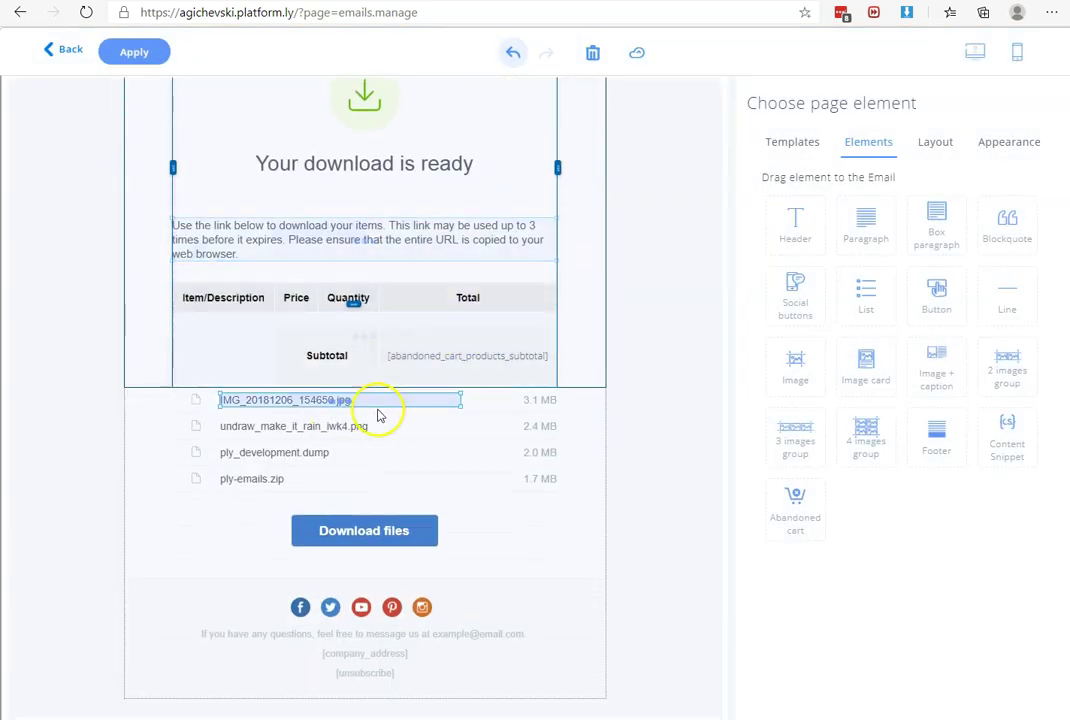
click(364, 530)
click(396, 477)
click(342, 461)
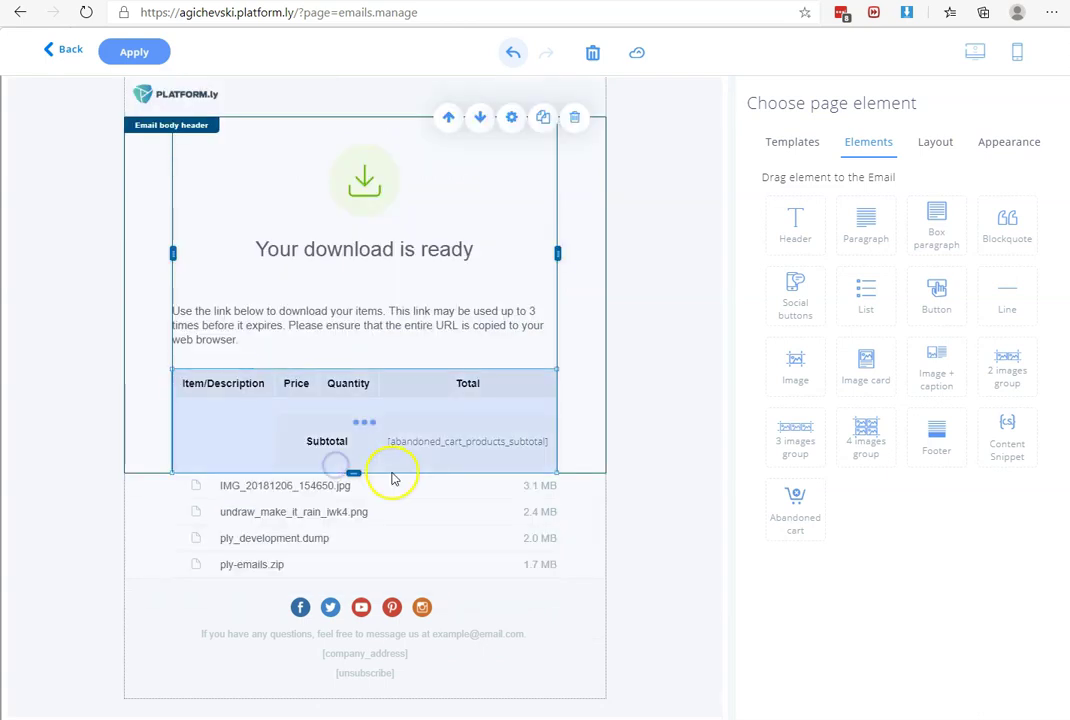
Insert an Abandoned cart element with the Link to Checkout field in the call to action section below the file list.
drag(793, 502, 396, 585)
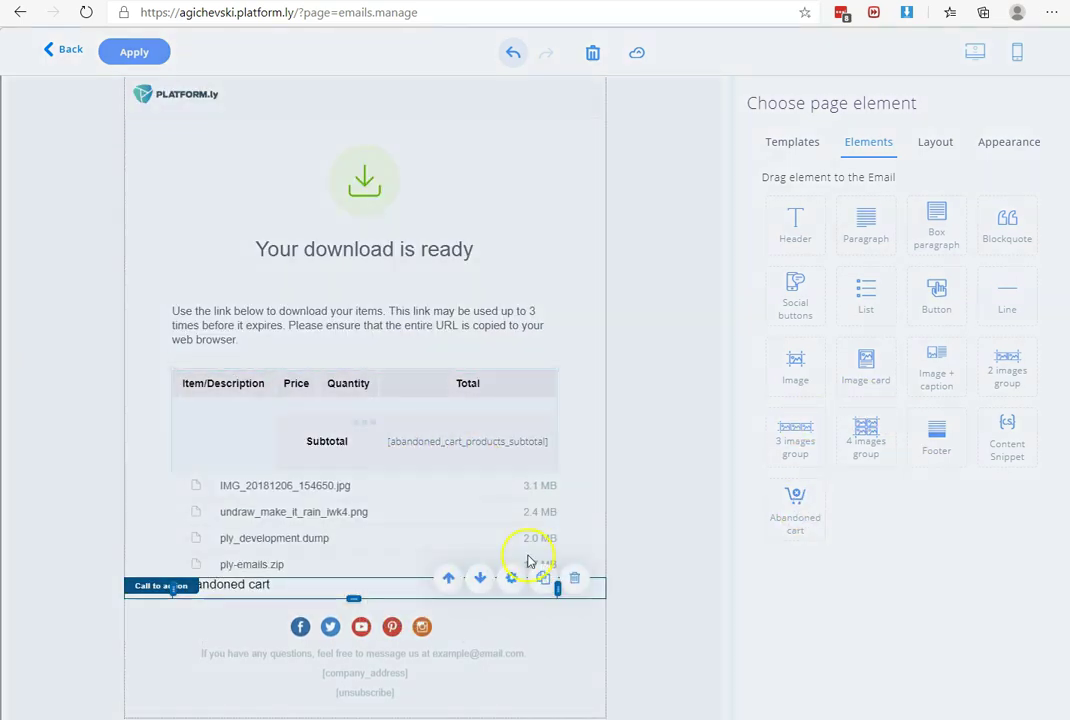
click(442, 396)
click(435, 430)
click(428, 458)
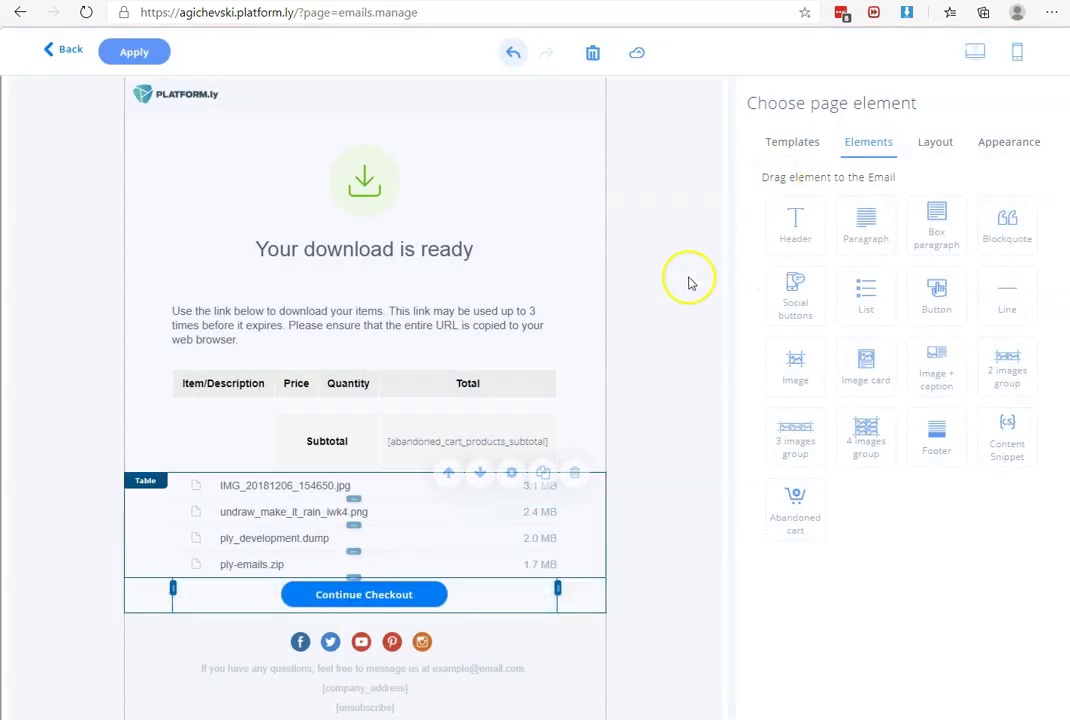
click(688, 278)
scroll(685, 279, down, 1)
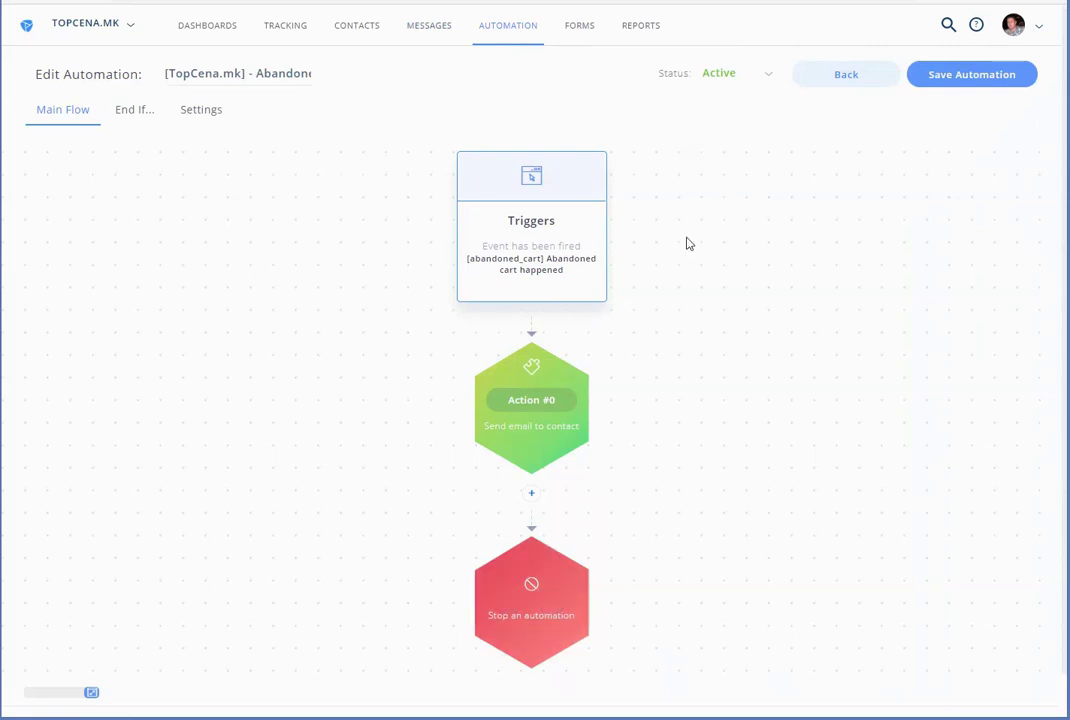
Choose [abandoned_cart] Abandoned cart happened as the automation's trigger event and view the Send email to contact action without changing it.
click(552, 230)
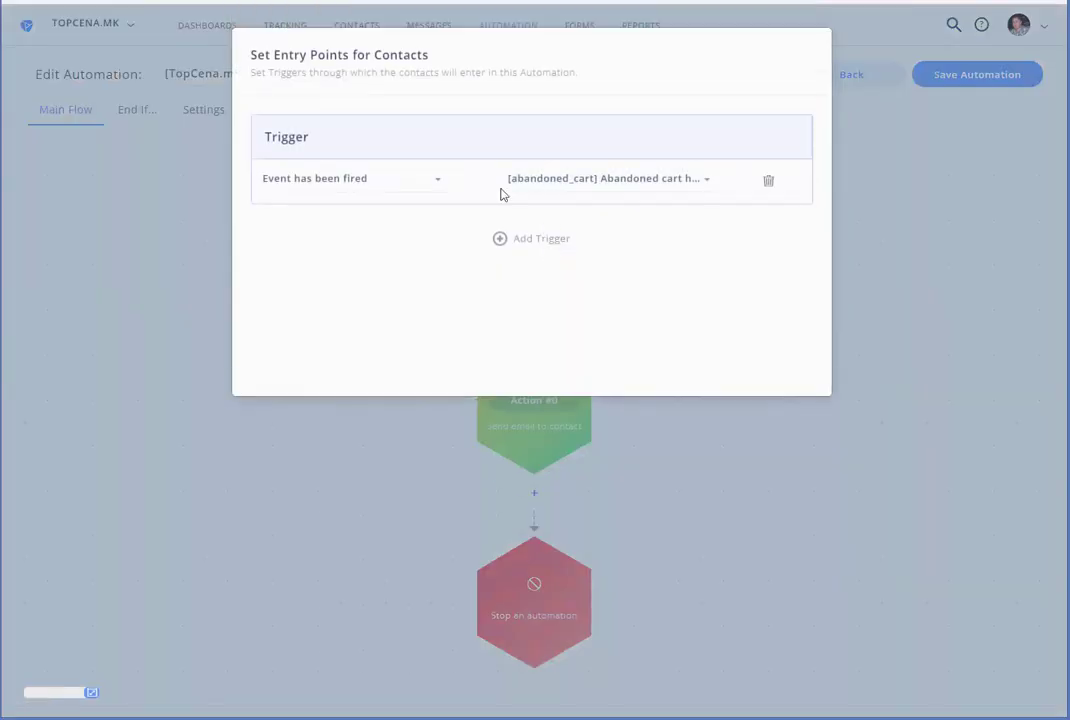
click(647, 183)
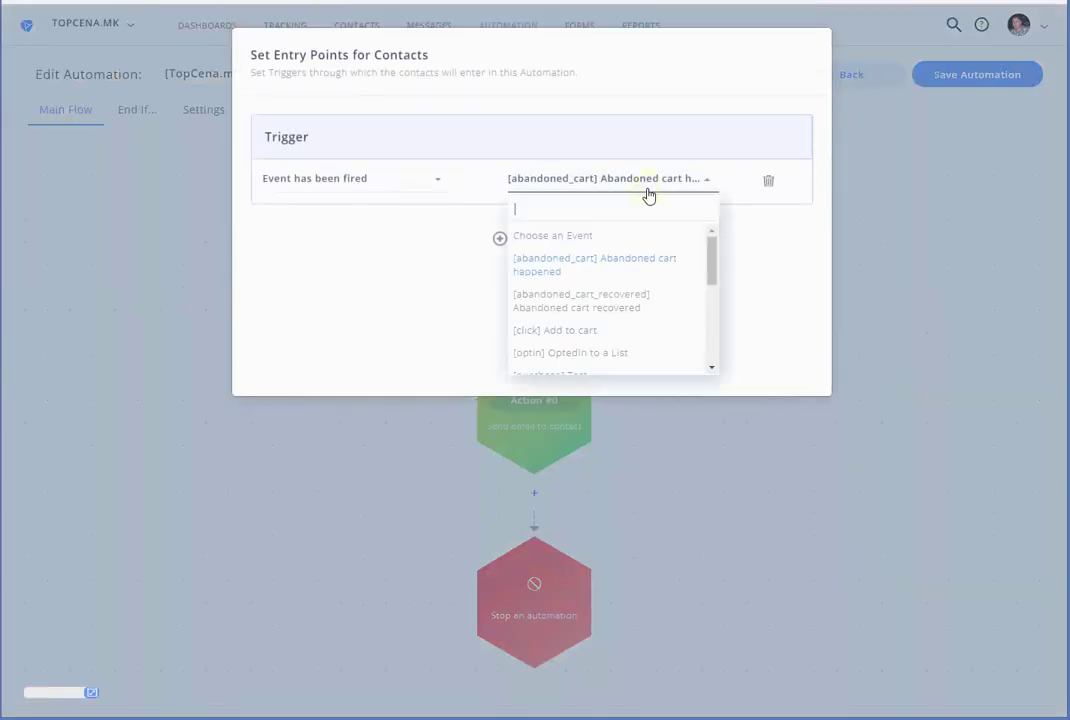
click(568, 270)
click(152, 208)
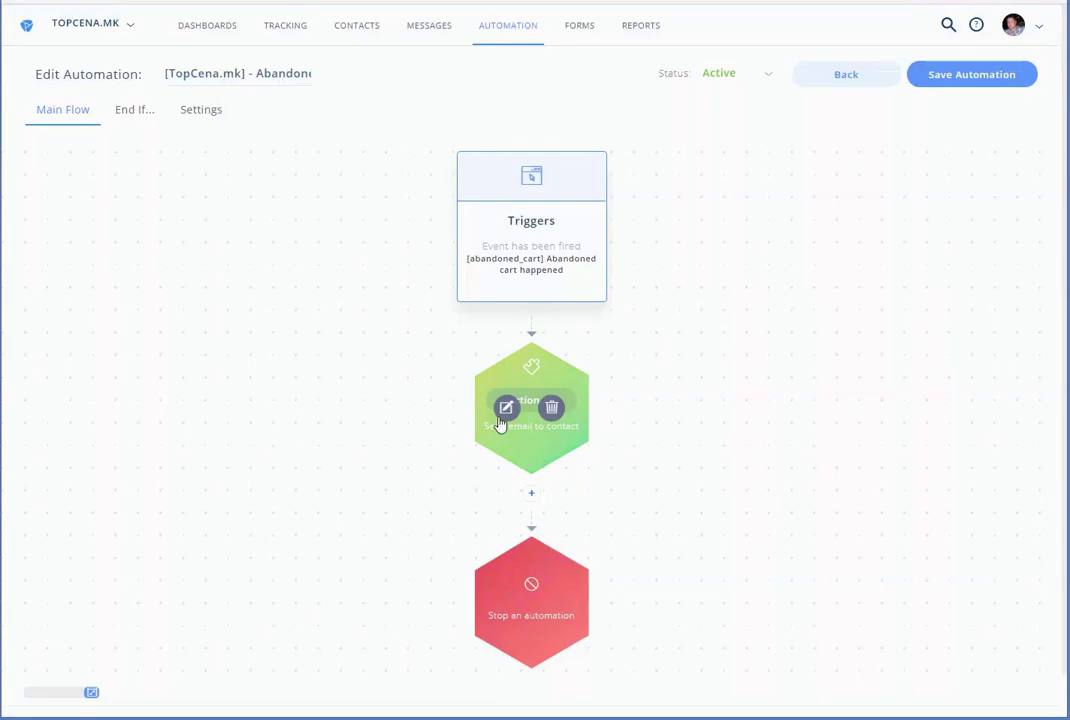
click(506, 407)
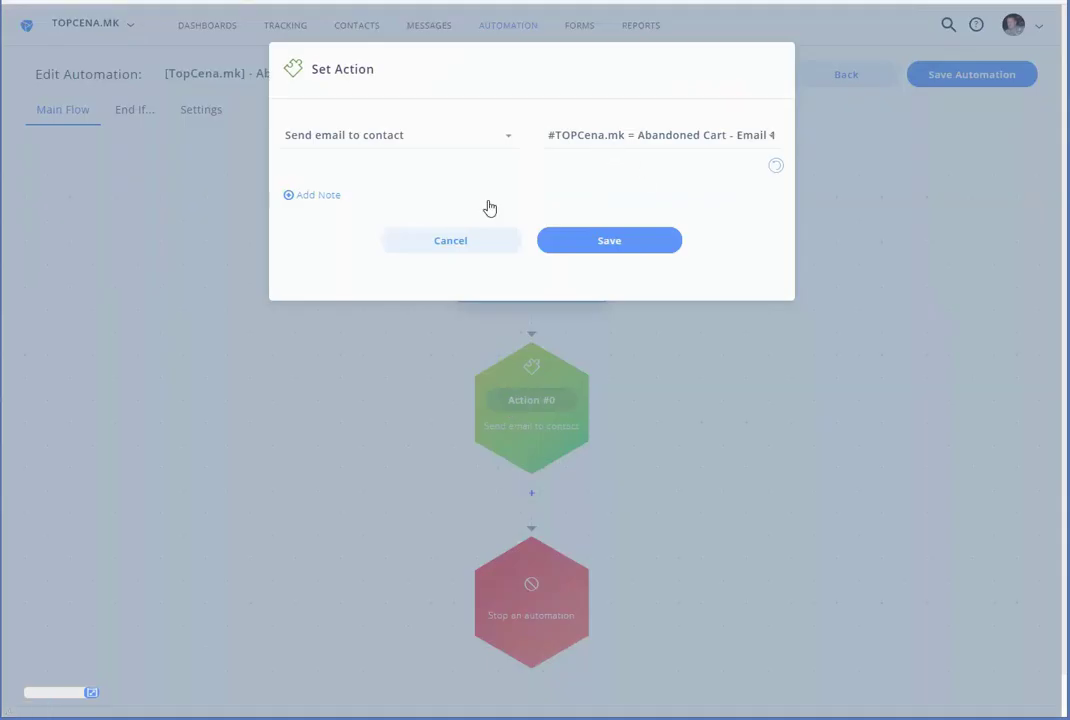
click(467, 238)
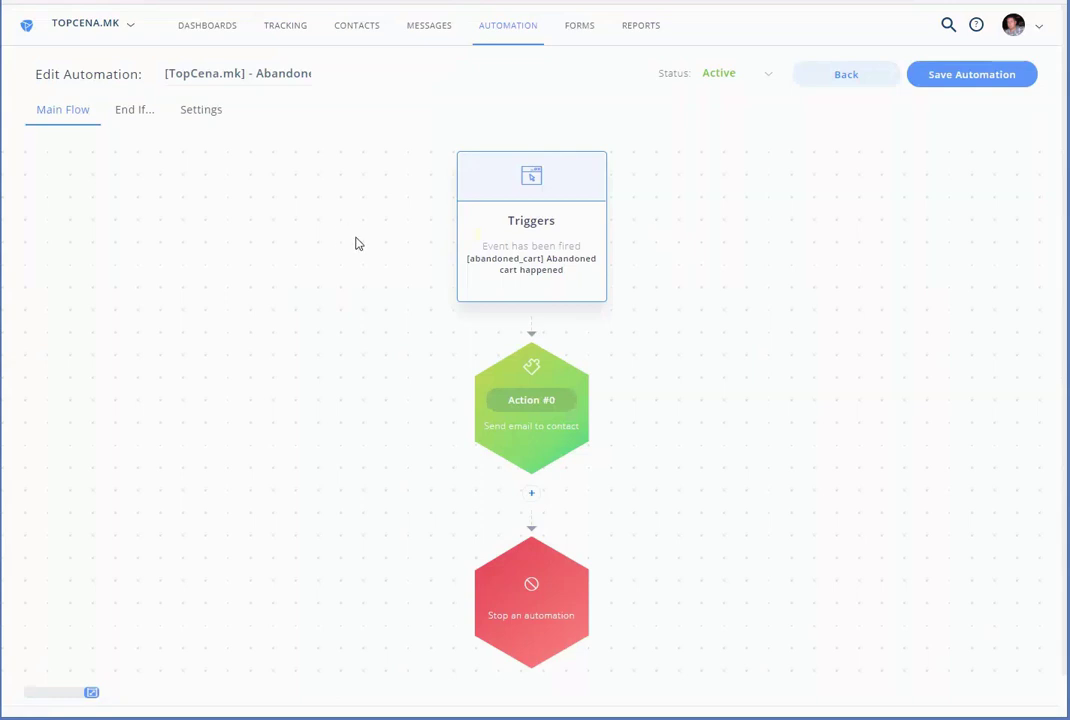
Examine the automation's Automation Loop setting and the list of behavior events.
click(210, 118)
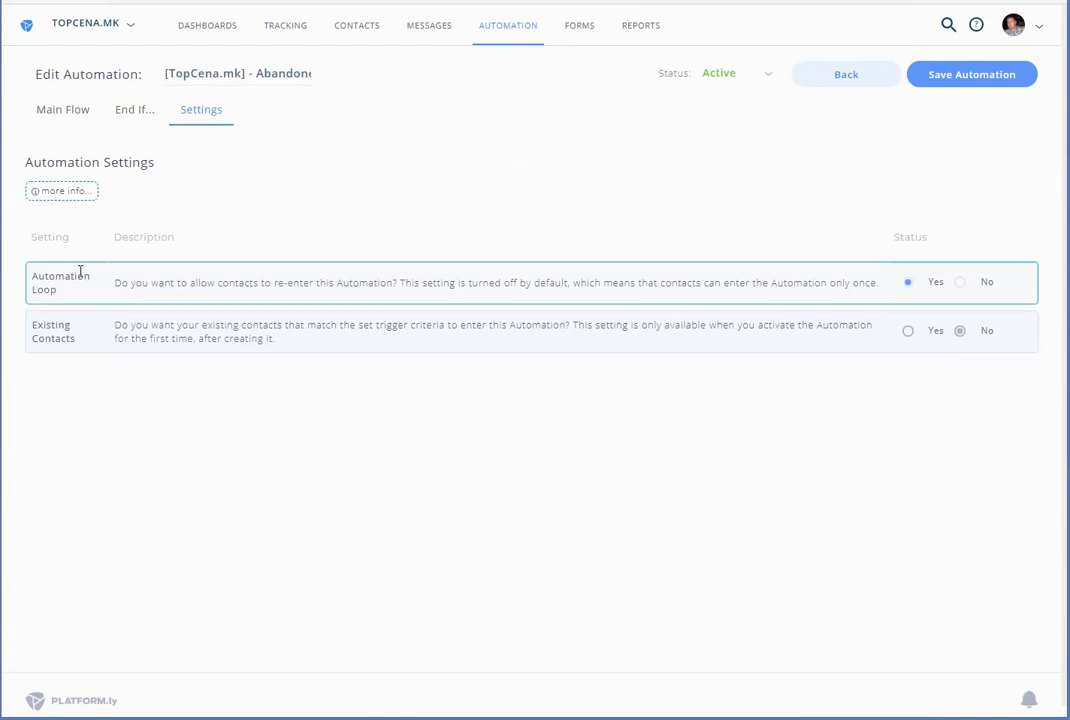
triple_click(33, 274)
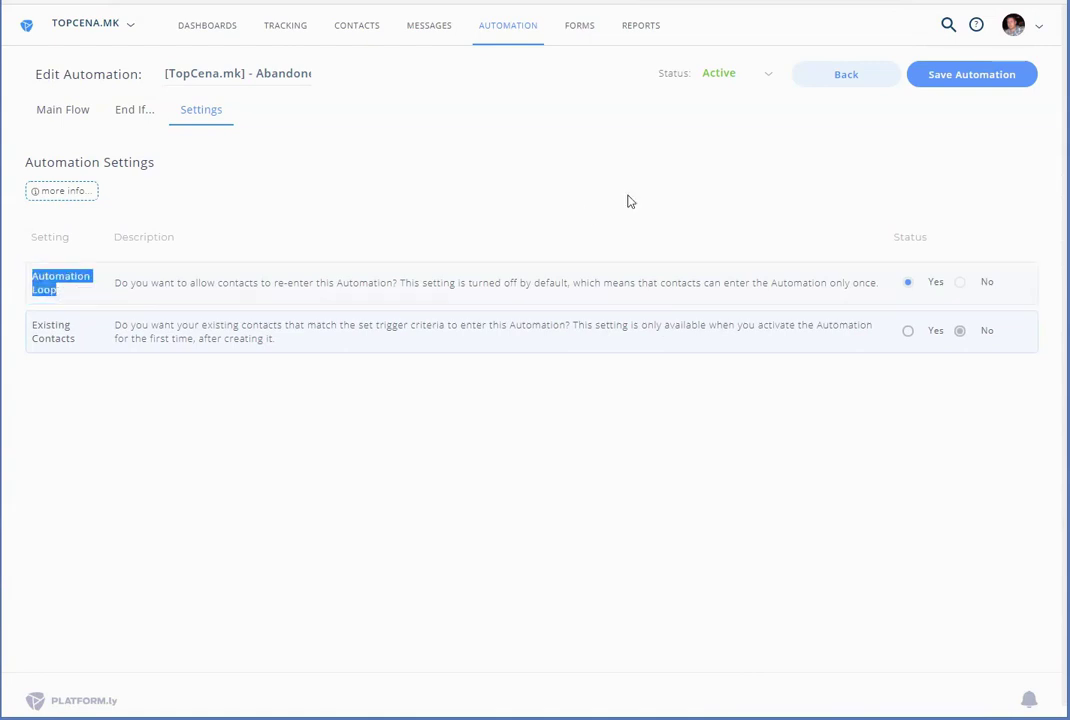
click(930, 277)
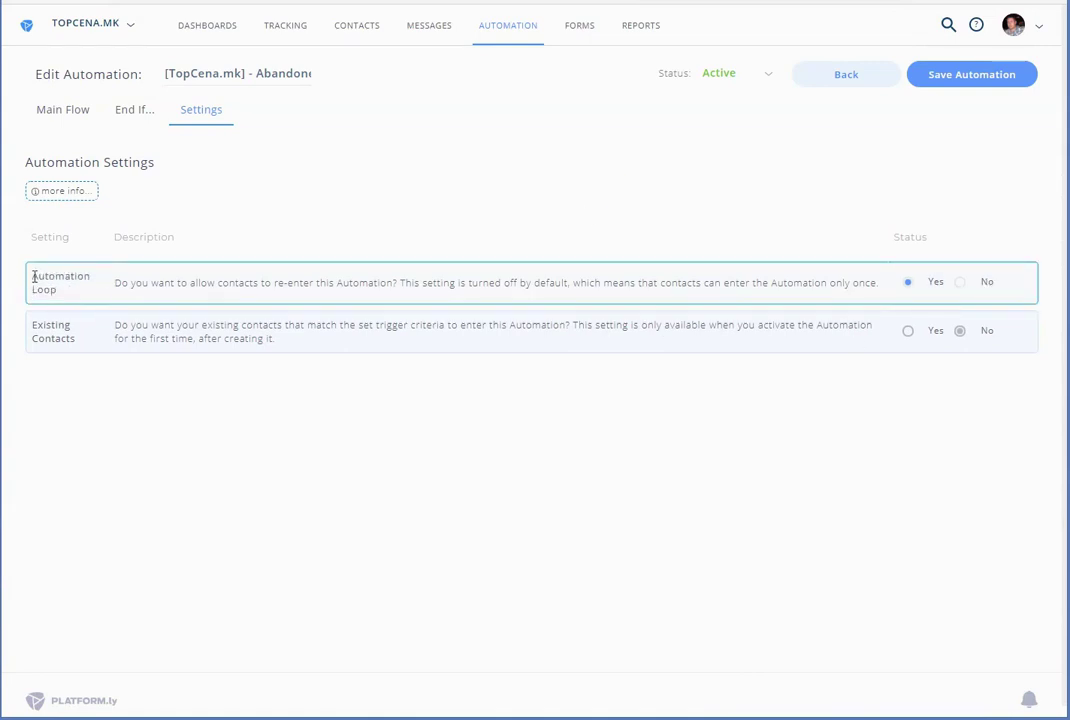
drag(34, 277, 68, 297)
click(340, 169)
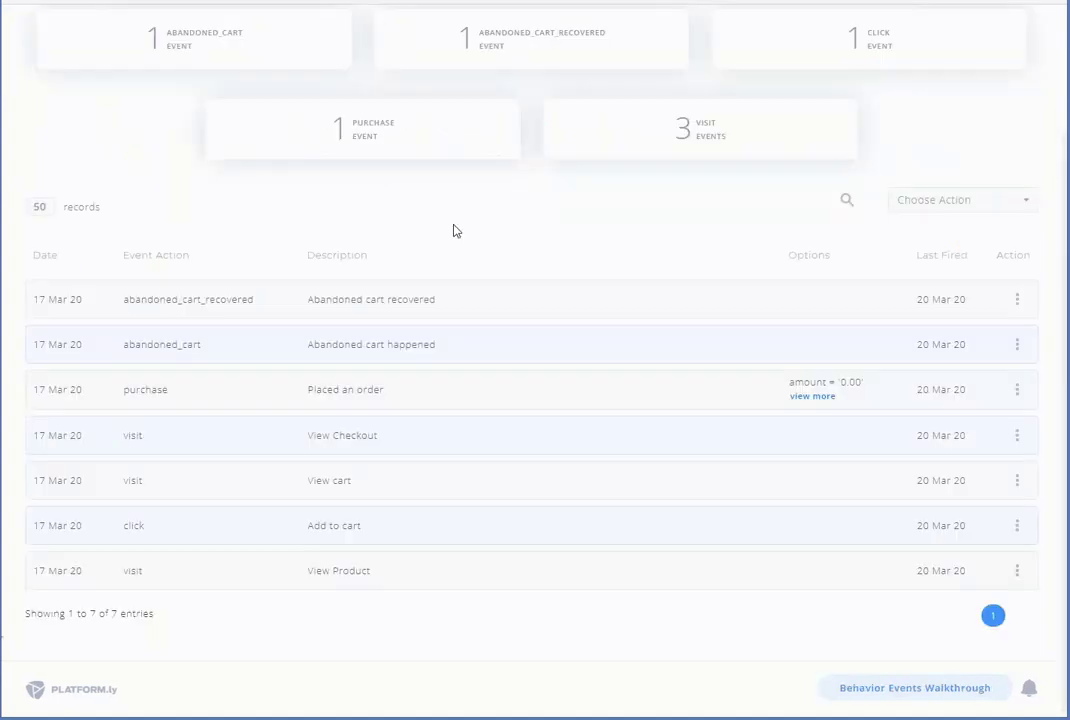
scroll(453, 230, up, 3)
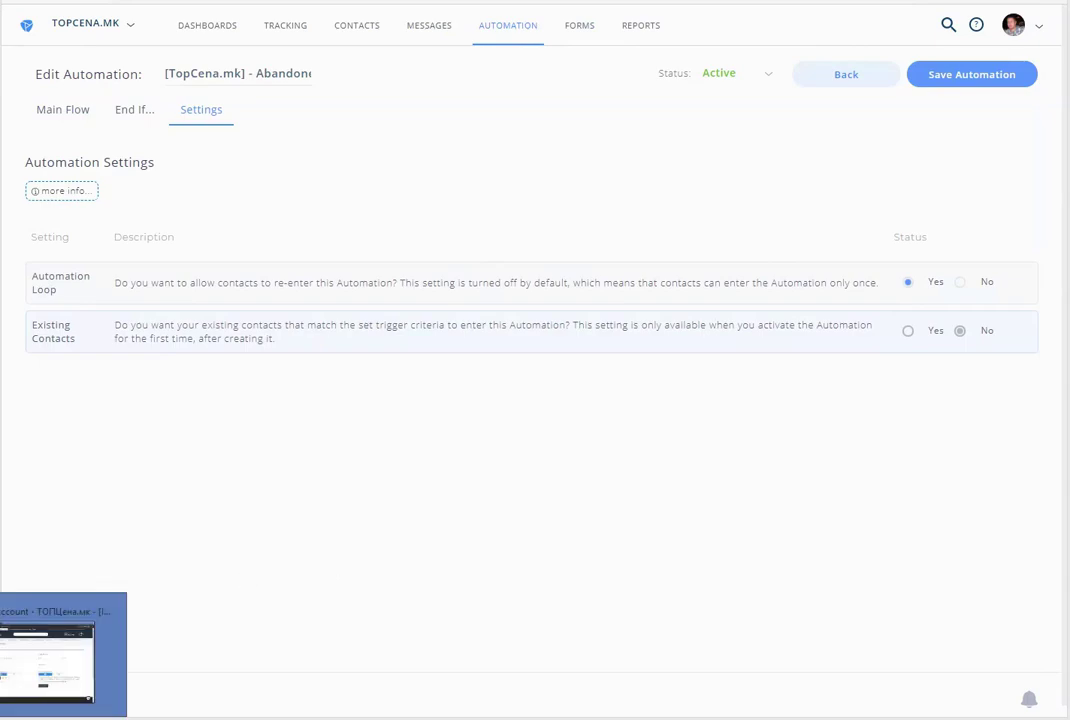
Switch to the TopCena store's My Account page and register a new customer with first name, surname and e-mail address.
click(49, 641)
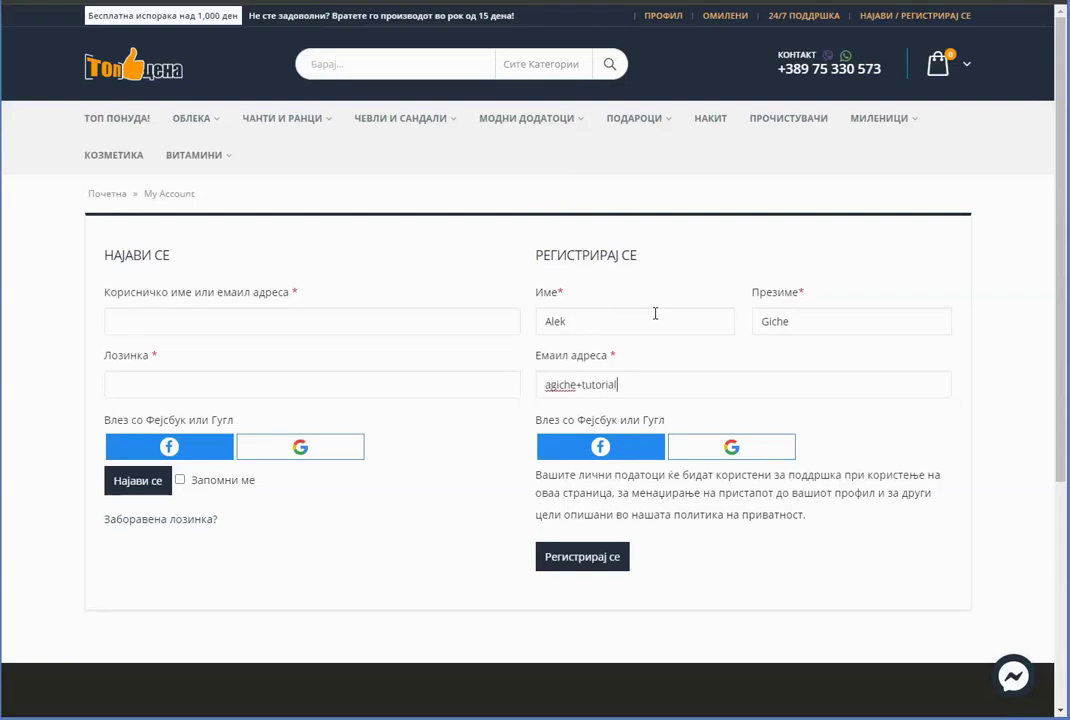
text(com)
click(606, 556)
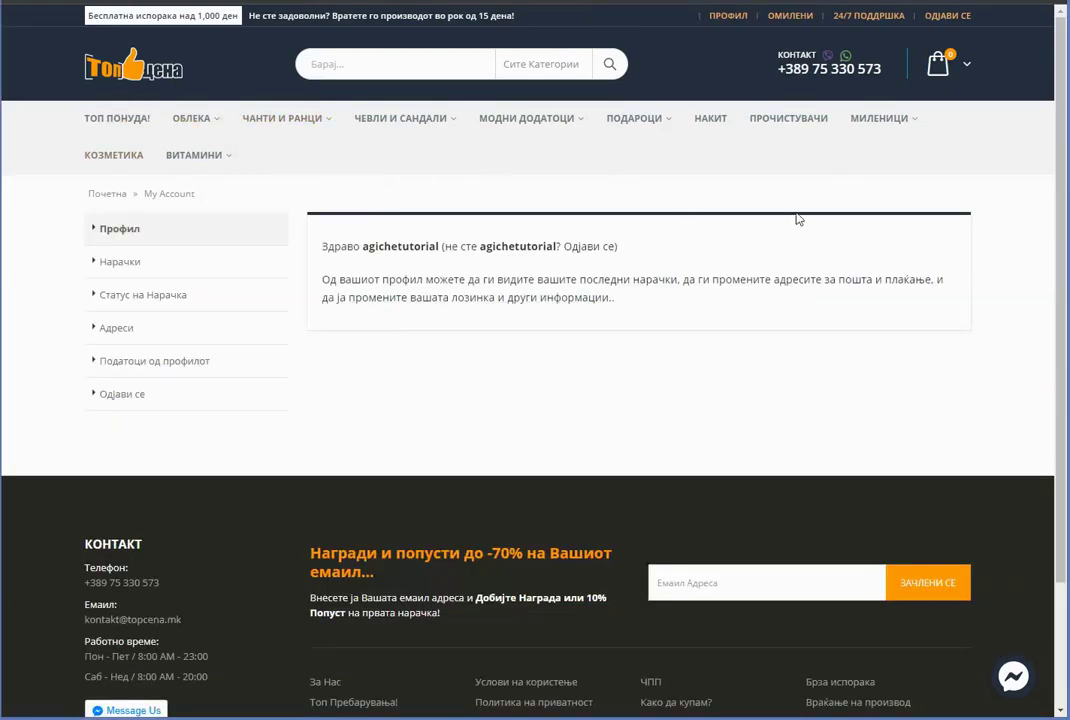
From the store's Прочистувачи category, add one IDEAL AP15 to the cart and open the cart page.
click(780, 120)
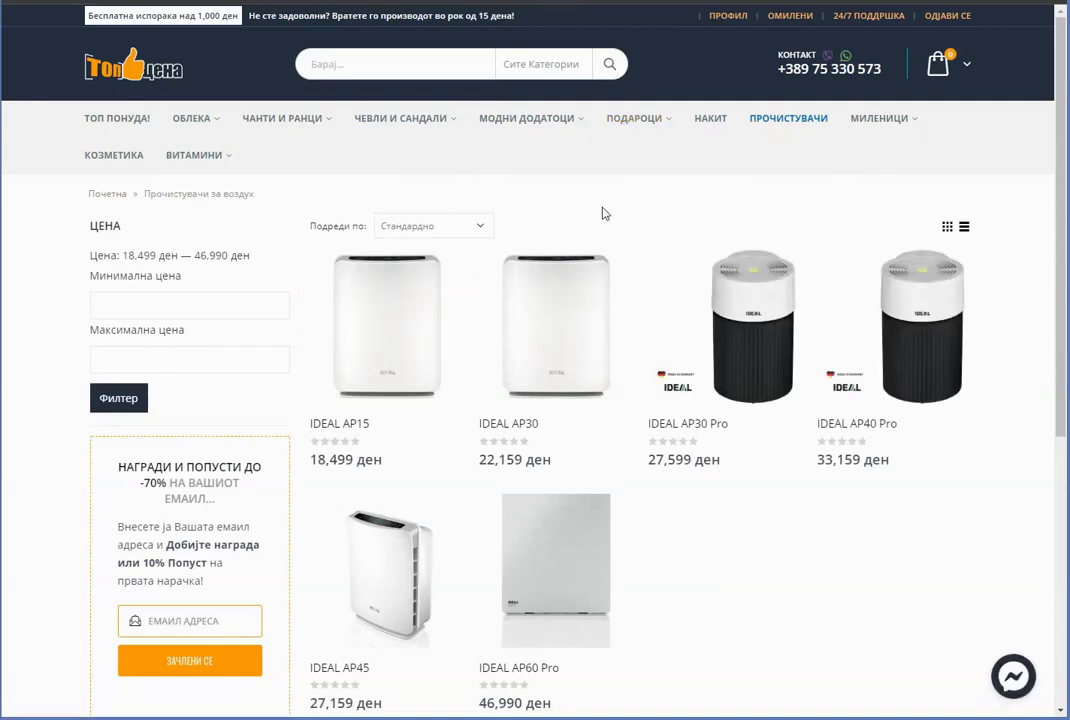
scroll(602, 306, down, 3)
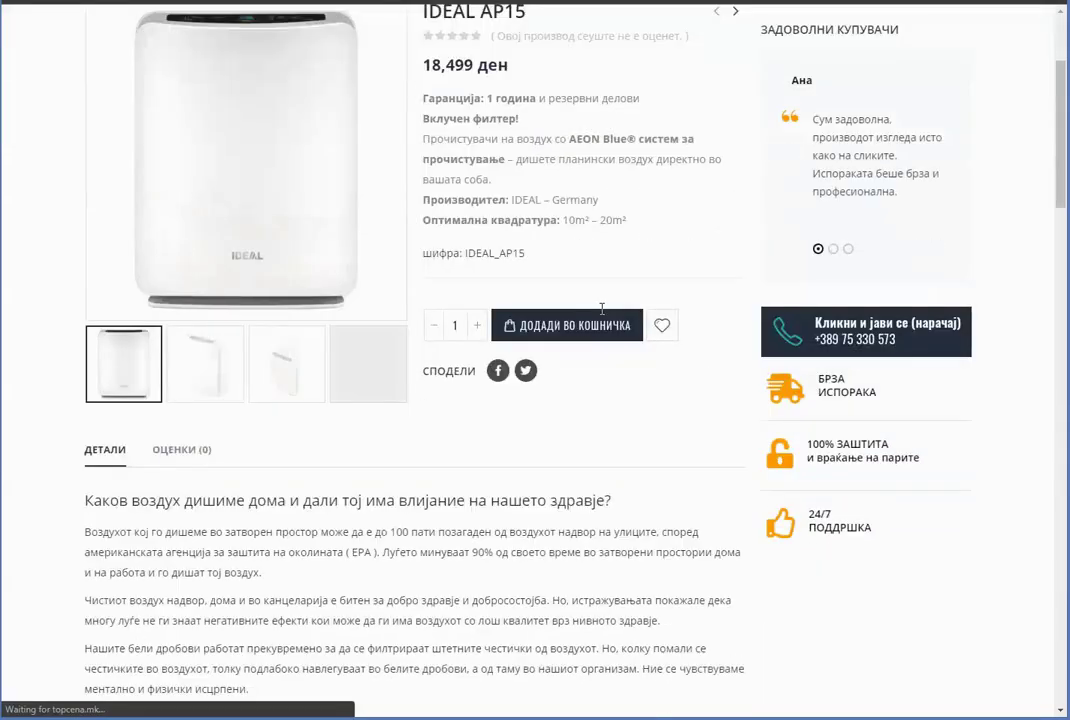
scroll(656, 264, up, 3)
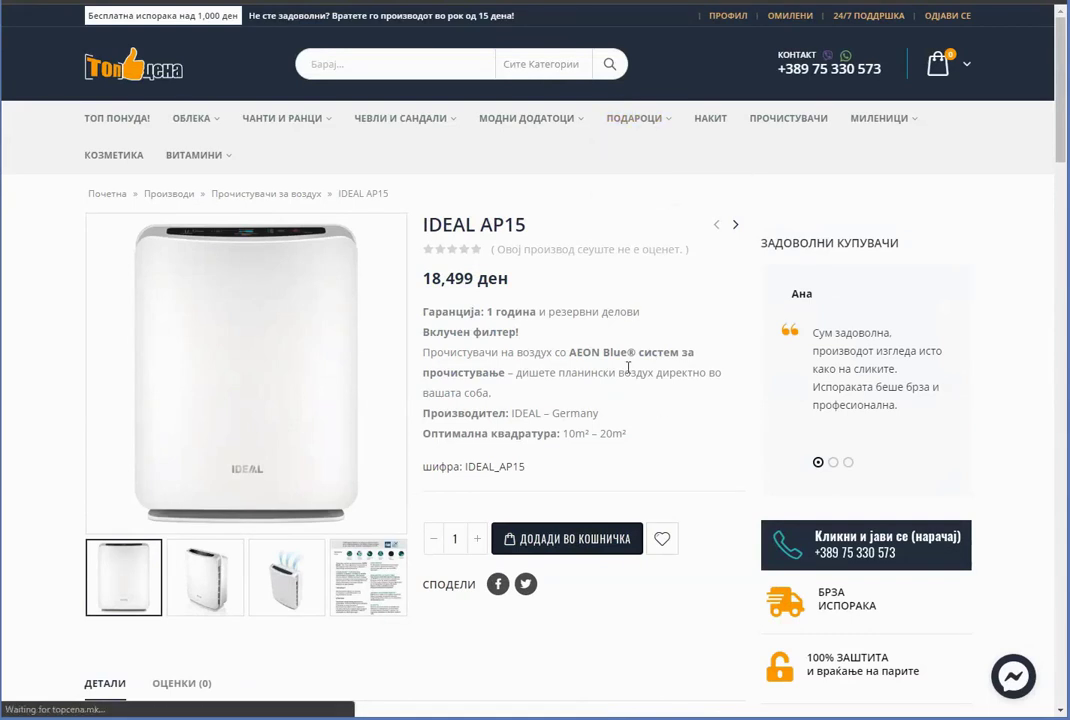
click(145, 245)
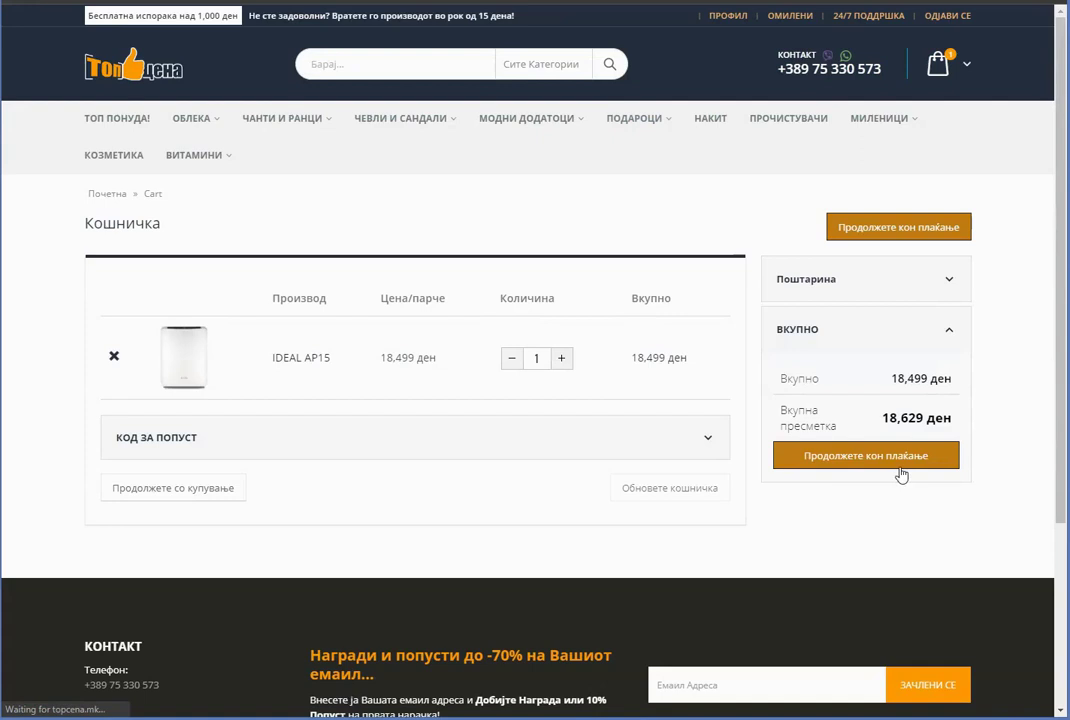
Proceed from the cart to checkout, and open the new customer's segments and tags in the Platform.ly contacts.
click(887, 462)
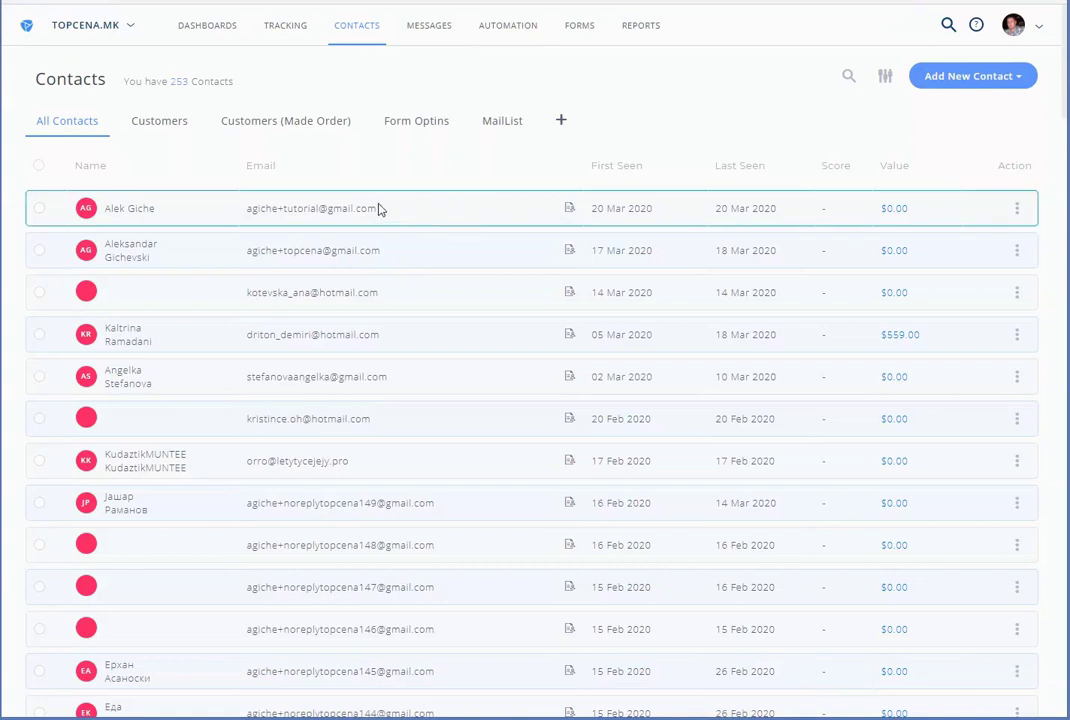
drag(378, 209, 244, 210)
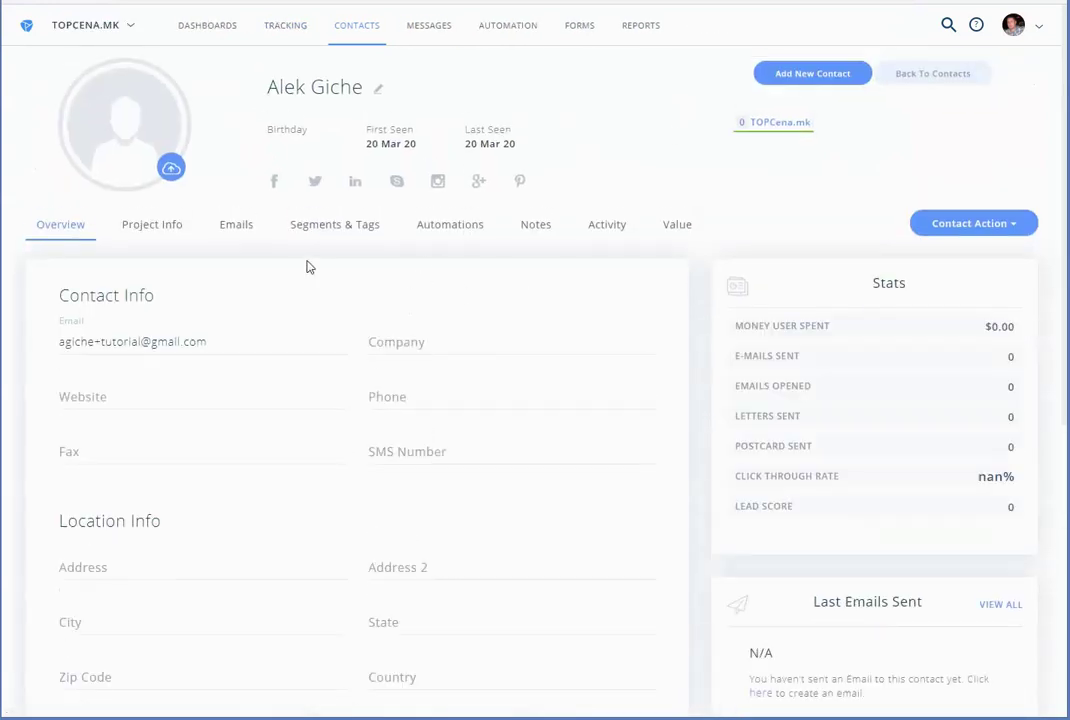
click(340, 223)
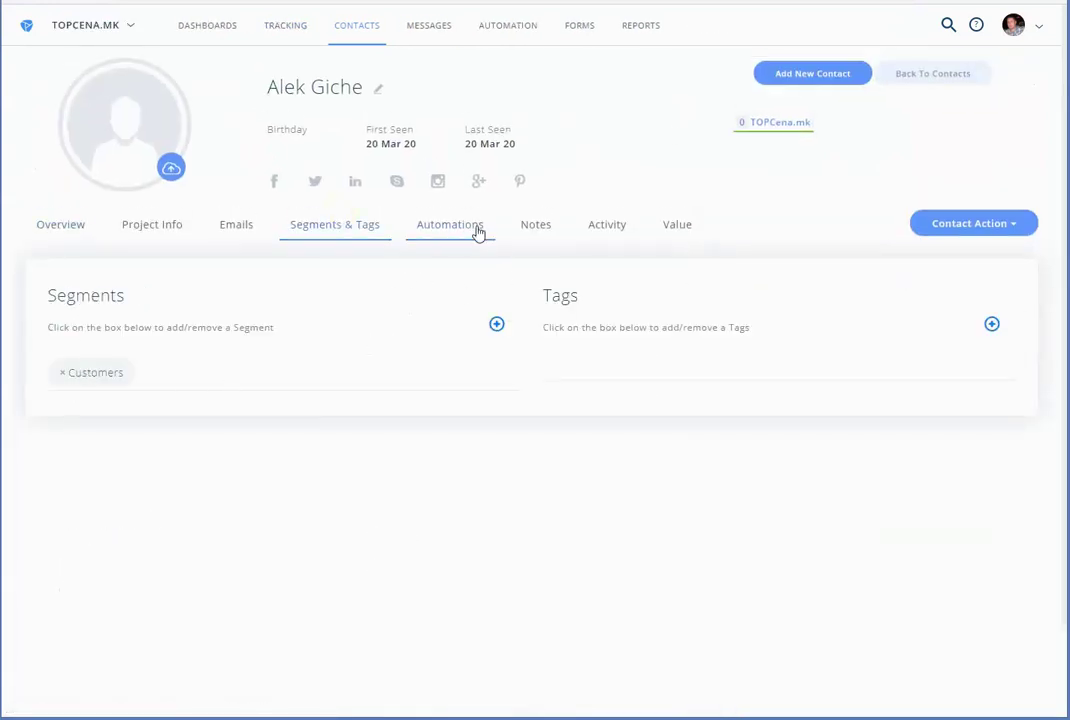
Examine the contact's activity log, from being added to the Customers segment through the checkout visit to the abandoned cart event.
click(606, 228)
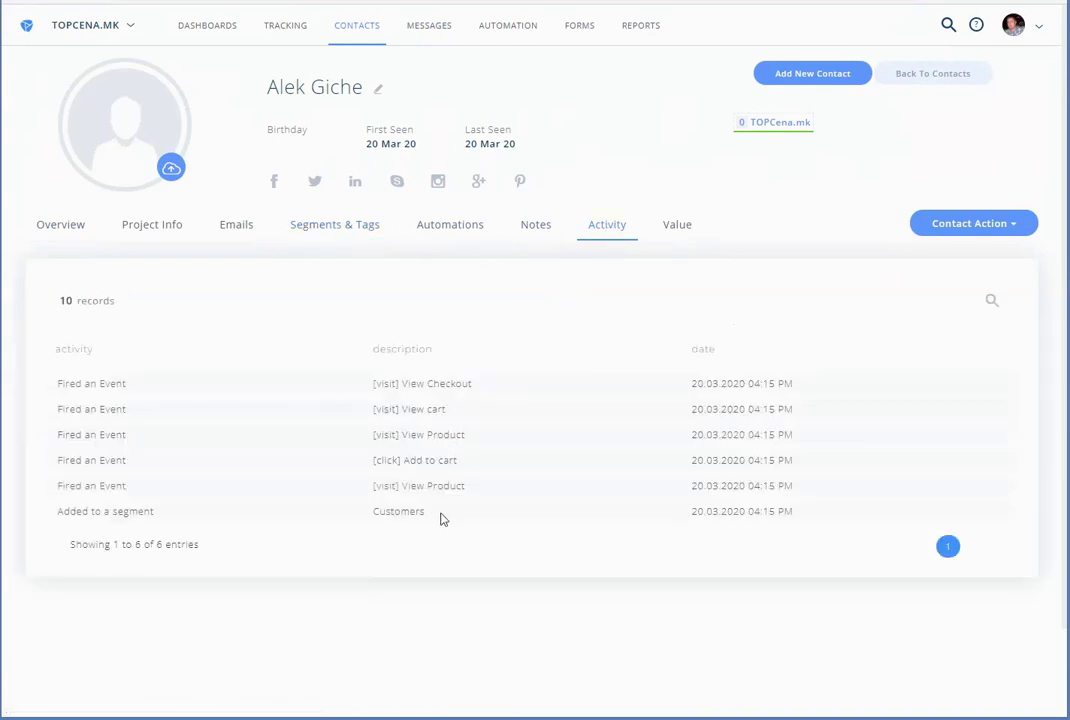
drag(443, 519, 351, 516)
drag(468, 494, 378, 480)
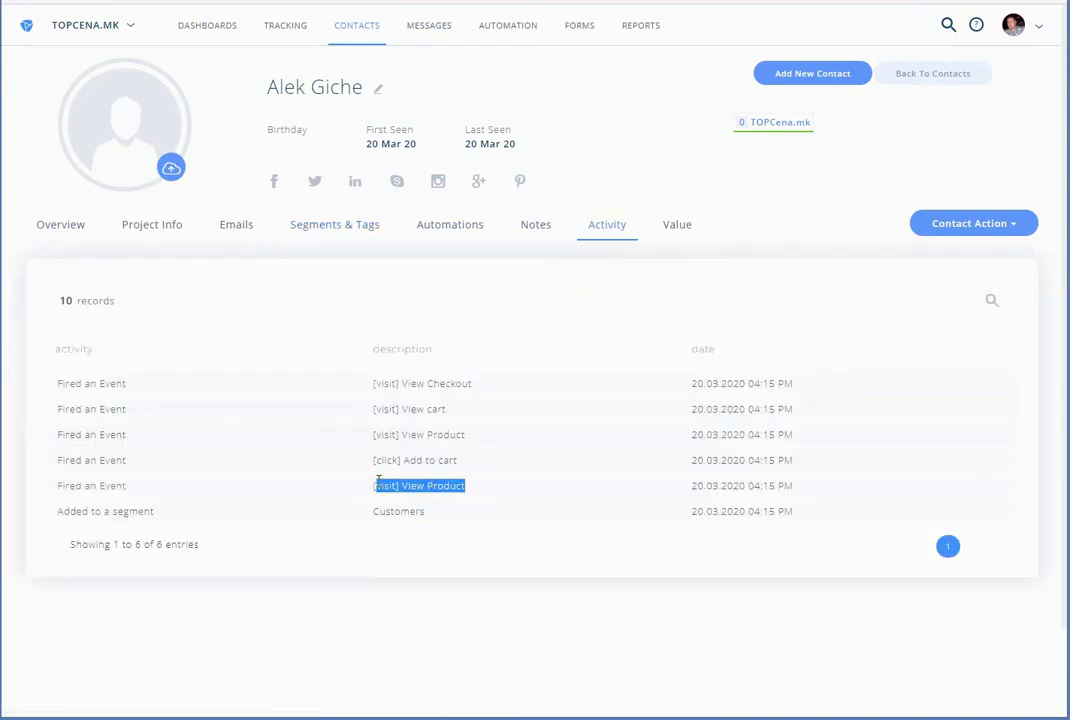
drag(452, 457, 388, 455)
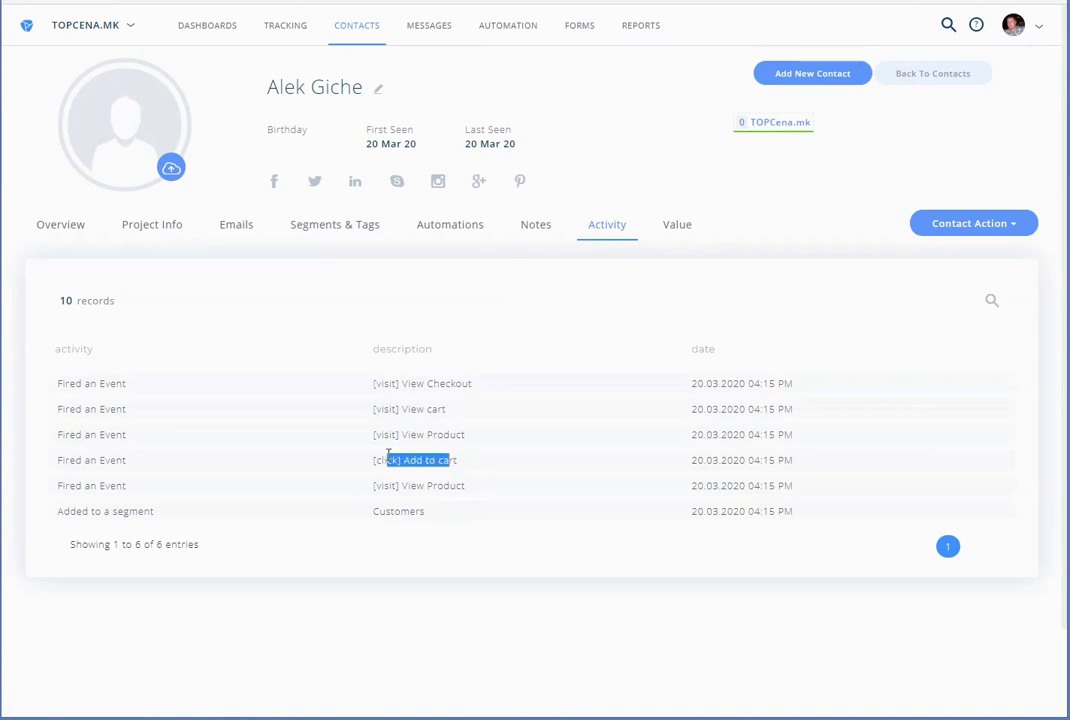
drag(466, 435, 376, 430)
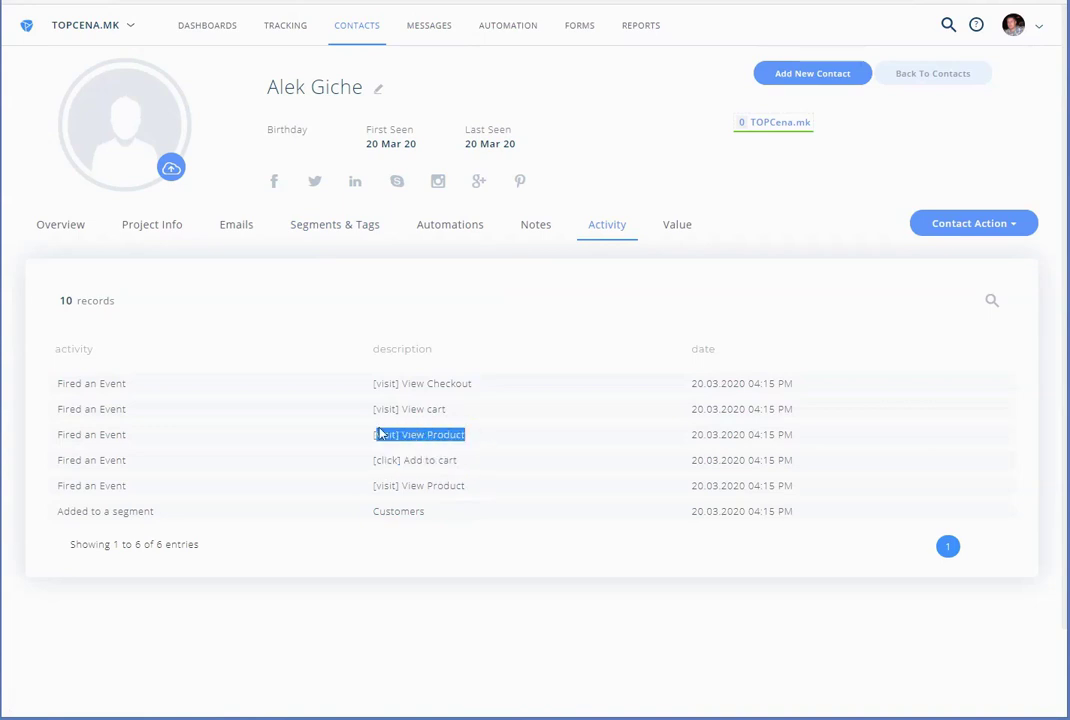
drag(461, 411, 377, 406)
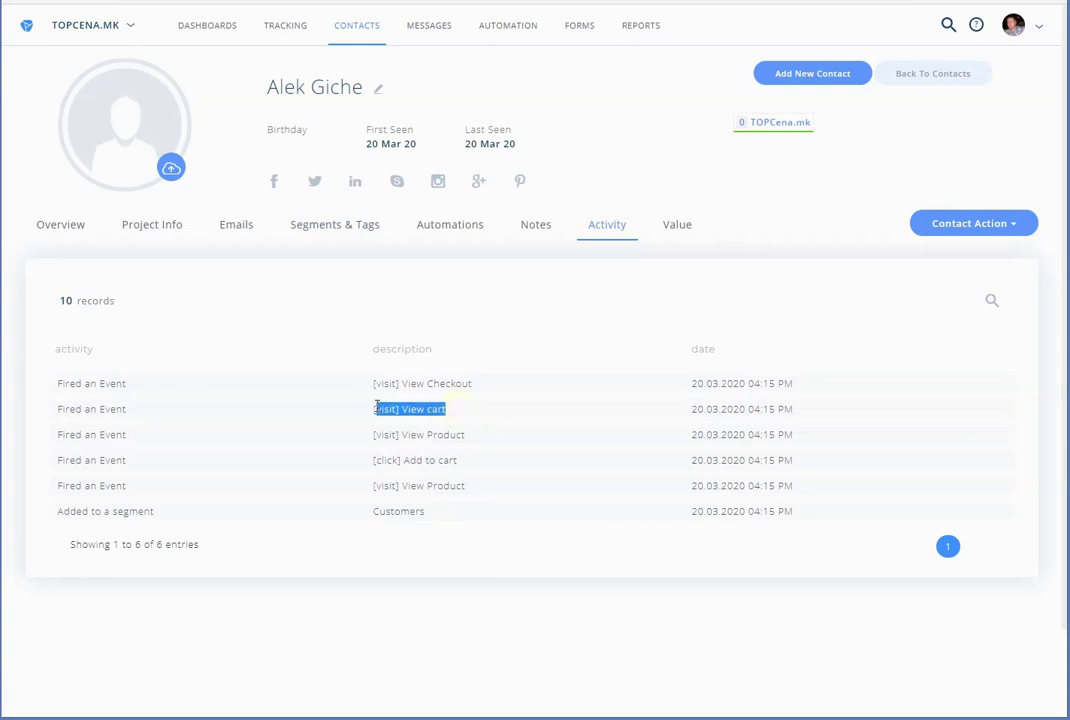
drag(478, 383, 375, 383)
click(411, 385)
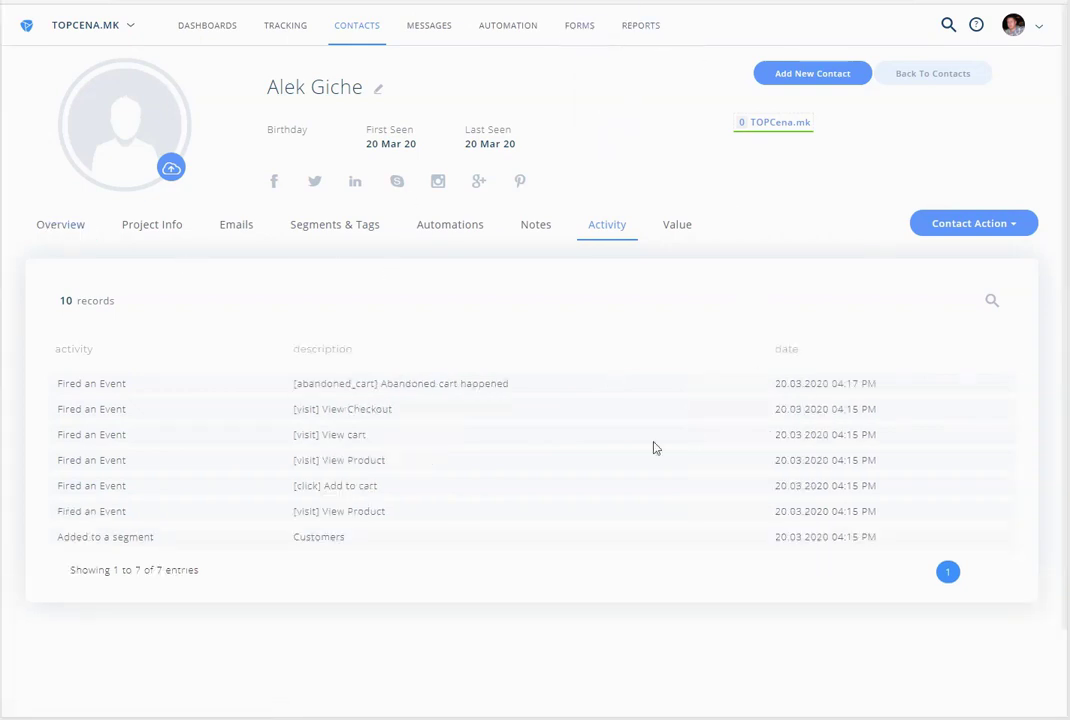
drag(351, 384, 507, 387)
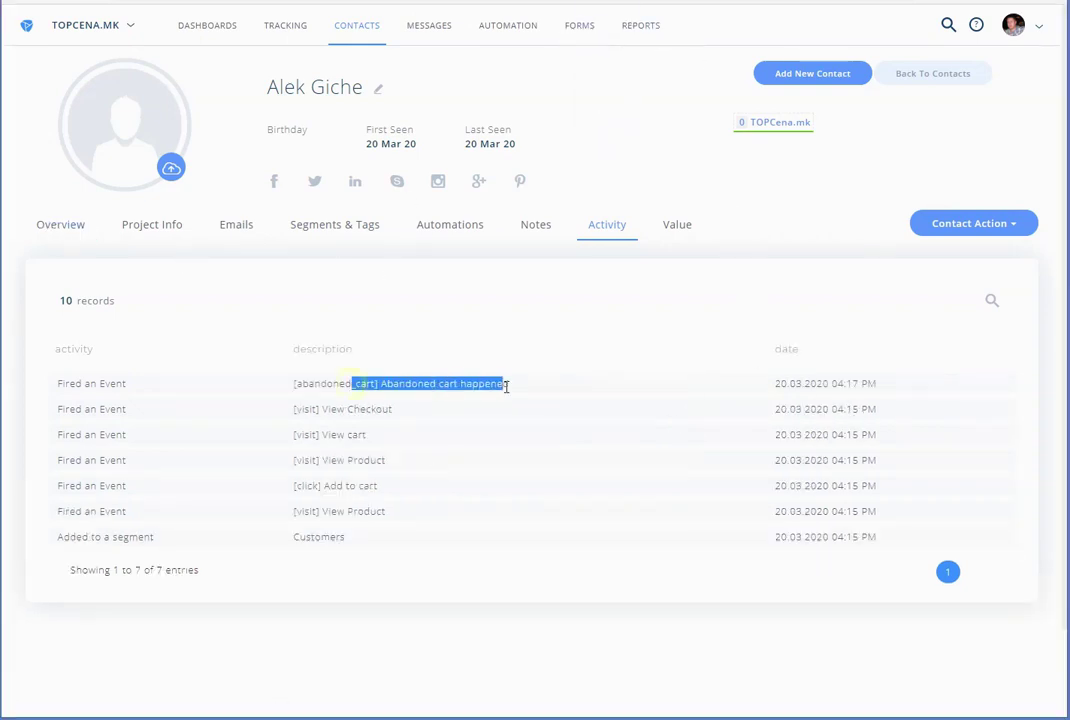
click(486, 384)
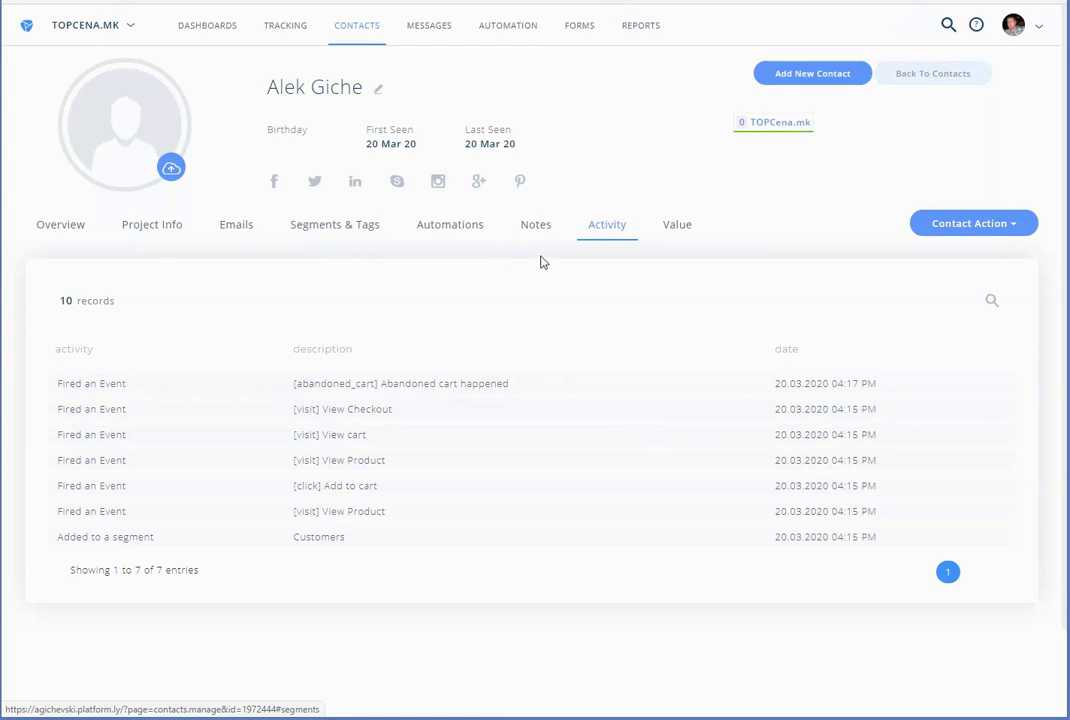
Check the contact's automations for the Welcome Series and Abandoned Email entries.
click(440, 224)
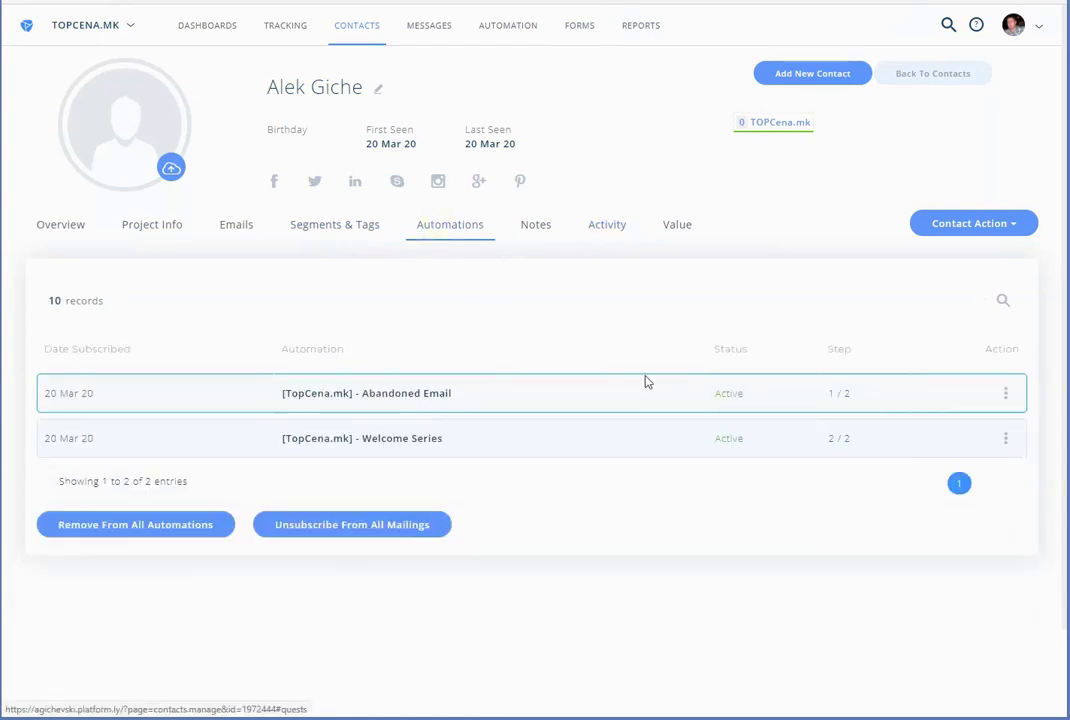
drag(509, 442, 345, 436)
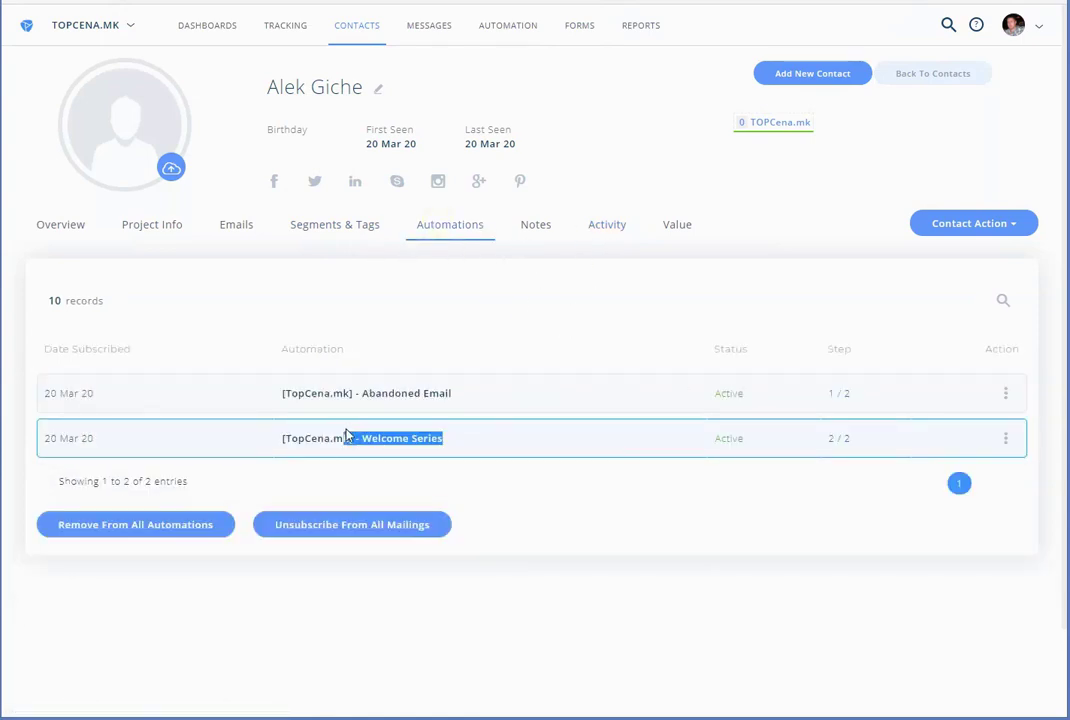
click(555, 480)
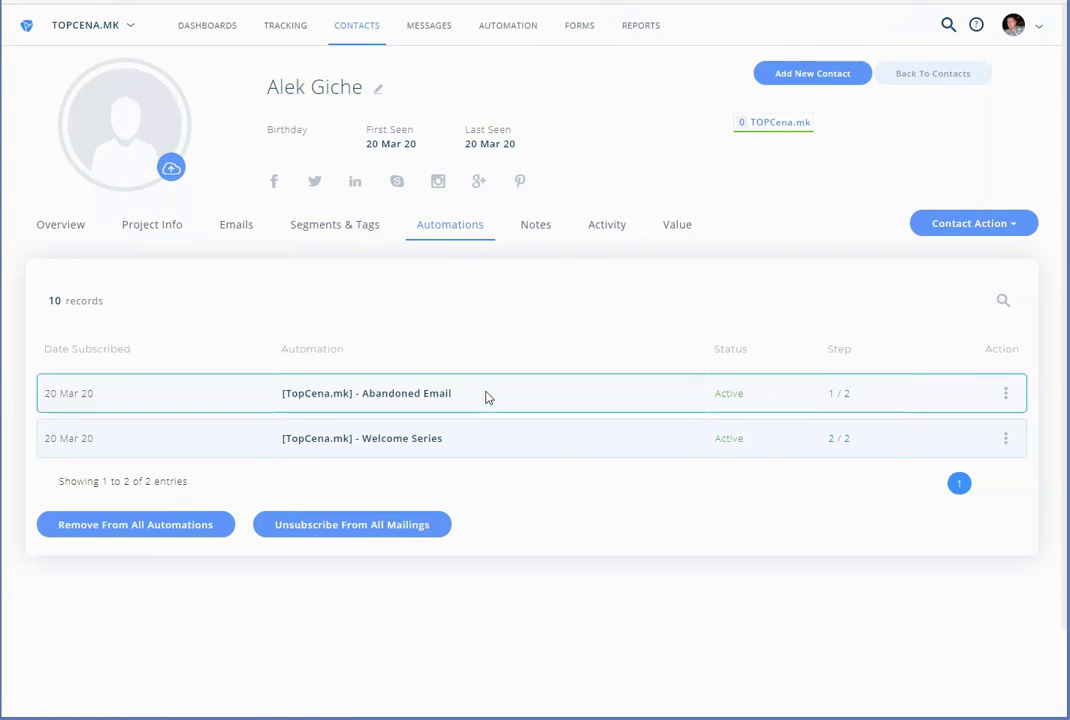
drag(476, 400, 360, 396)
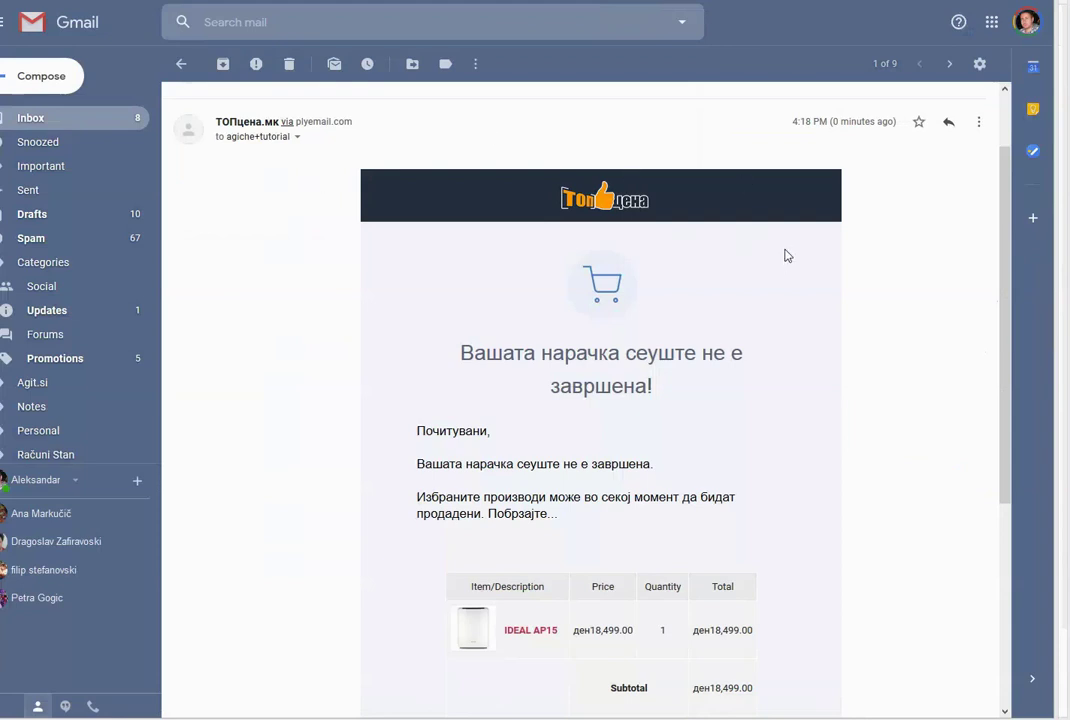
Copy the Continue Checkout link from the abandoned cart email in Gmail and open it in the customer's TopCena store window.
scroll(740, 511, down, 3)
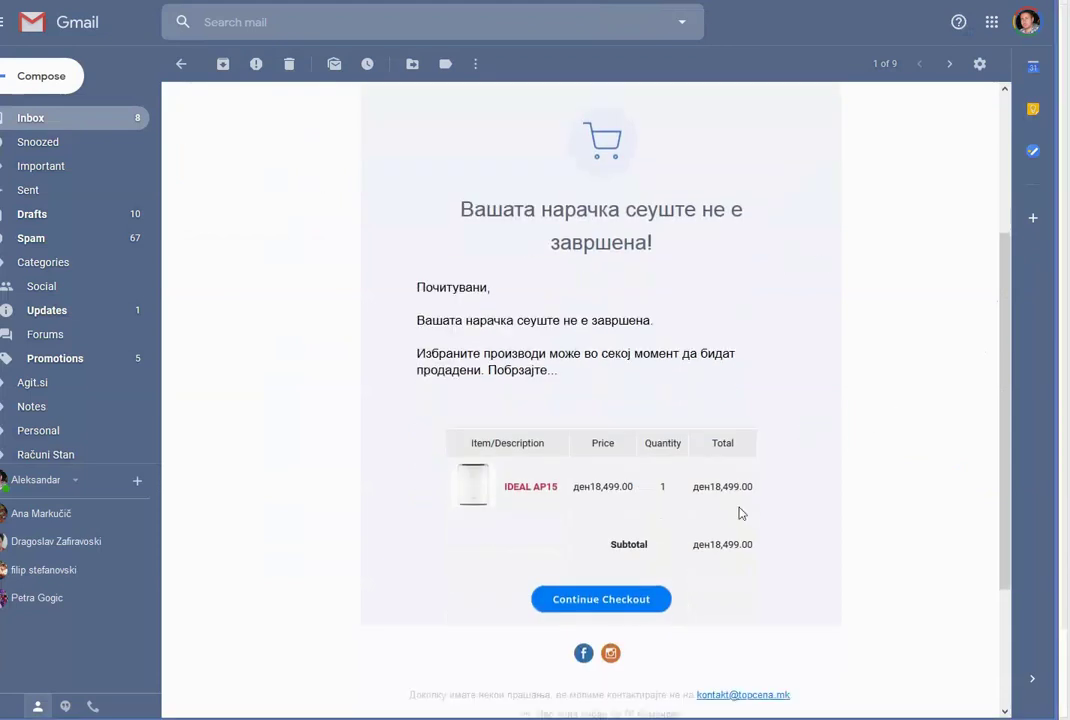
right_click(608, 588)
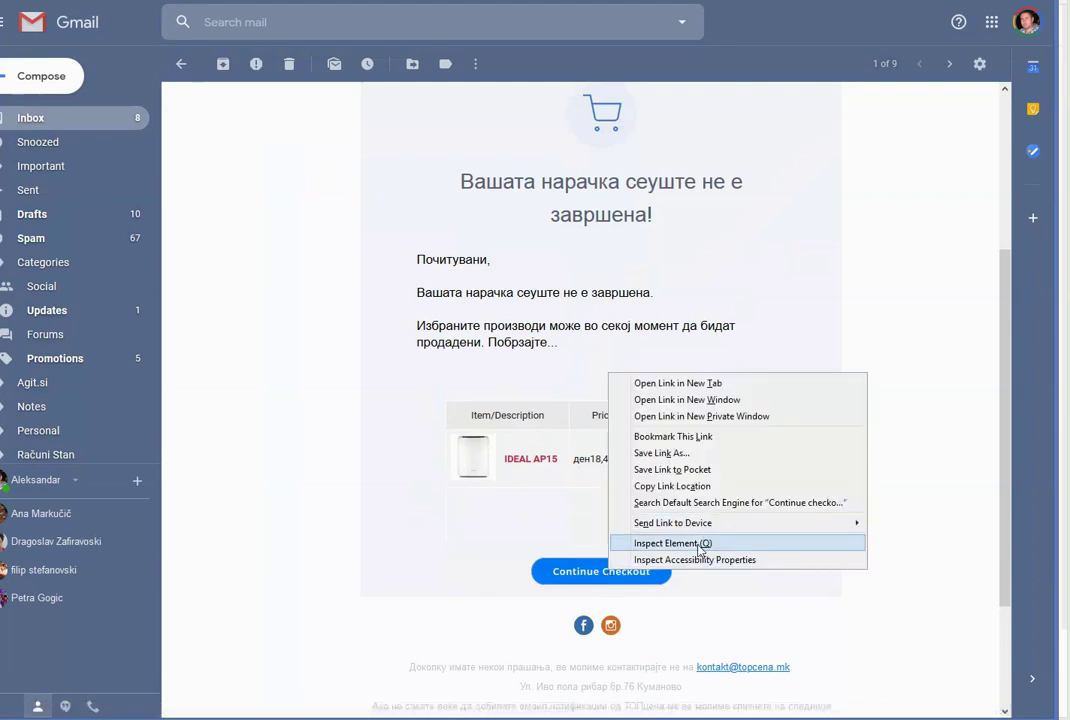
click(696, 487)
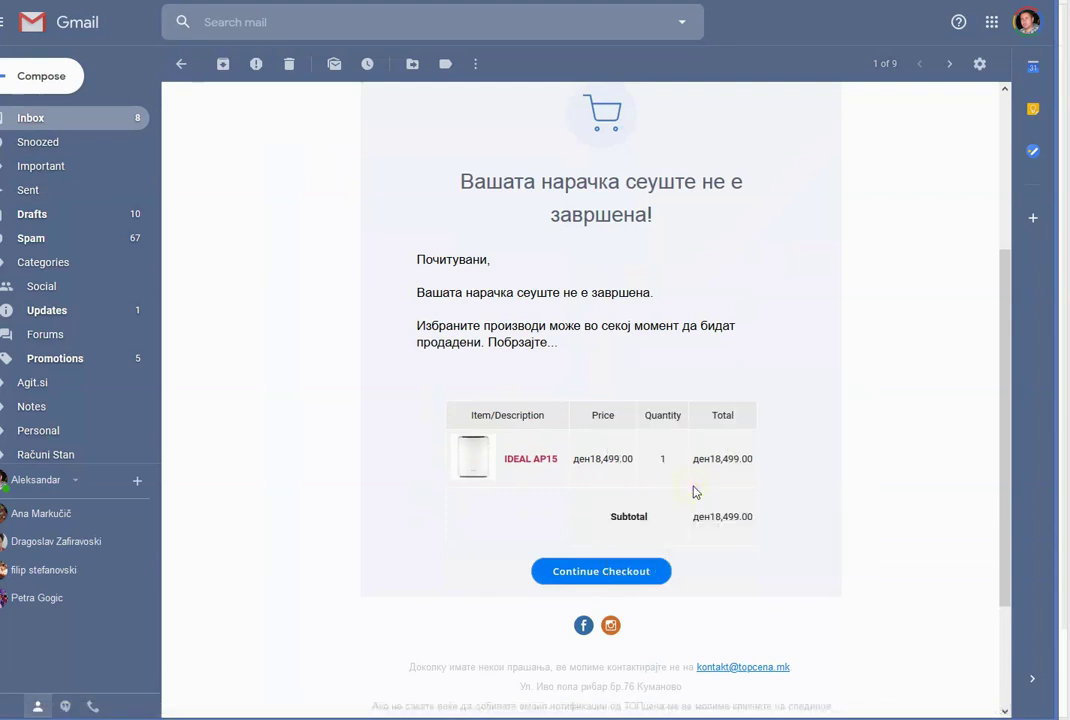
mouse_move(30, 719)
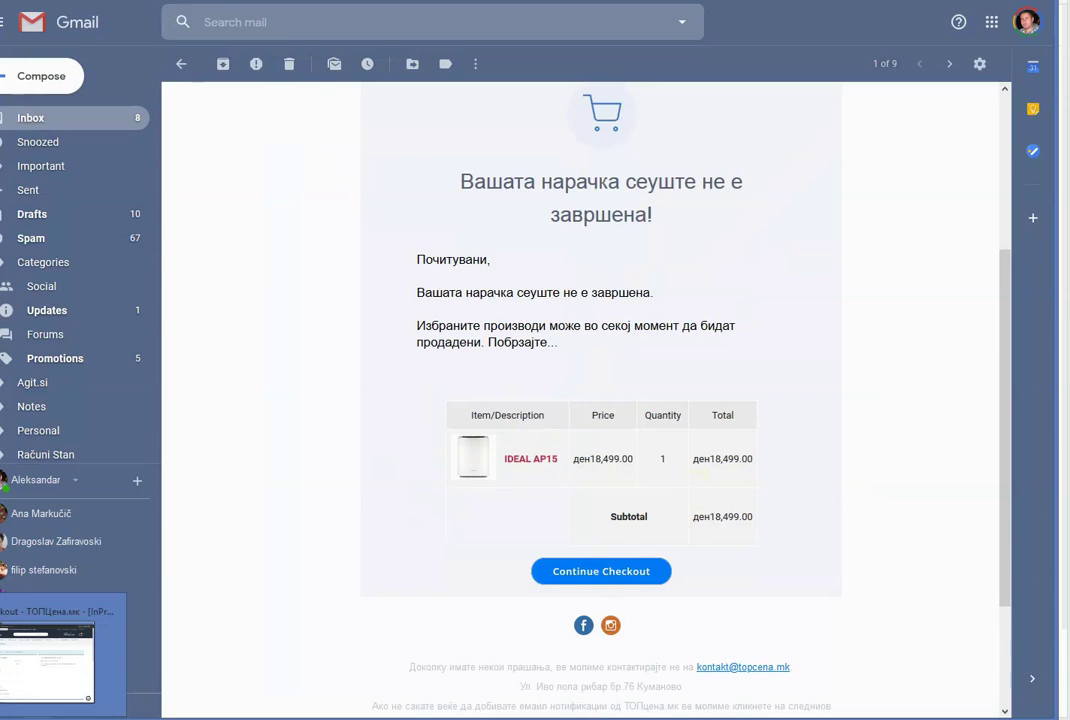
click(55, 650)
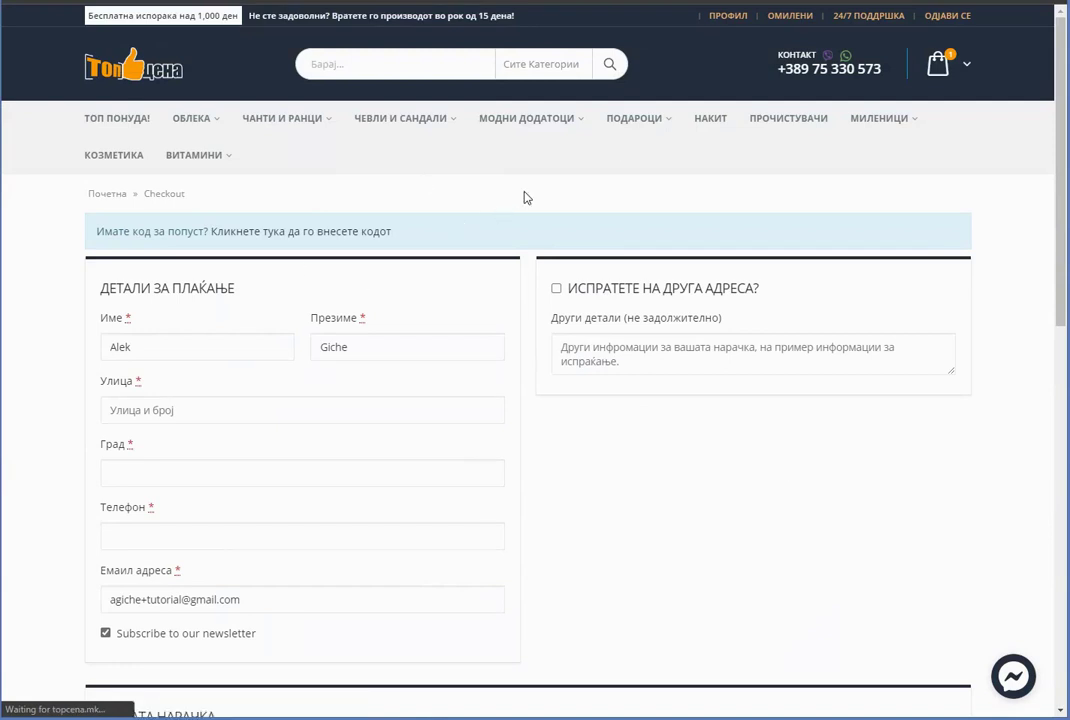
Fill in the street address, city and phone number in the checkout's billing details.
scroll(197, 286, down, 2)
scroll(277, 430, up, 1)
click(201, 303)
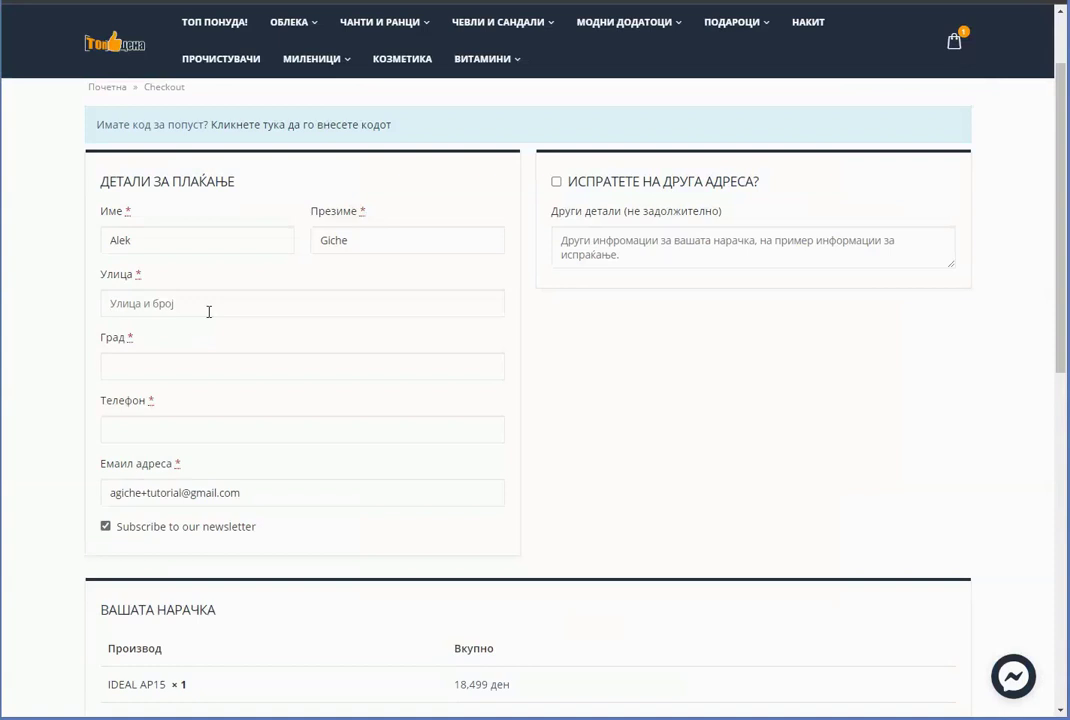
text(Street Name)
key(Tab)
text(City)
key(Tab)
text(123-123-123)
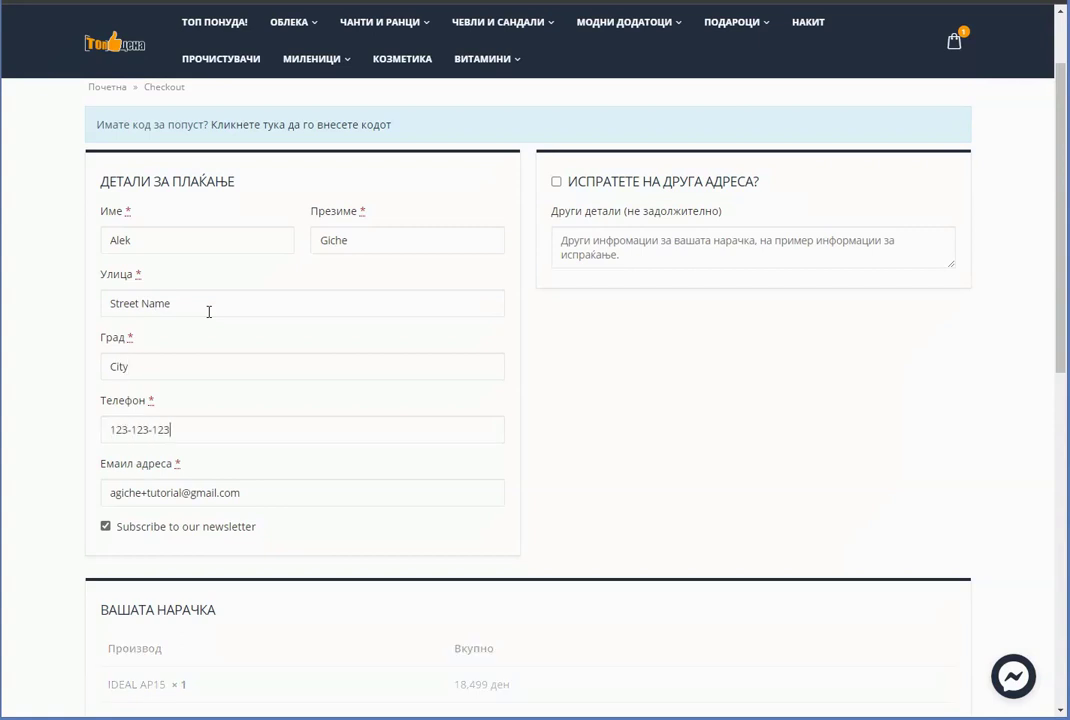
Keep Subscribe to our newsletter ticked and place the order for the IDEAL AP15.
drag(262, 526, 119, 528)
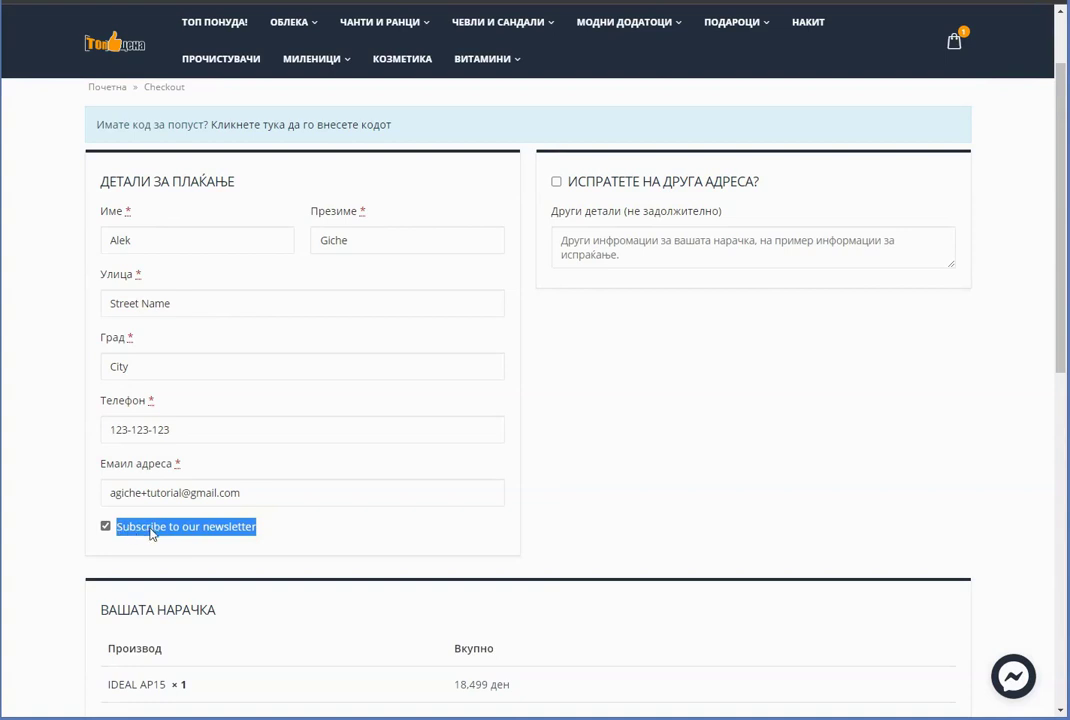
scroll(277, 534, down, 1)
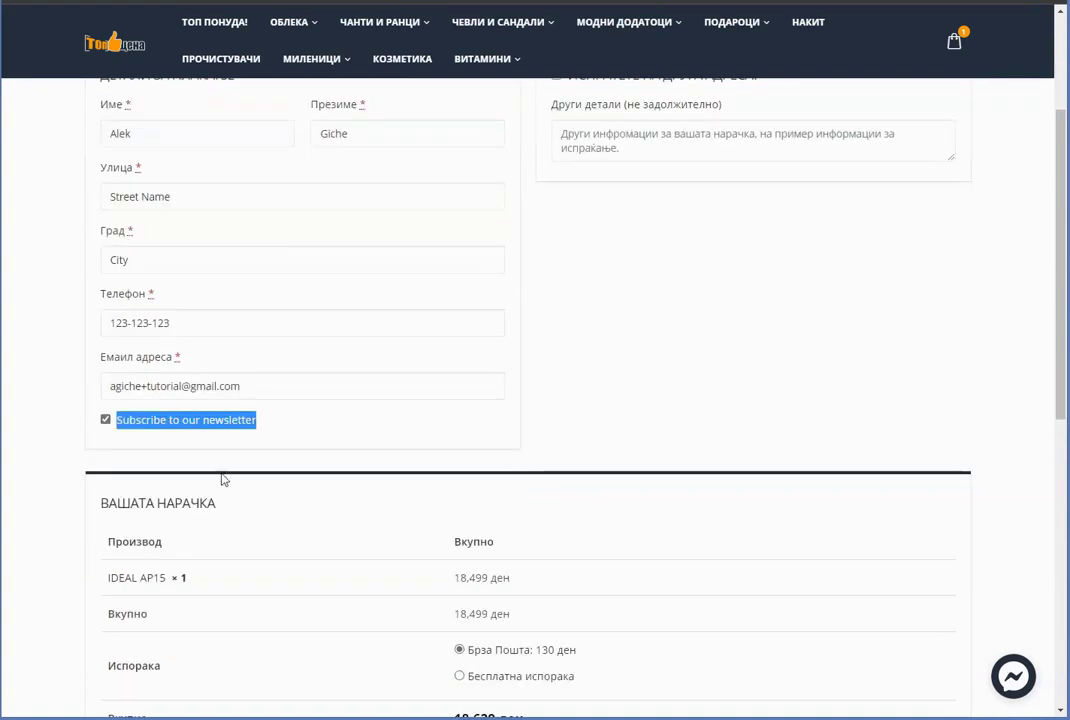
click(106, 424)
click(106, 421)
scroll(251, 557, down, 3)
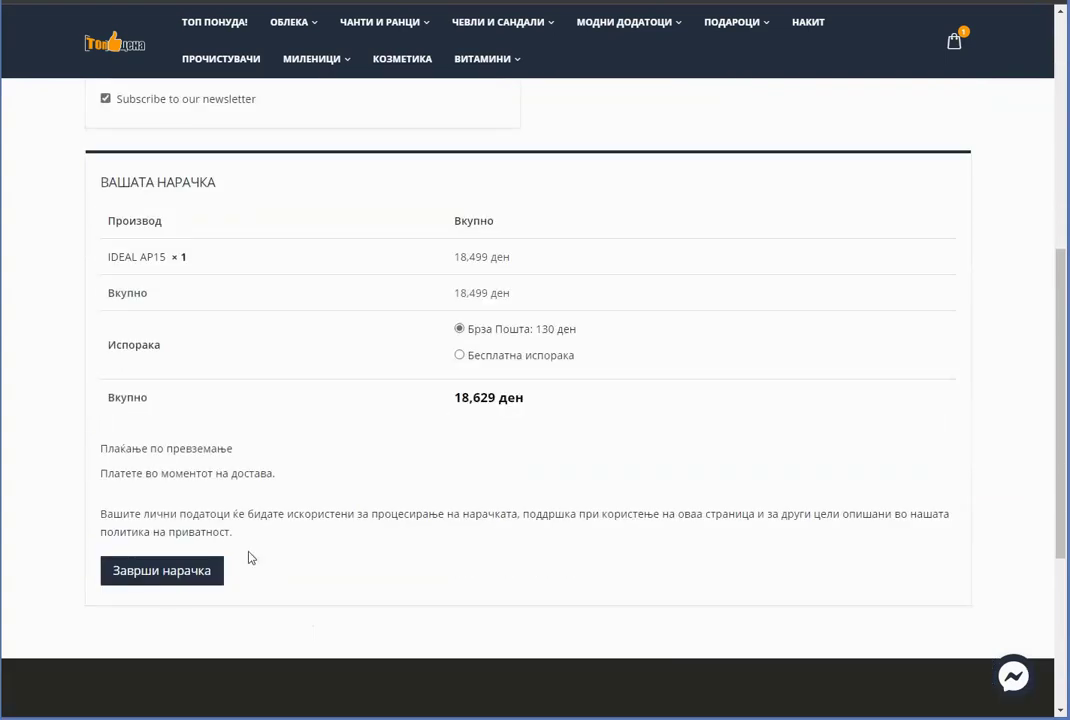
click(157, 574)
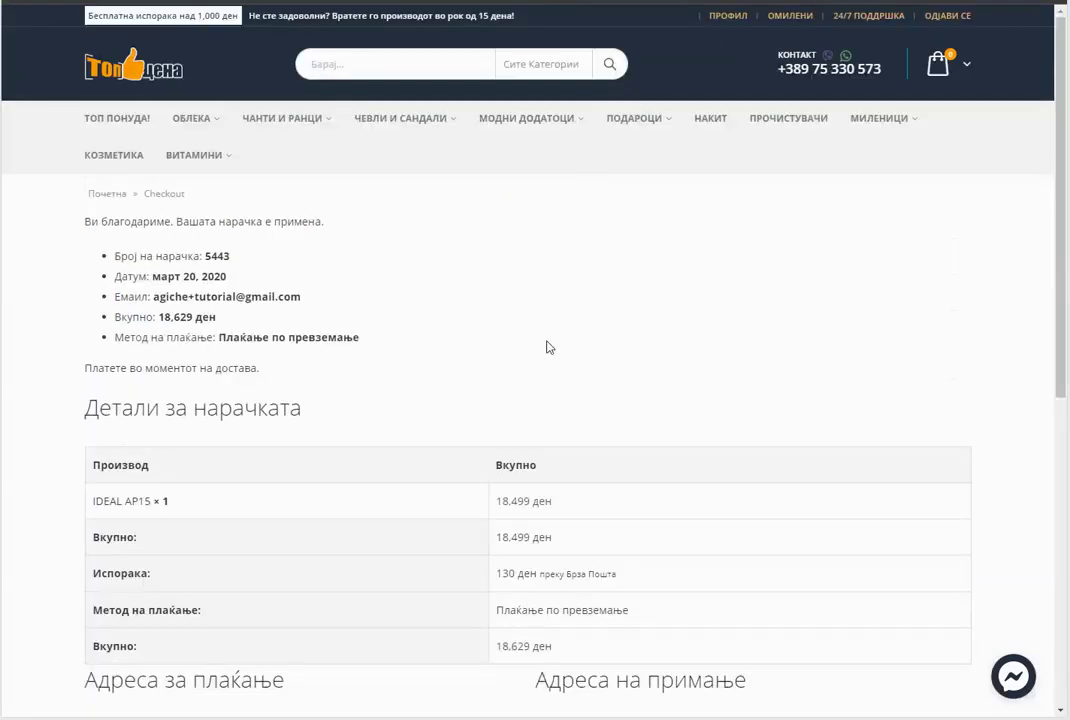
click(546, 342)
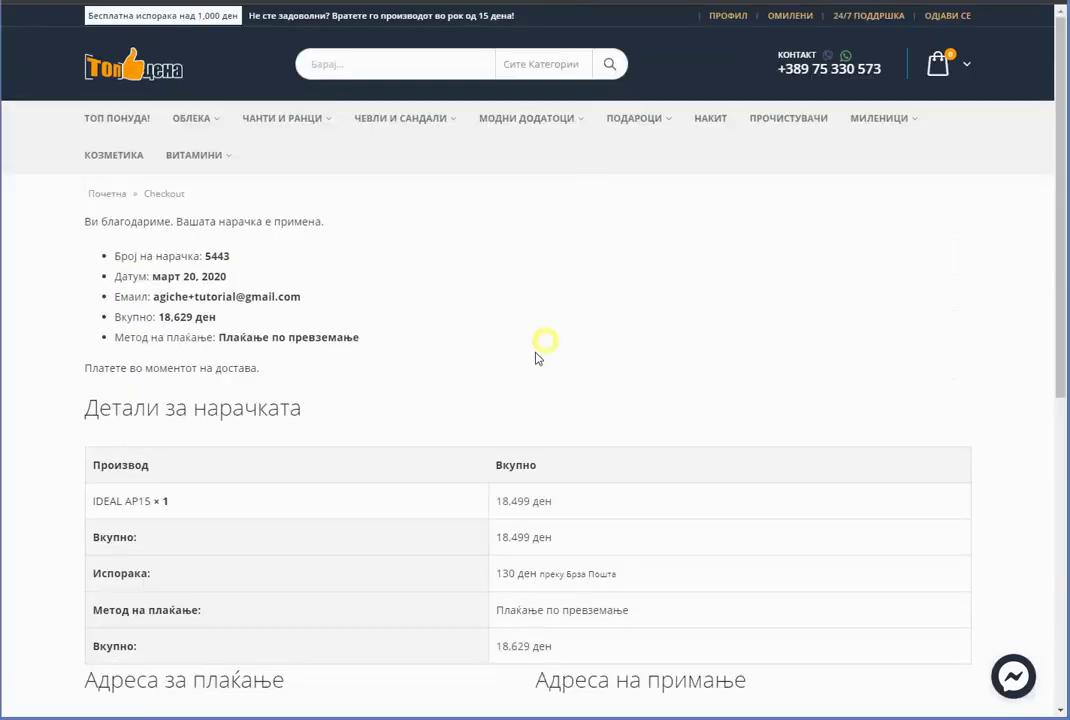
Switch to the store's WordPress admin and open the WooCommerce orders list to check the new order.
mouse_move(20, 718)
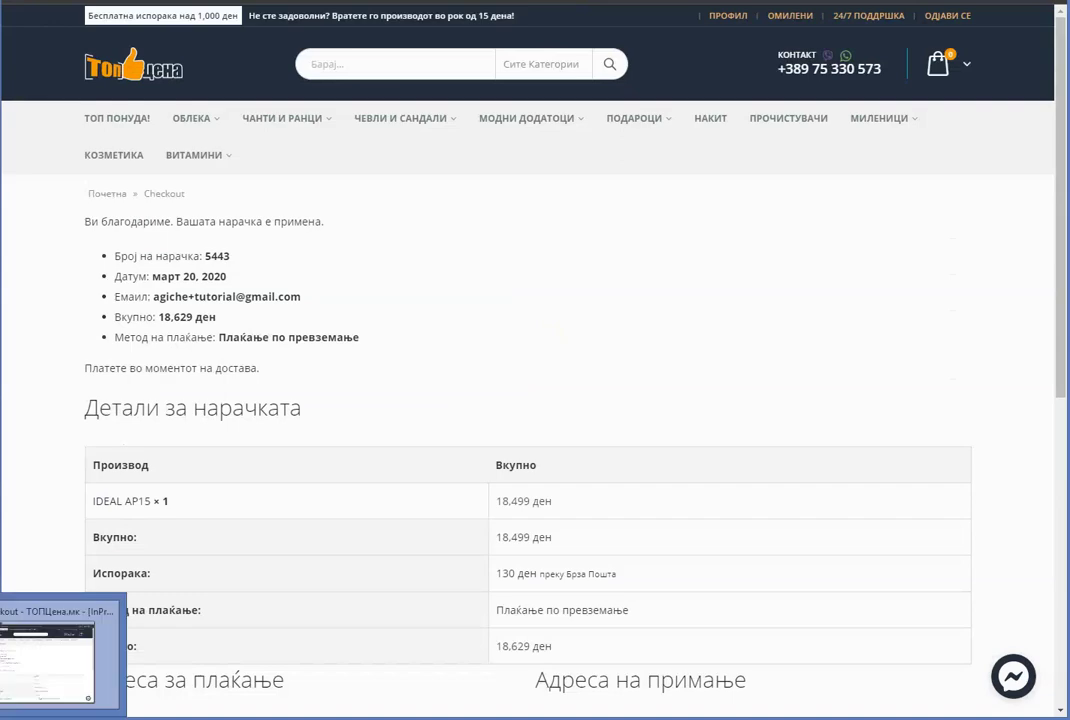
click(25, 670)
click(60, 2)
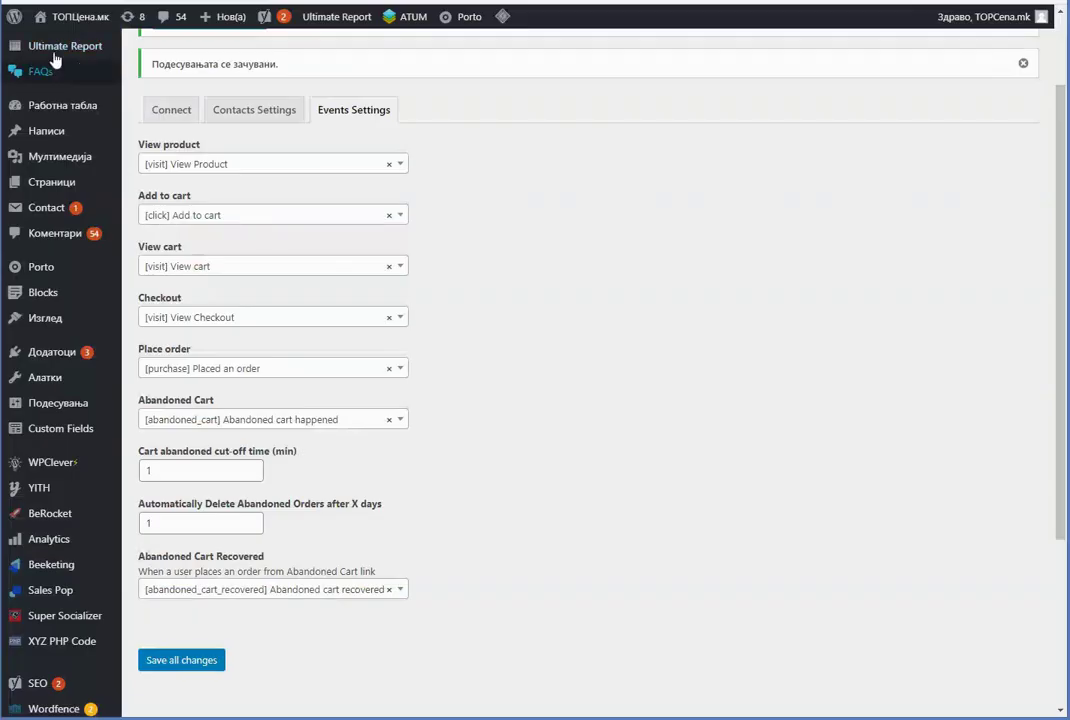
scroll(80, 95, up, 2)
mouse_move(72, 55)
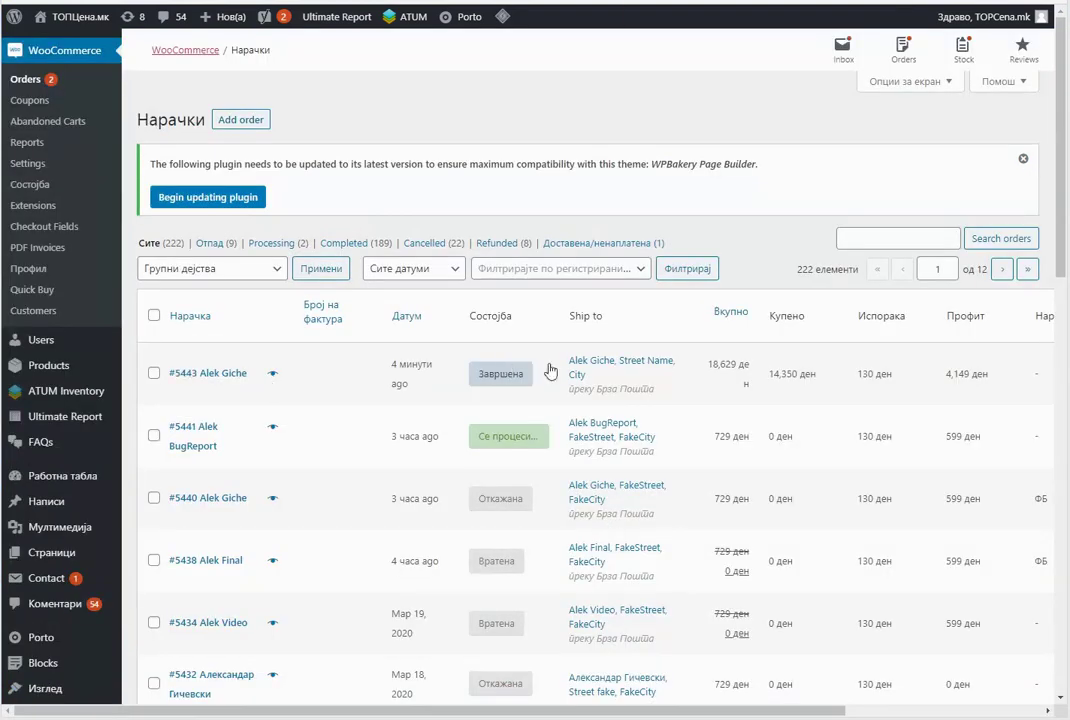
Return to the new customer's contact in Platform.ly, check its activity log, and reload it to examine the Money User Spent stat.
mouse_move(30, 717)
key(alt+Tab)
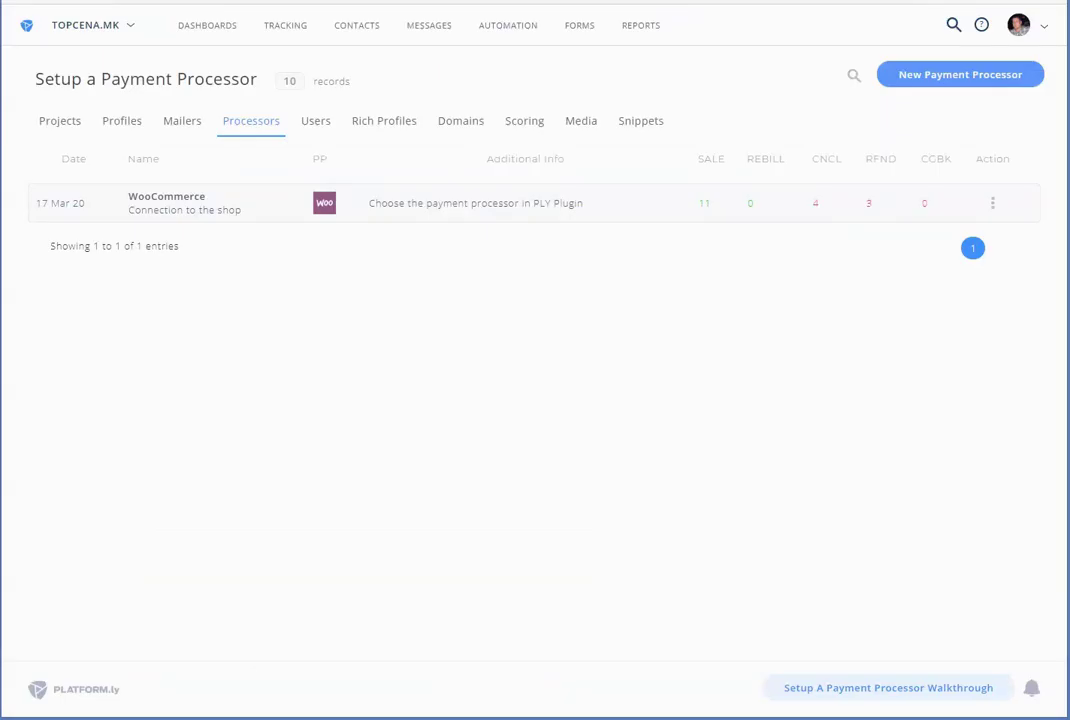
key(ctrl+Tab)
key(ctrl+Tab)
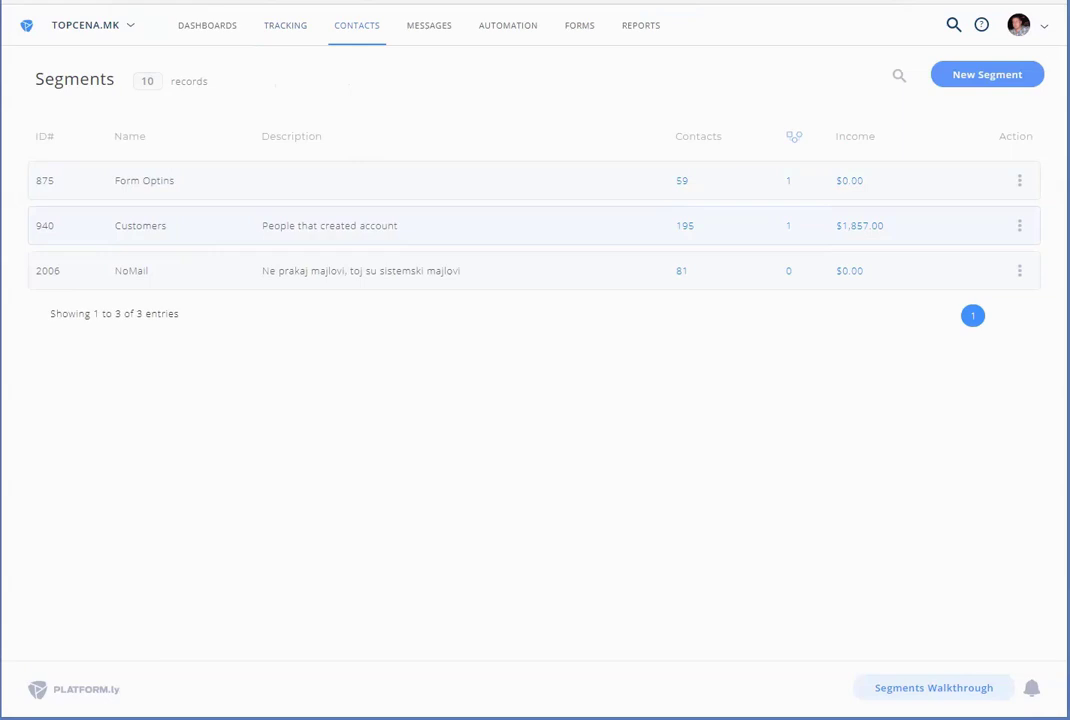
key(ctrl+Tab)
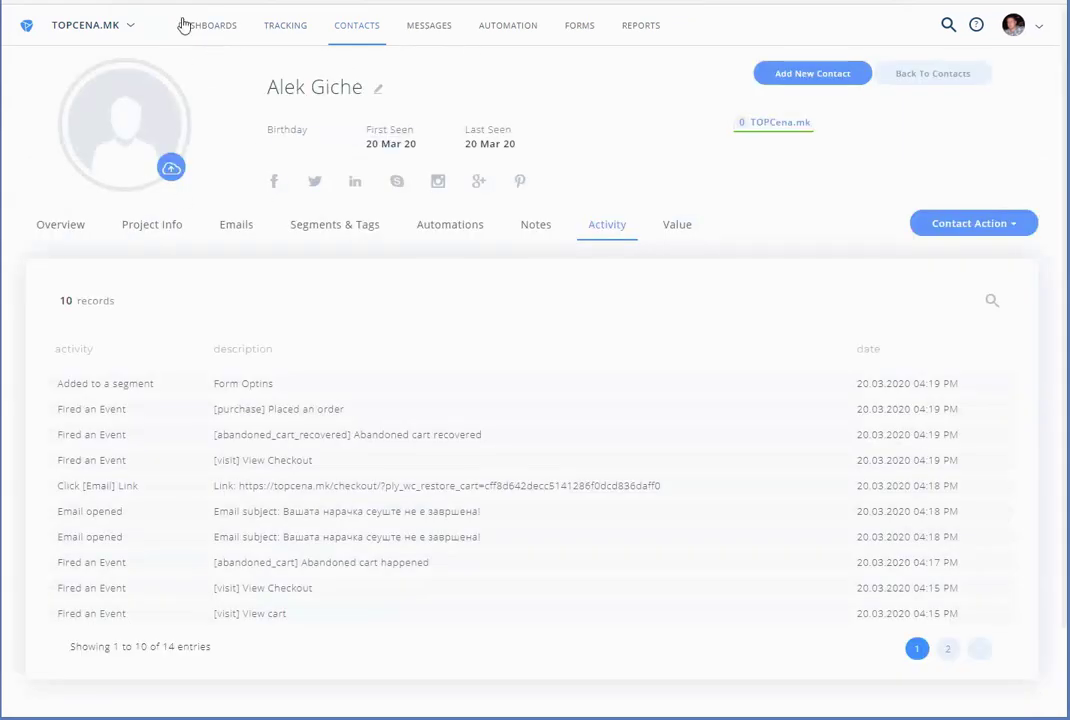
key(F5)
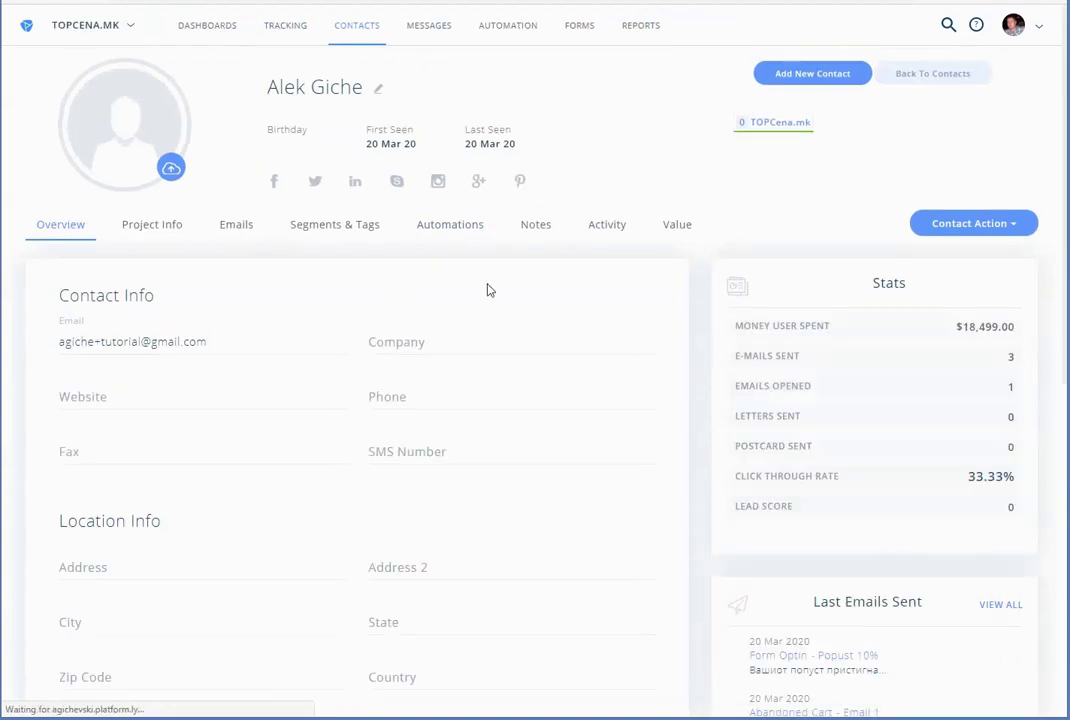
drag(750, 323, 829, 325)
click(814, 325)
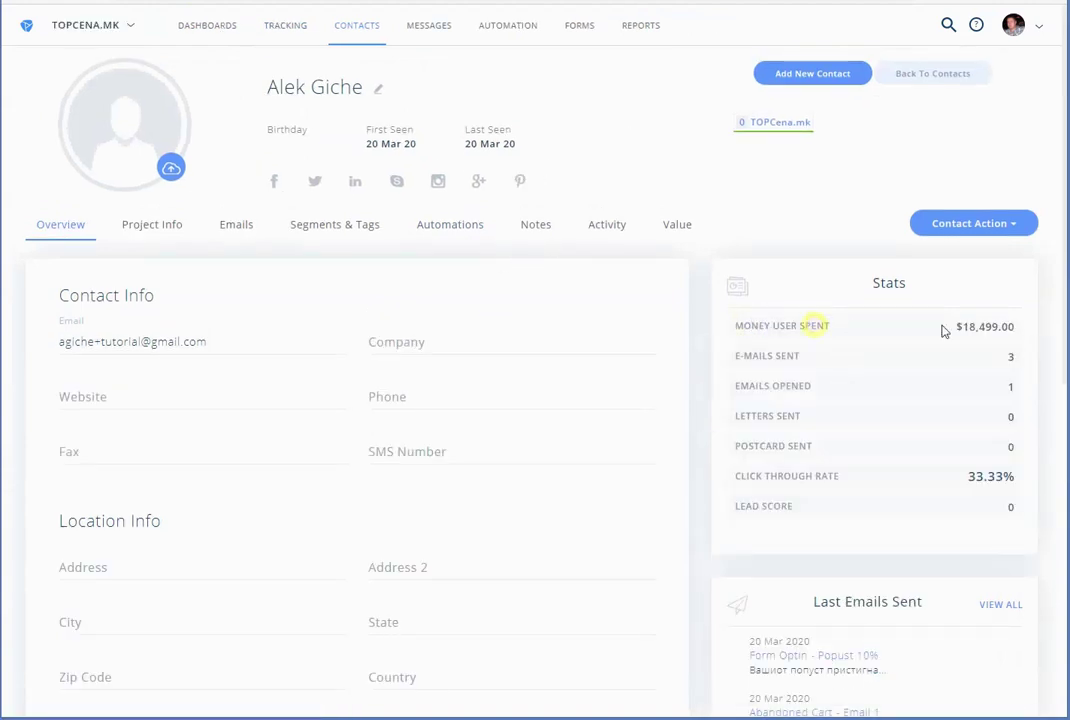
Review the contact's overview, including the Stats, Last Emails Sent and Last Purchases sections.
scroll(812, 399, down, 1)
scroll(814, 461, up, 1)
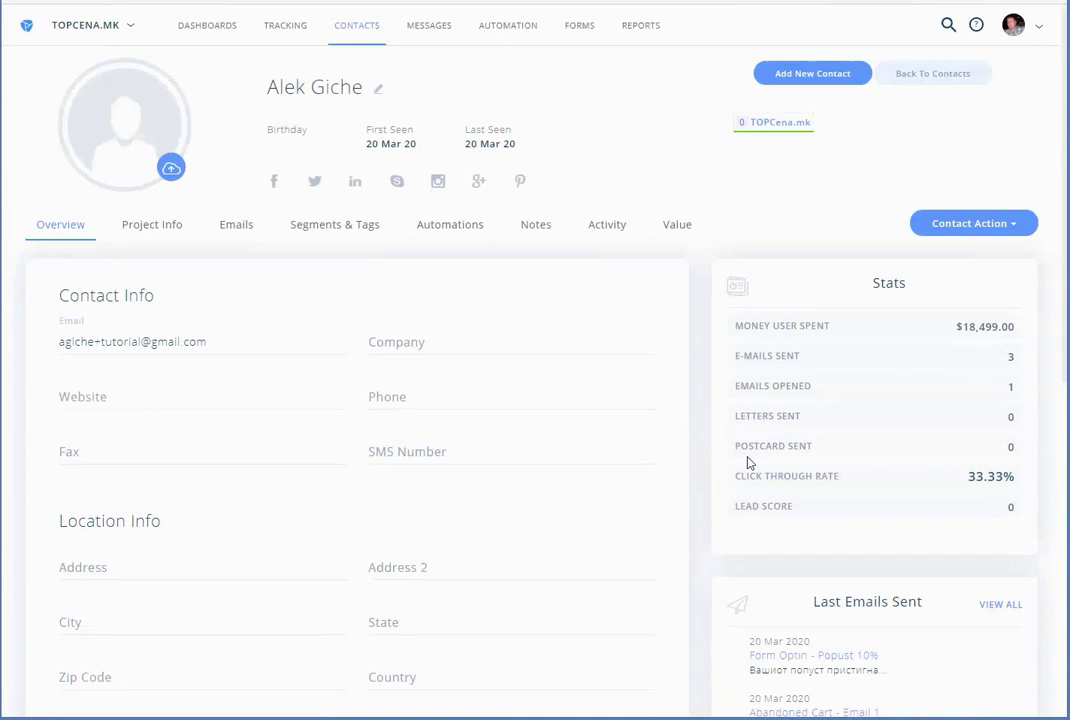
scroll(858, 446, down, 1)
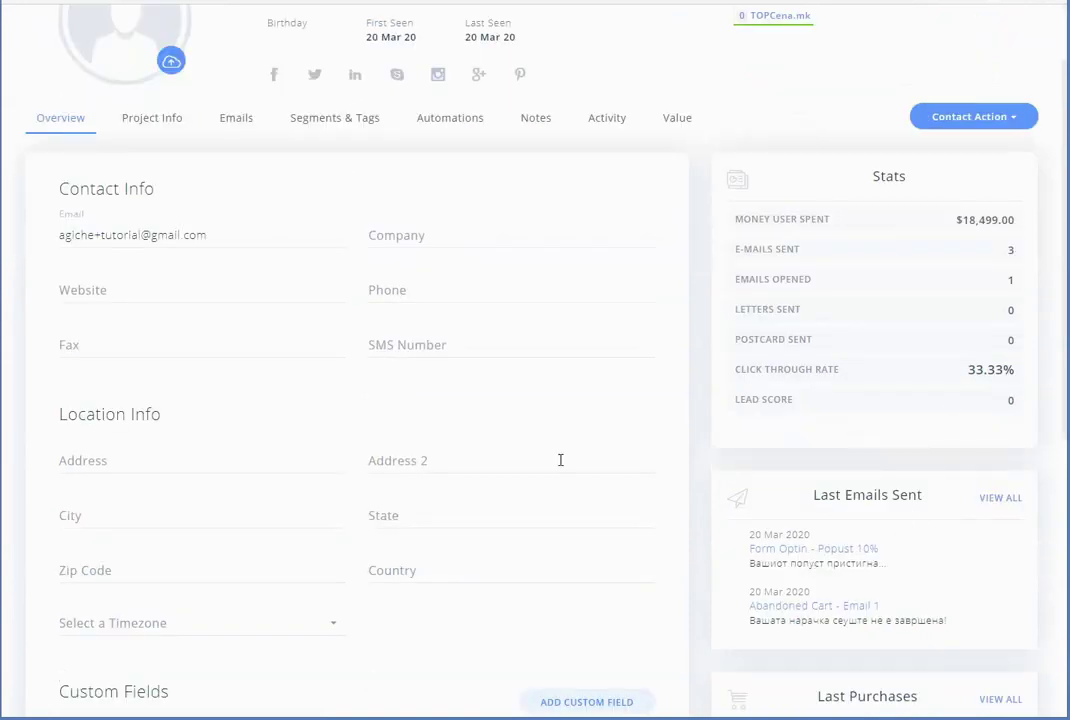
scroll(620, 476, down, 2)
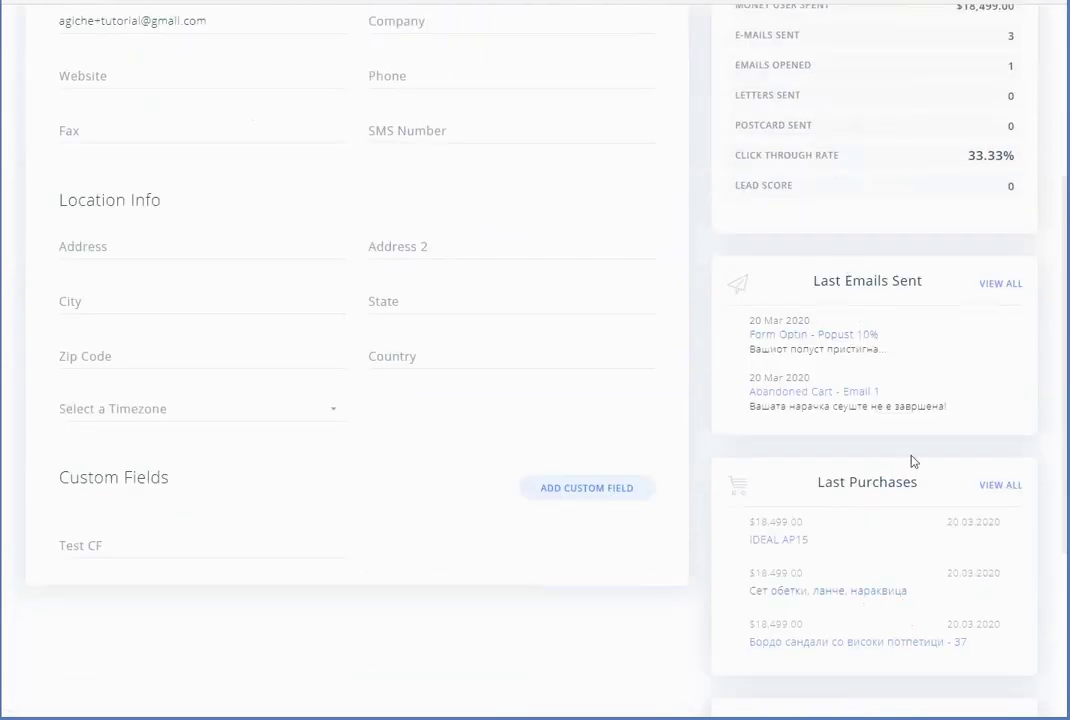
scroll(838, 372, up, 1)
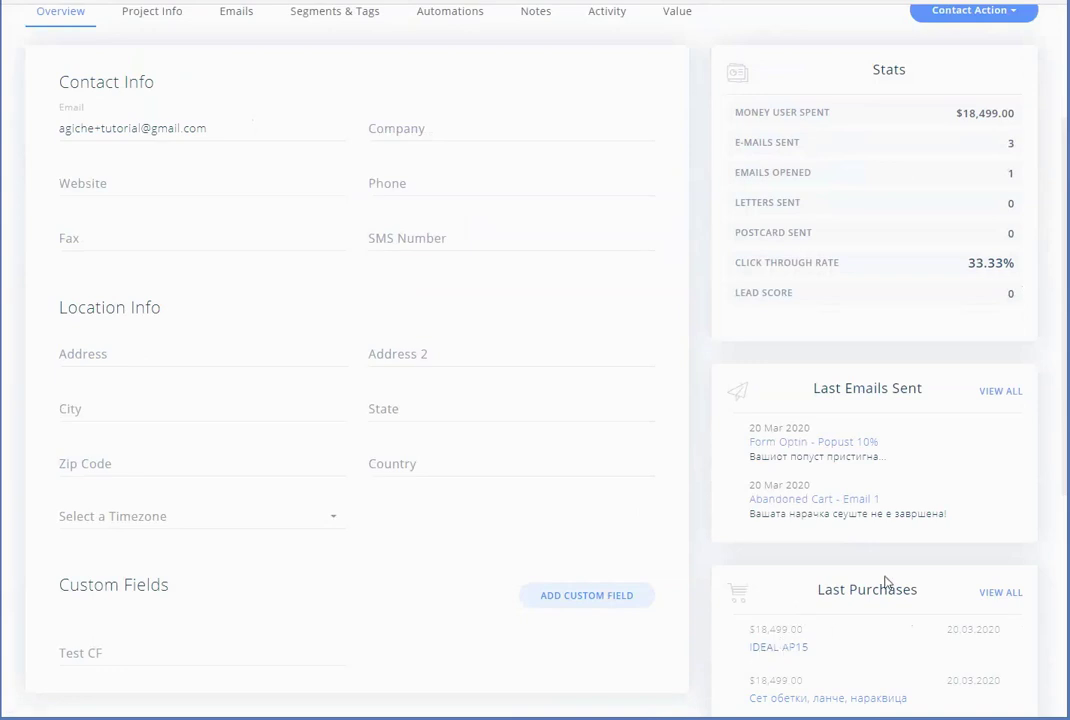
scroll(880, 540, up, 1)
drag(818, 494, 938, 499)
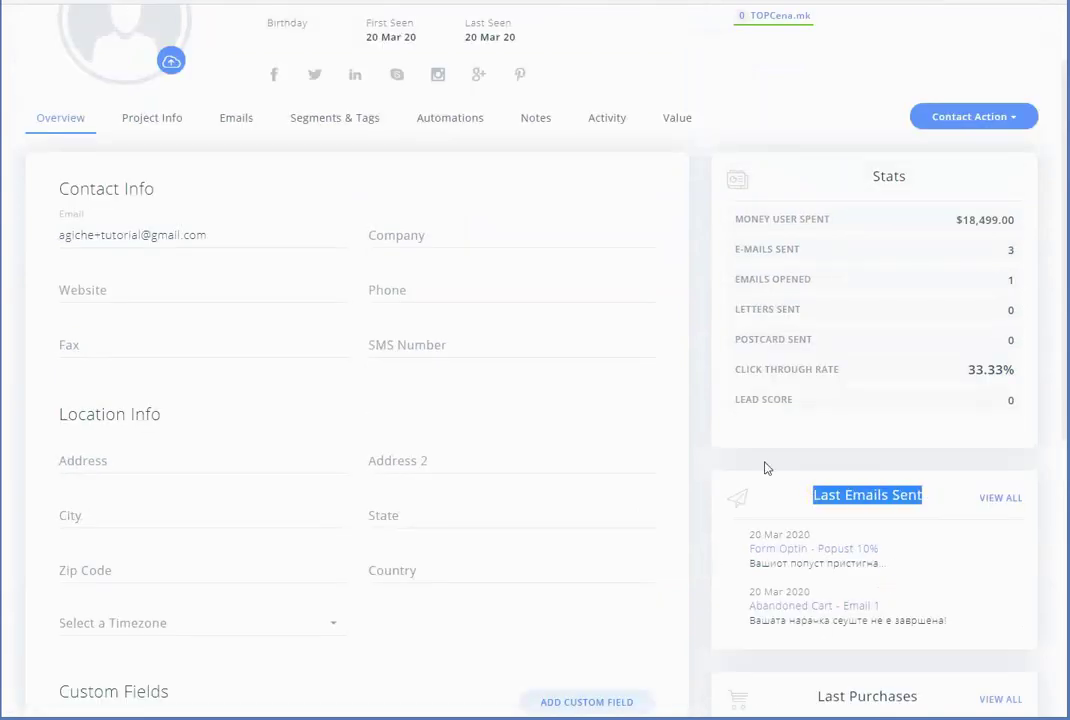
scroll(593, 405, up, 1)
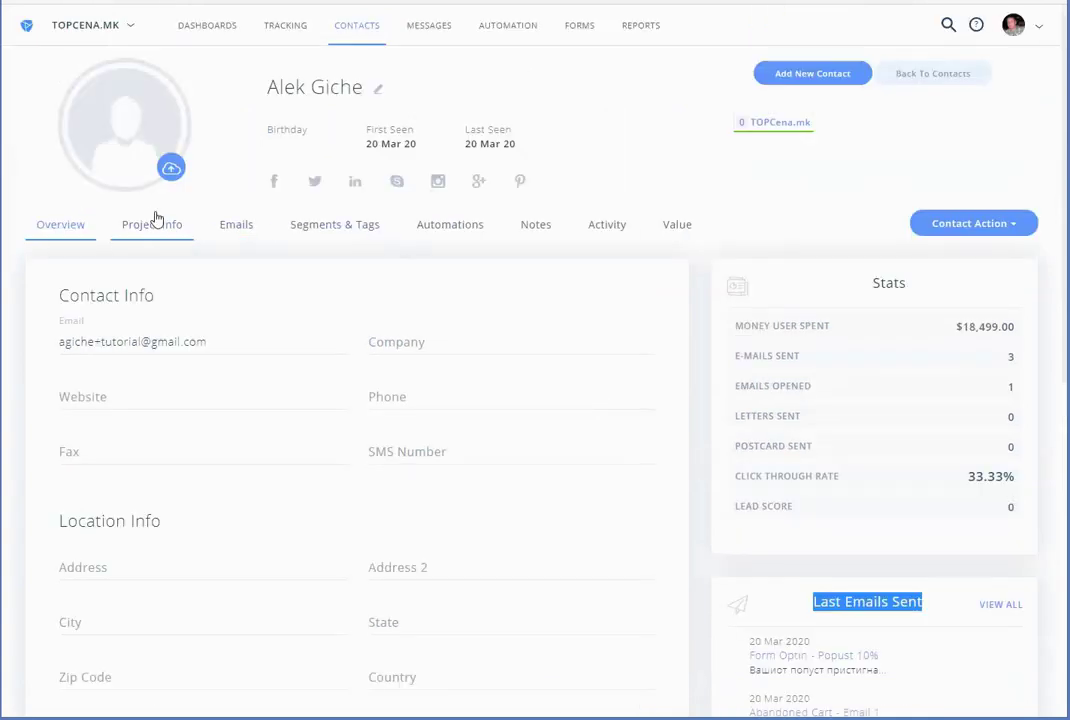
Check the emails the contact received, along with the contact's assigned segments and tags.
click(234, 226)
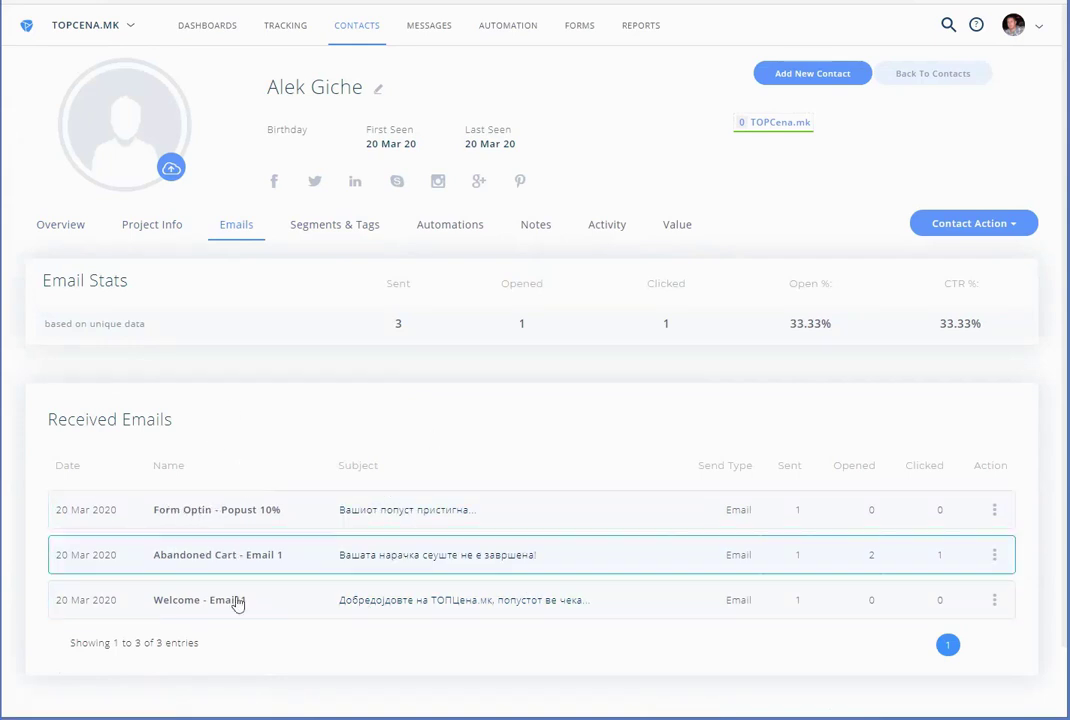
click(338, 222)
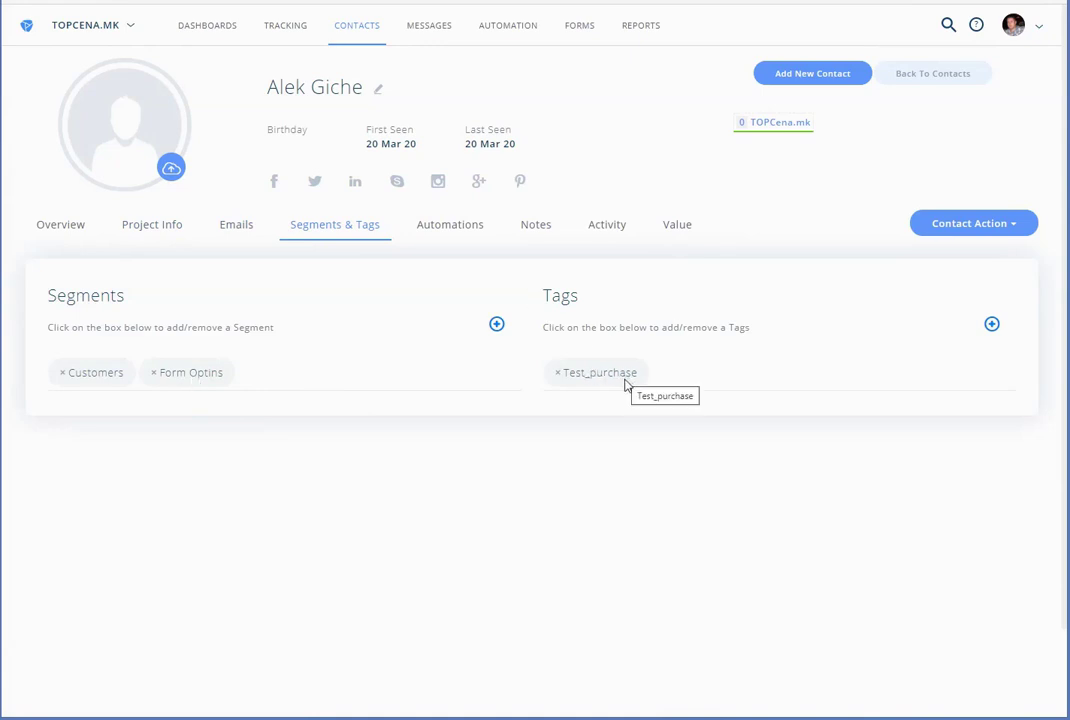
Open the contact's activity log and examine the earliest entries on its second page, including the Customers segment entry.
click(617, 230)
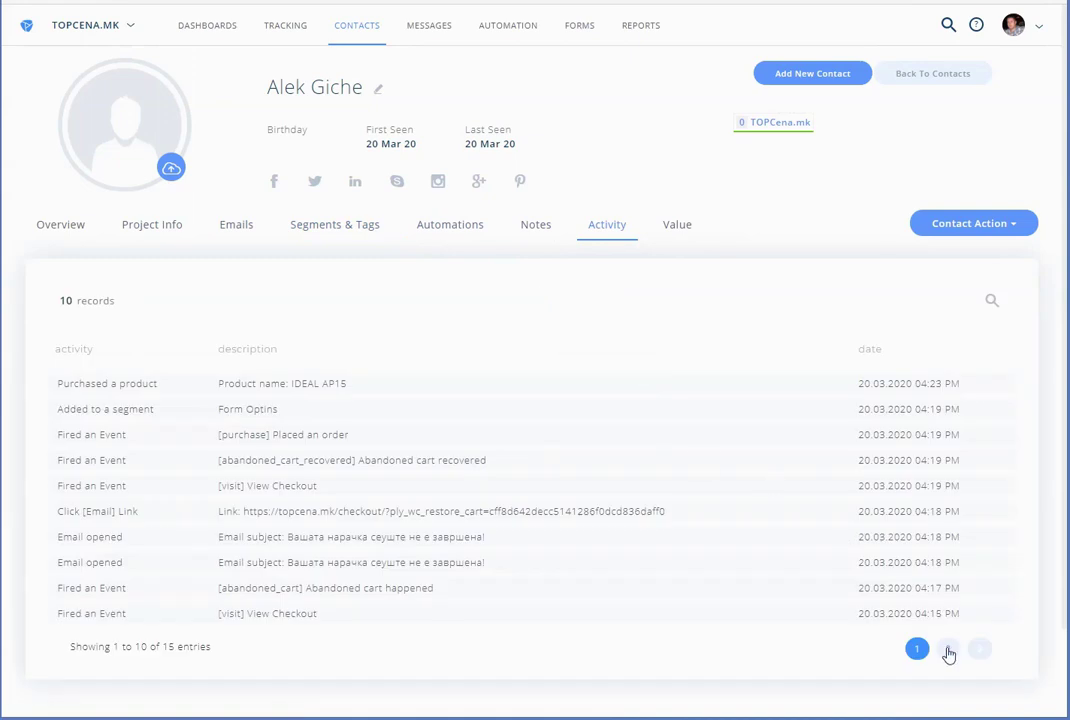
click(948, 650)
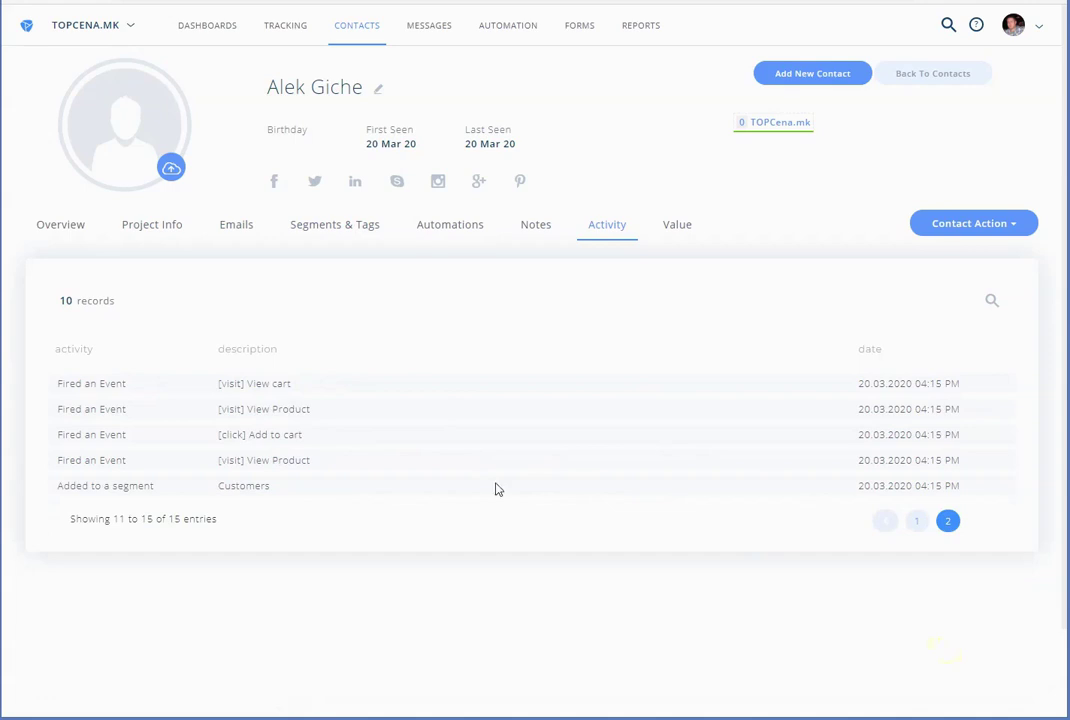
drag(231, 488, 328, 494)
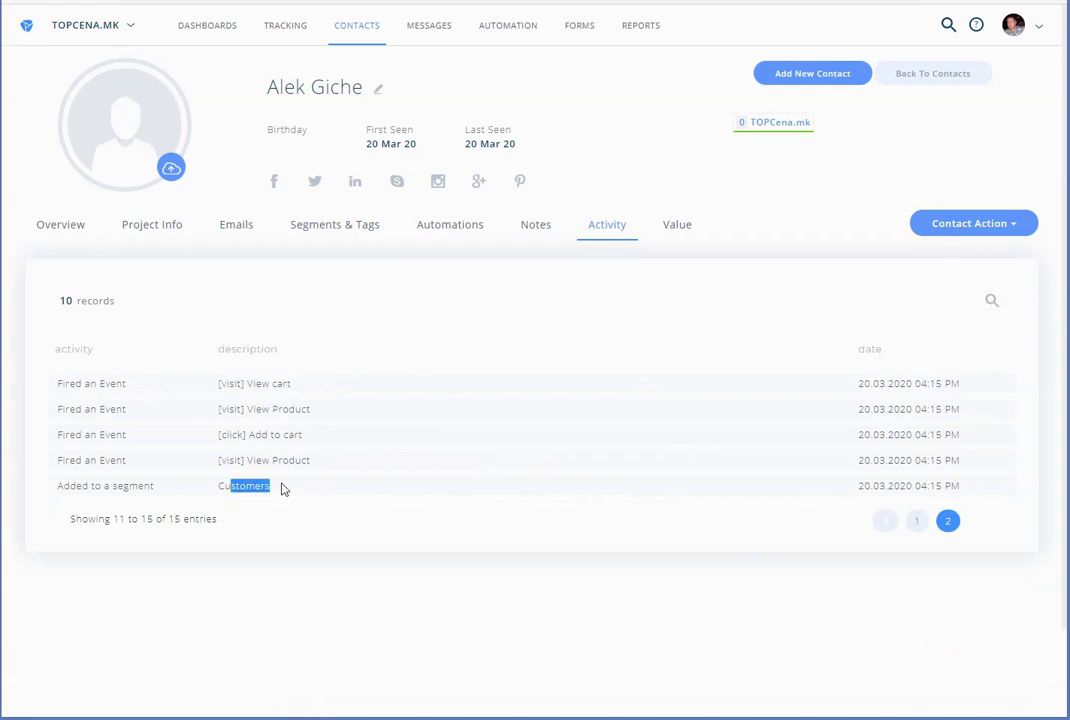
click(283, 488)
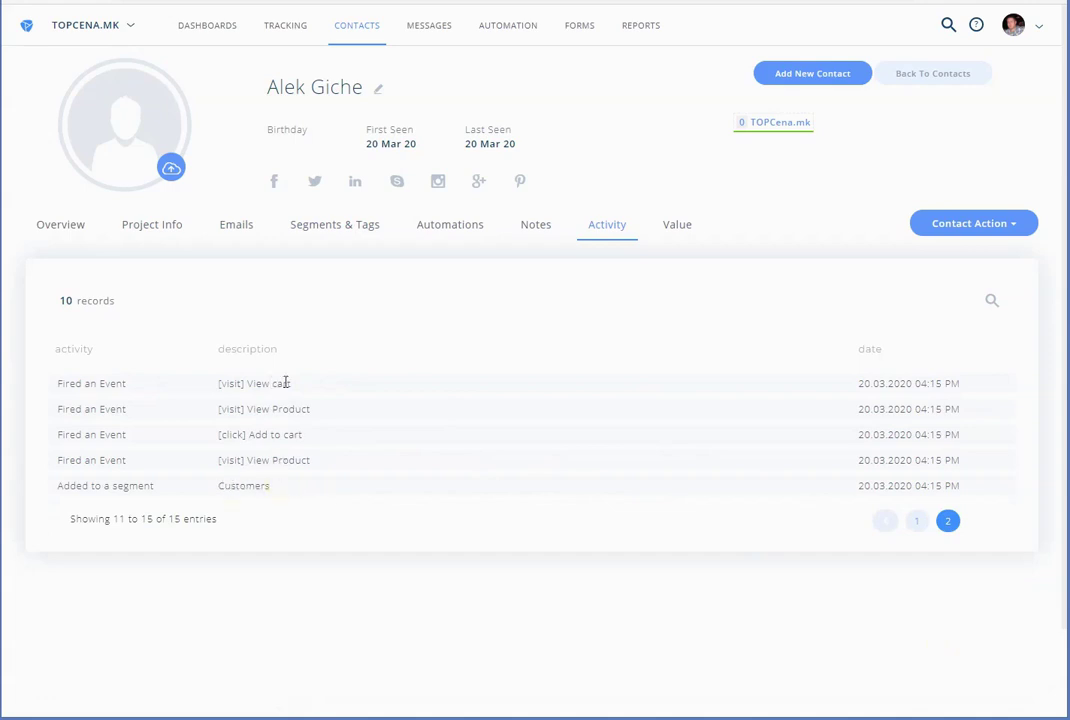
Go back to the activity log's first page and trace the entries from the opened abandoned cart email to the product purchase.
click(916, 520)
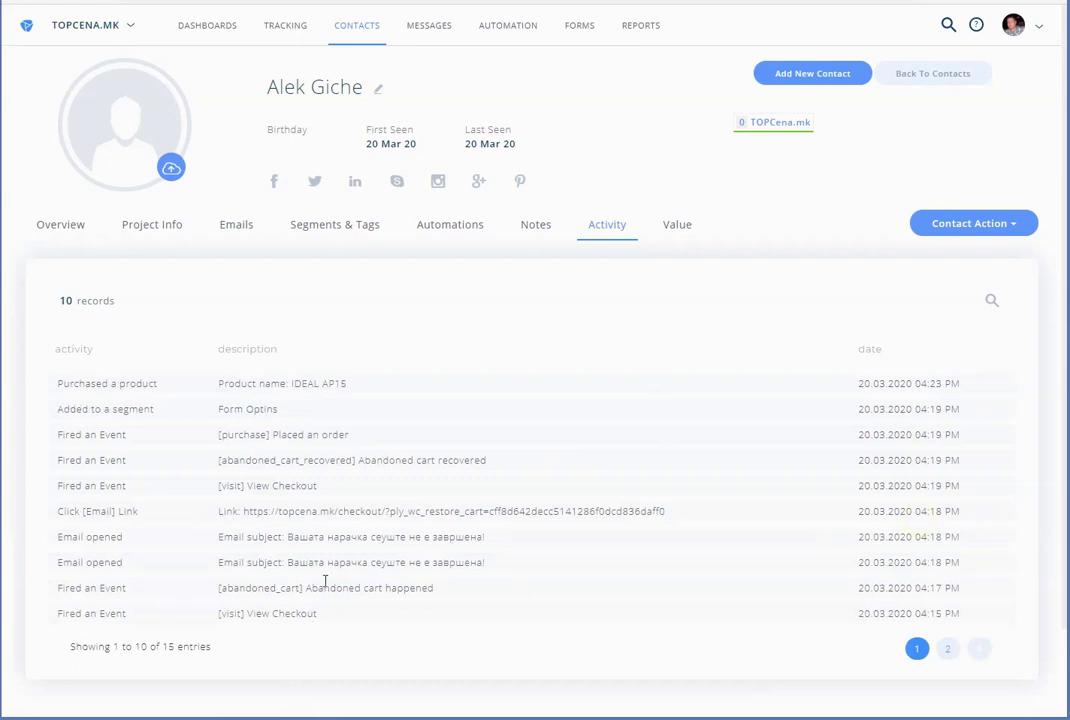
mouse_move(433, 563)
mouse_down()
mouse_move(289, 540)
mouse_move(444, 542)
mouse_up()
click(443, 544)
drag(247, 509, 454, 511)
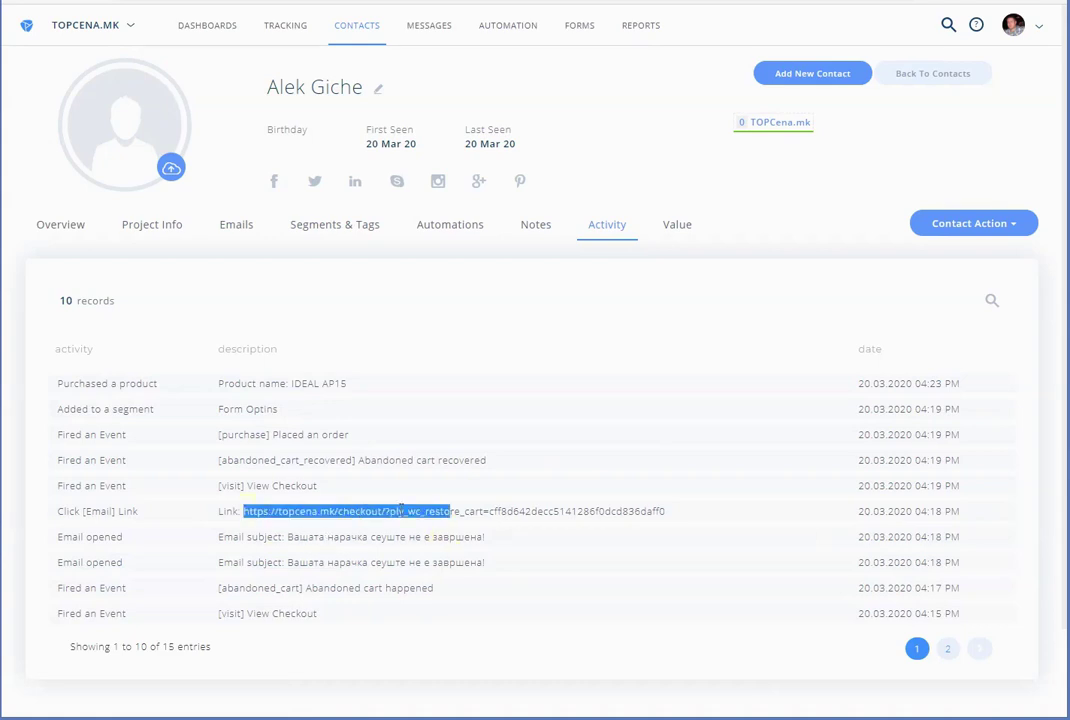
drag(246, 486, 336, 489)
drag(250, 459, 452, 461)
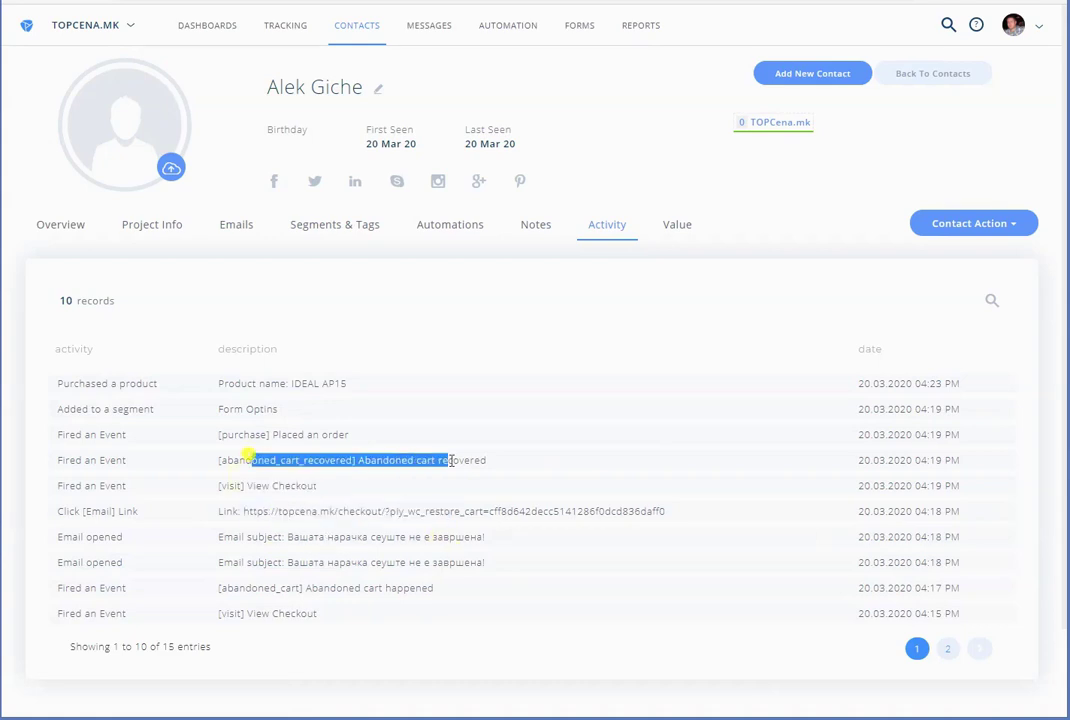
drag(238, 434, 341, 434)
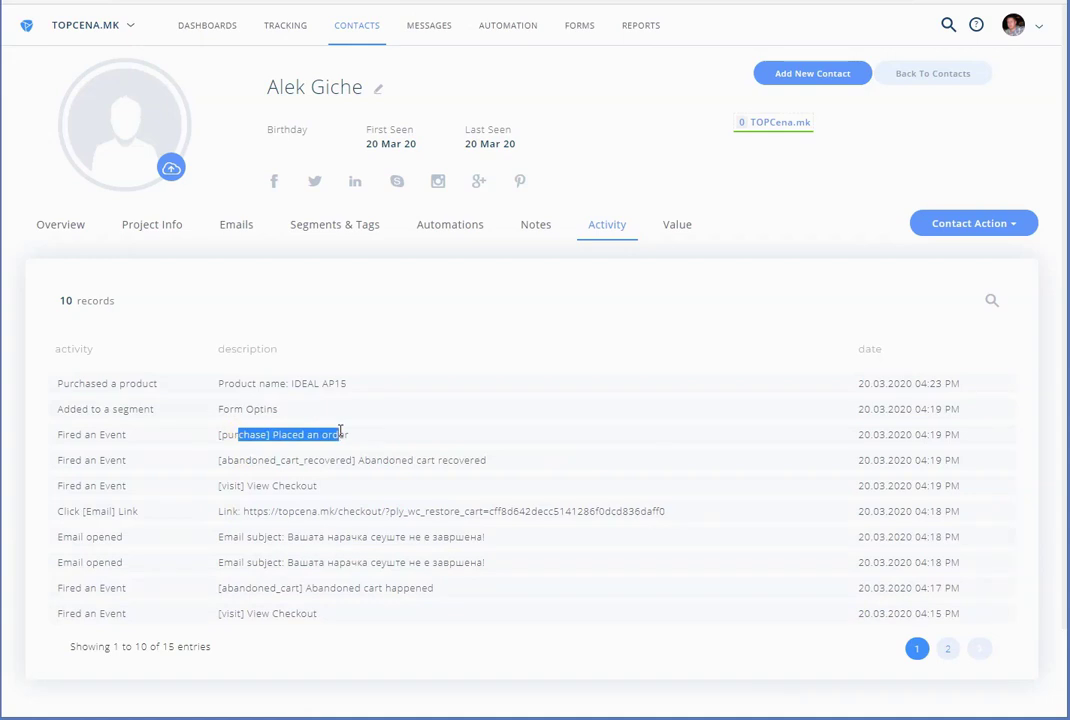
drag(230, 409, 288, 414)
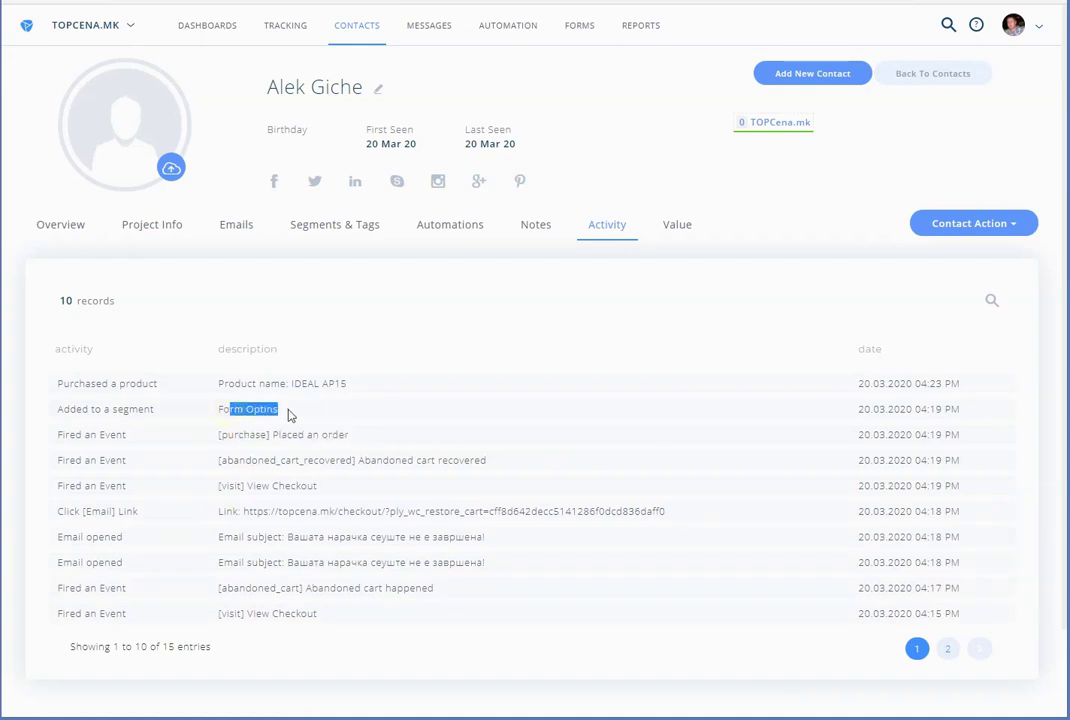
drag(94, 383, 912, 385)
click(924, 390)
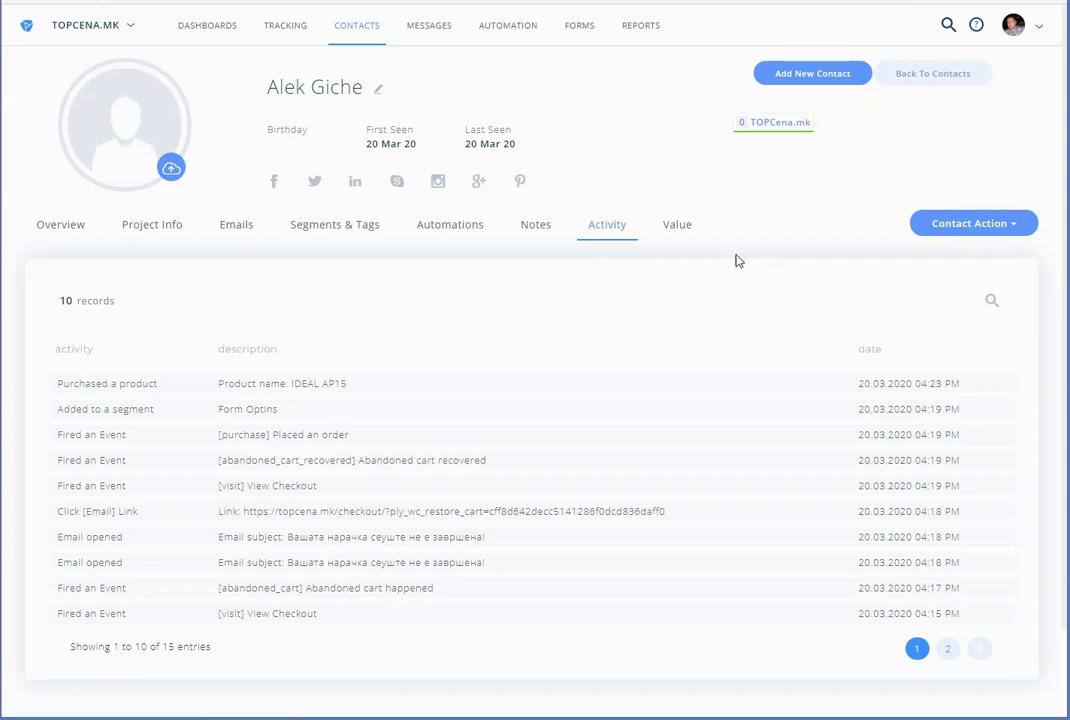
Examine the contact's value figures by period, along with the transactions, products and events.
click(682, 233)
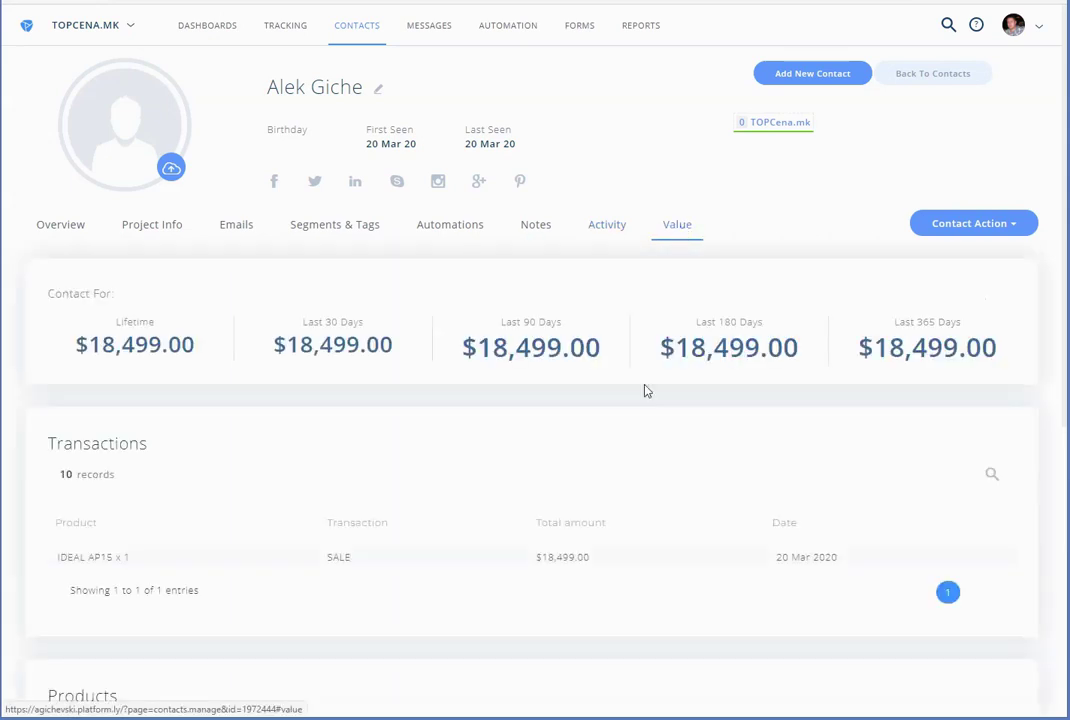
scroll(334, 509, down, 3)
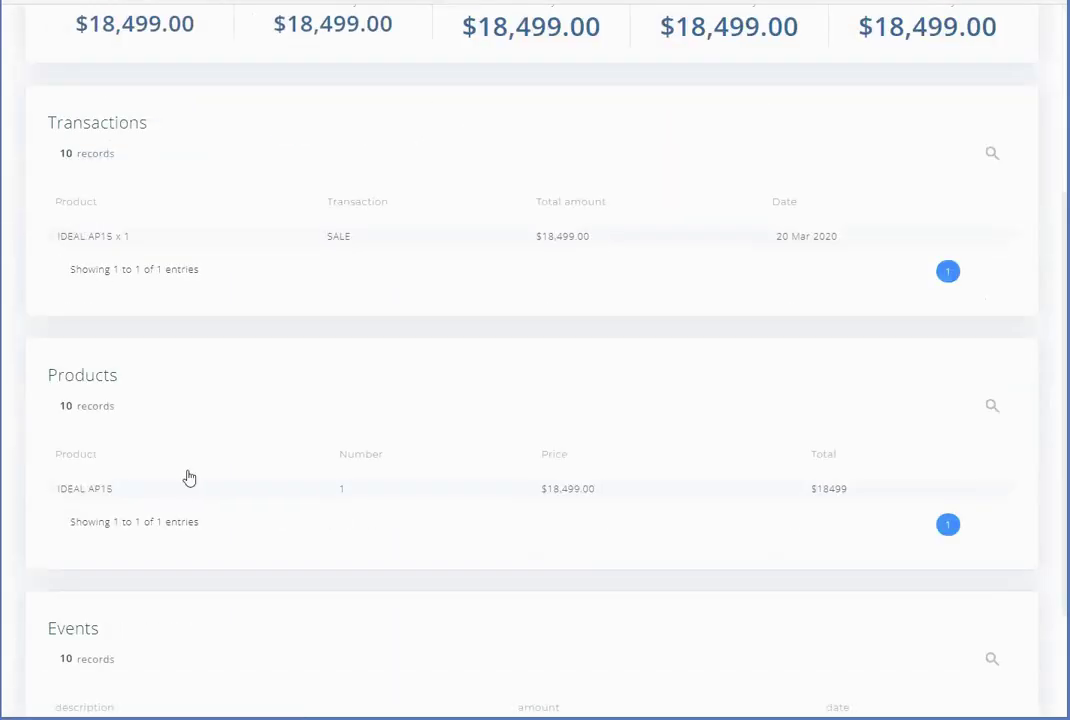
scroll(187, 476, down, 2)
scroll(190, 475, up, 5)
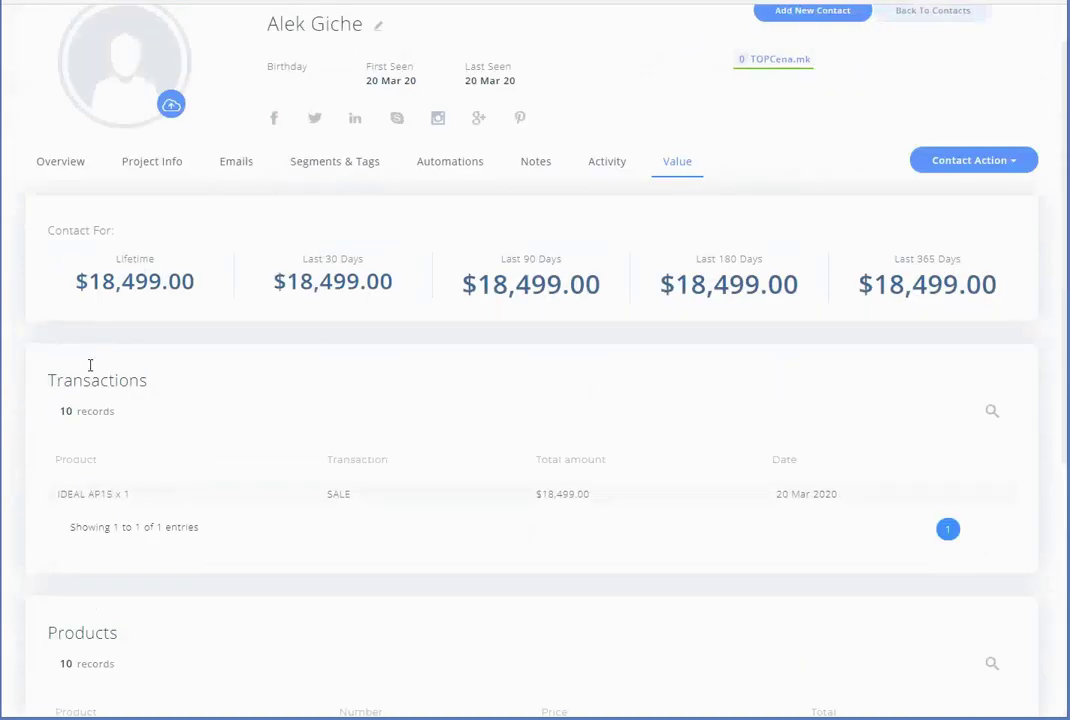
scroll(160, 470, down, 1)
scroll(186, 340, up, 2)
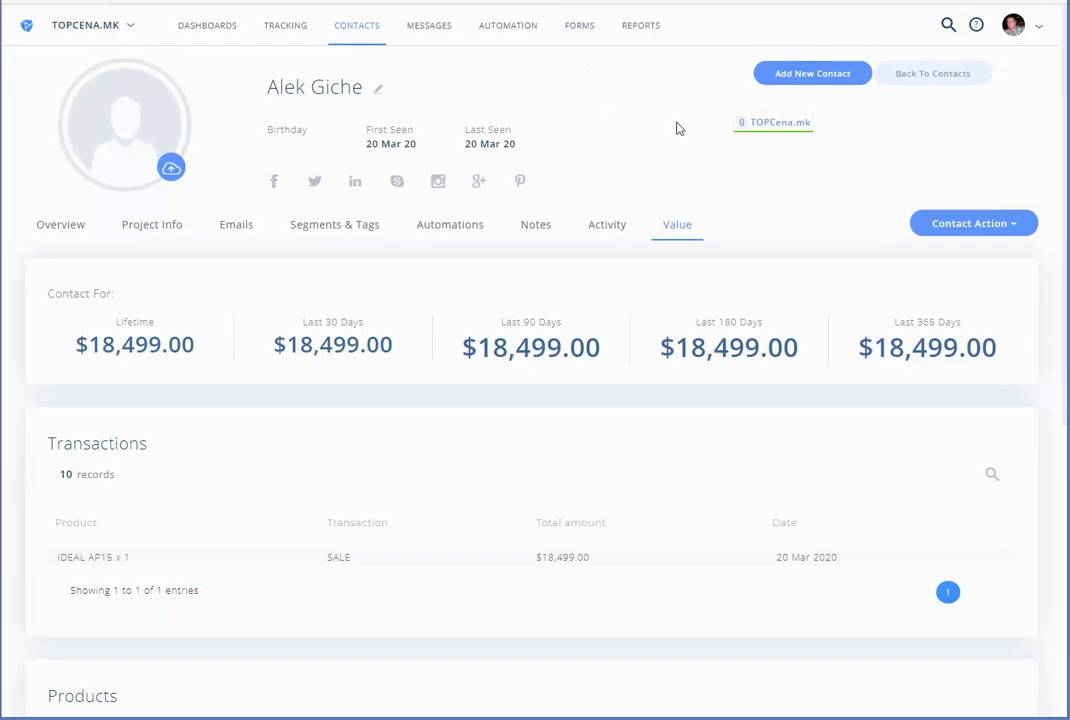
Open the sales report and review its charts and the Live Stream list of WooCommerce transactions.
mouse_move(640, 20)
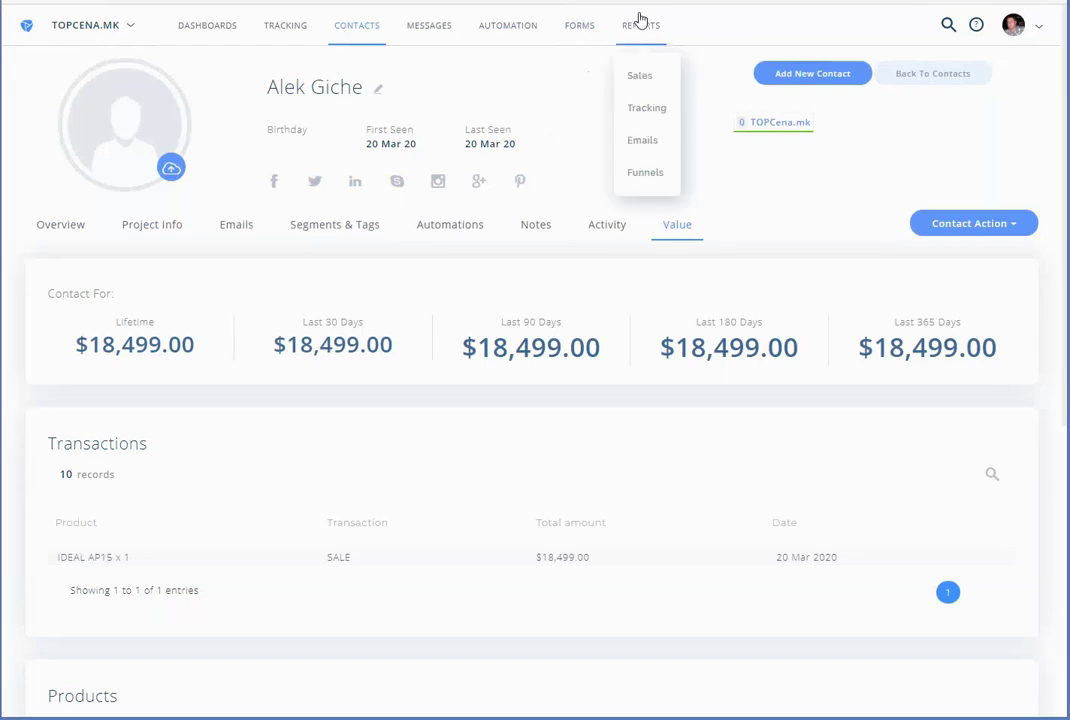
click(641, 77)
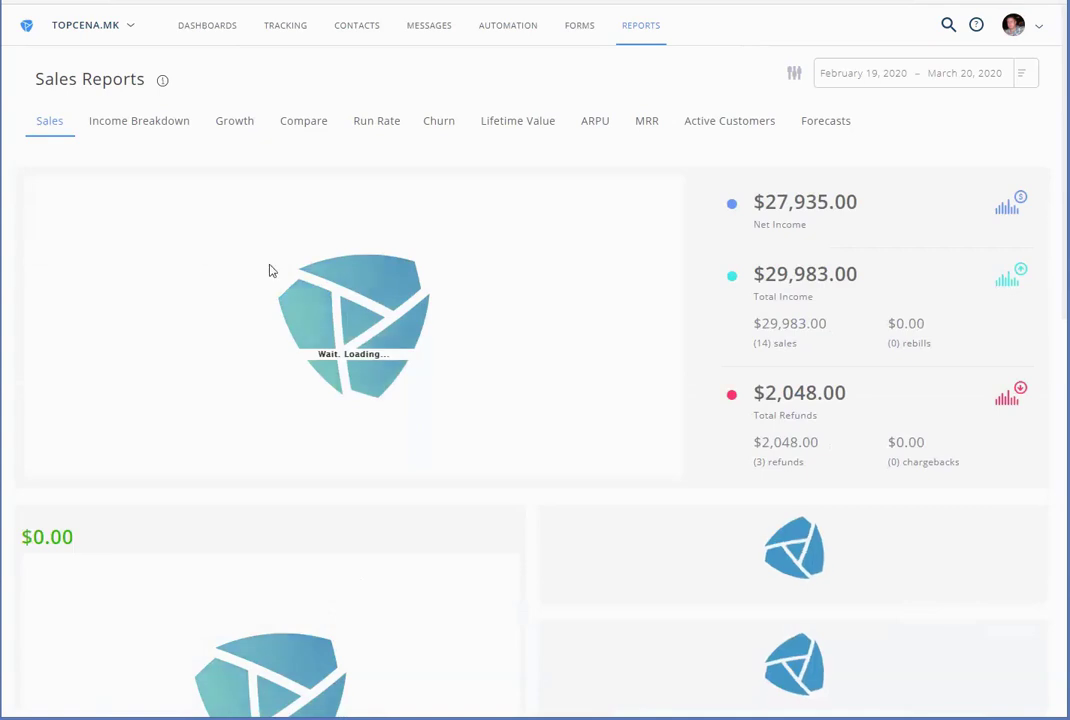
scroll(590, 293, down, 3)
scroll(591, 293, up, 3)
scroll(592, 294, down, 4)
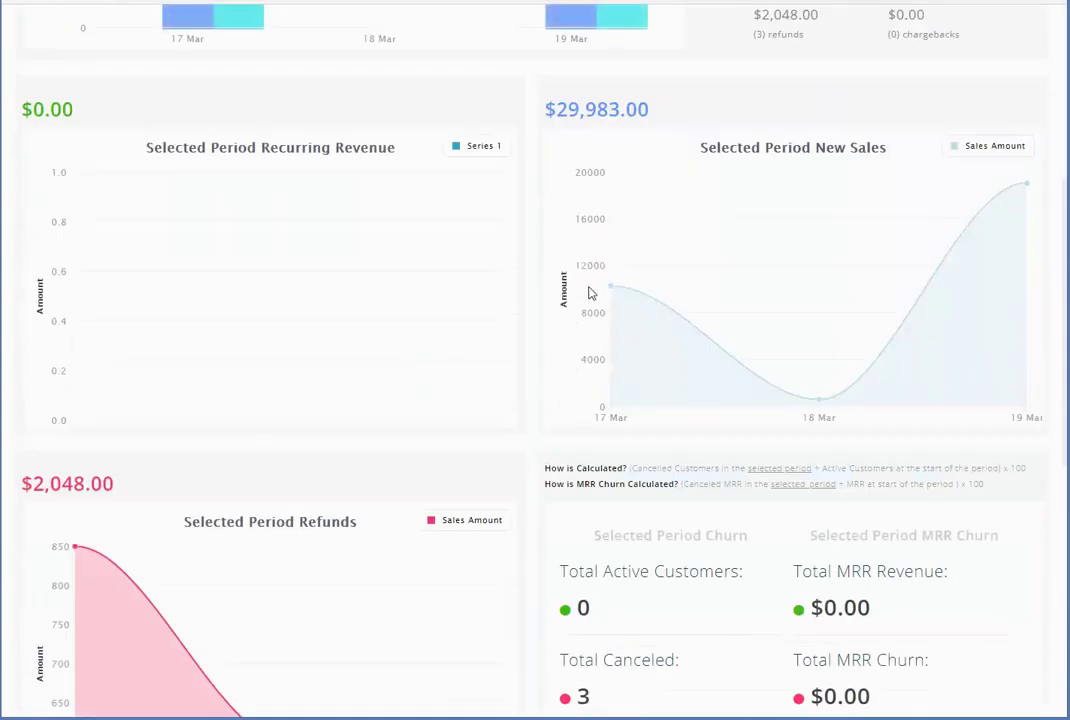
scroll(590, 293, down, 5)
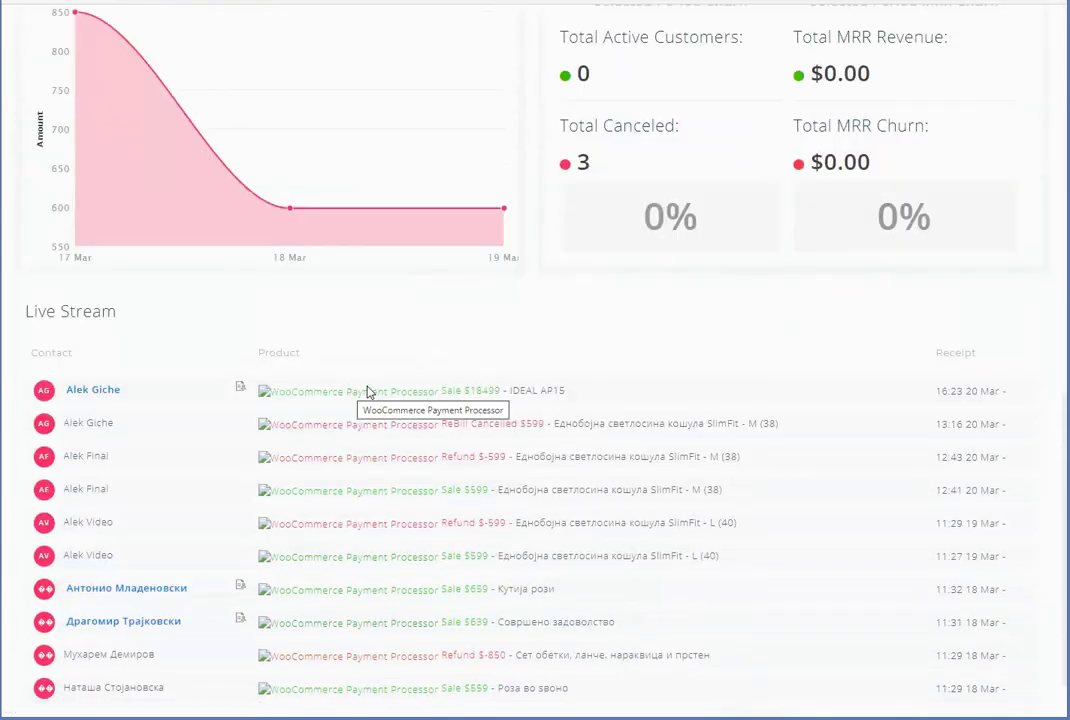
scroll(372, 394, up, 9)
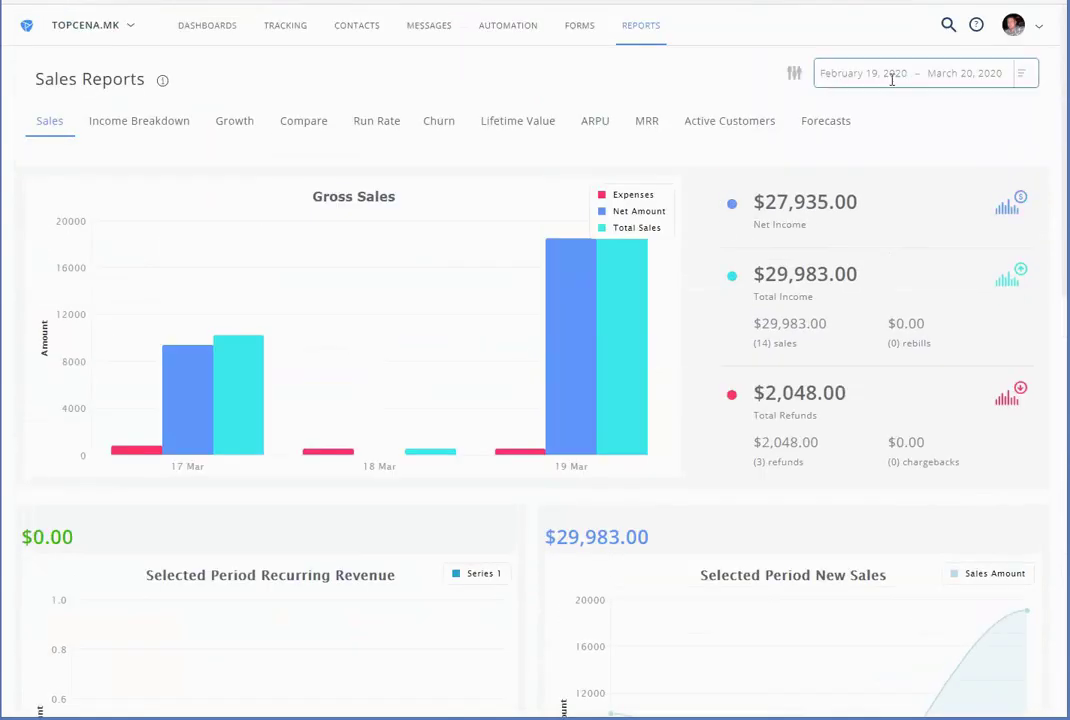
Open the report of the Abandoned cart track funnel and examine its step counts and graph in the overview.
mouse_move(641, 28)
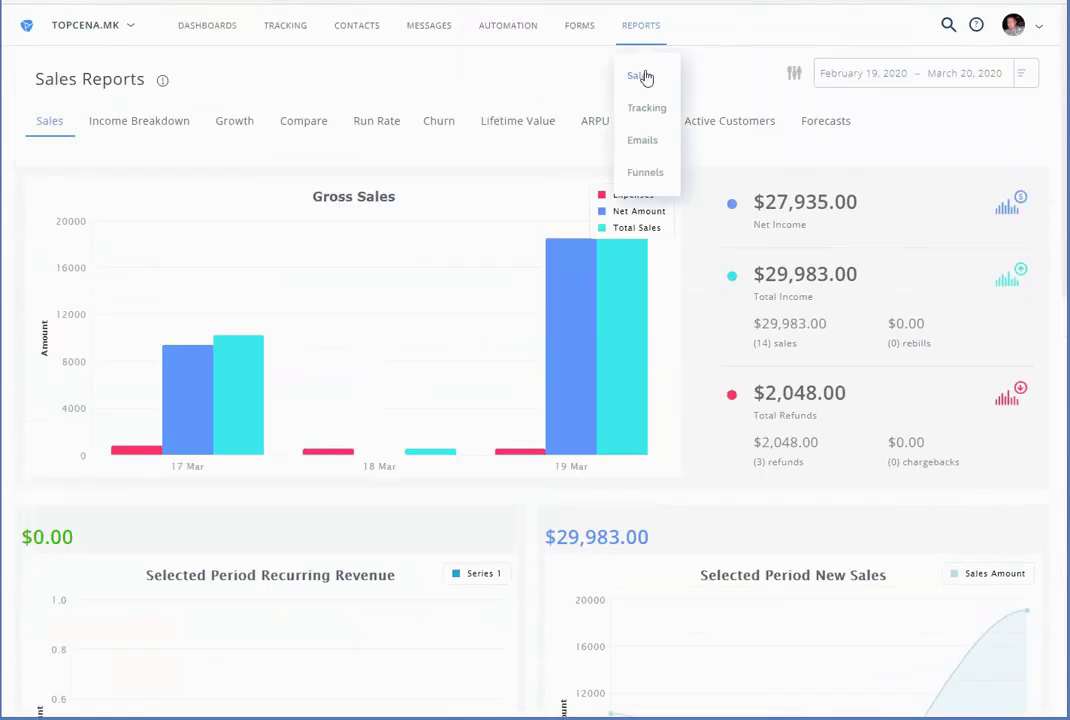
click(645, 172)
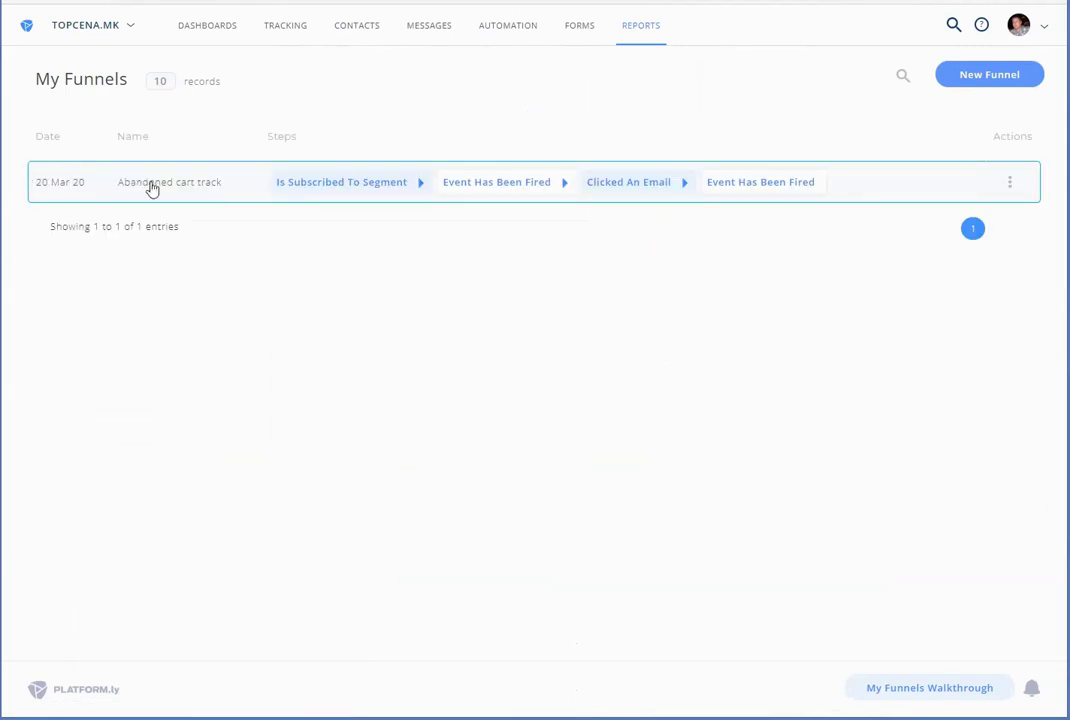
click(1006, 188)
click(952, 215)
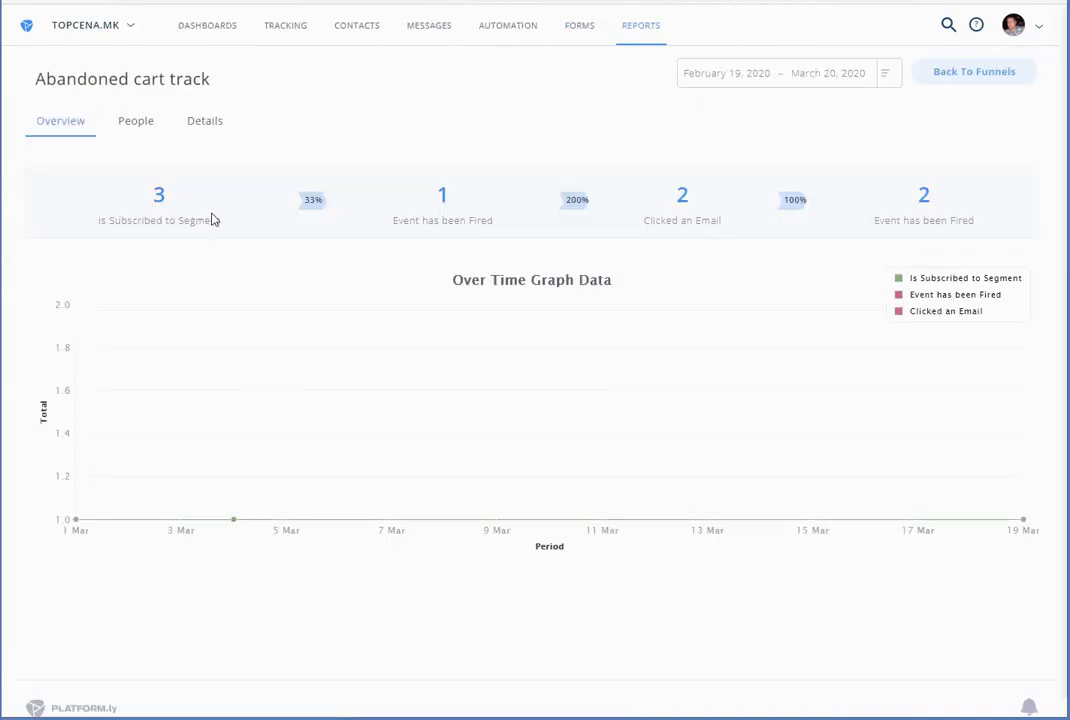
drag(434, 219, 518, 236)
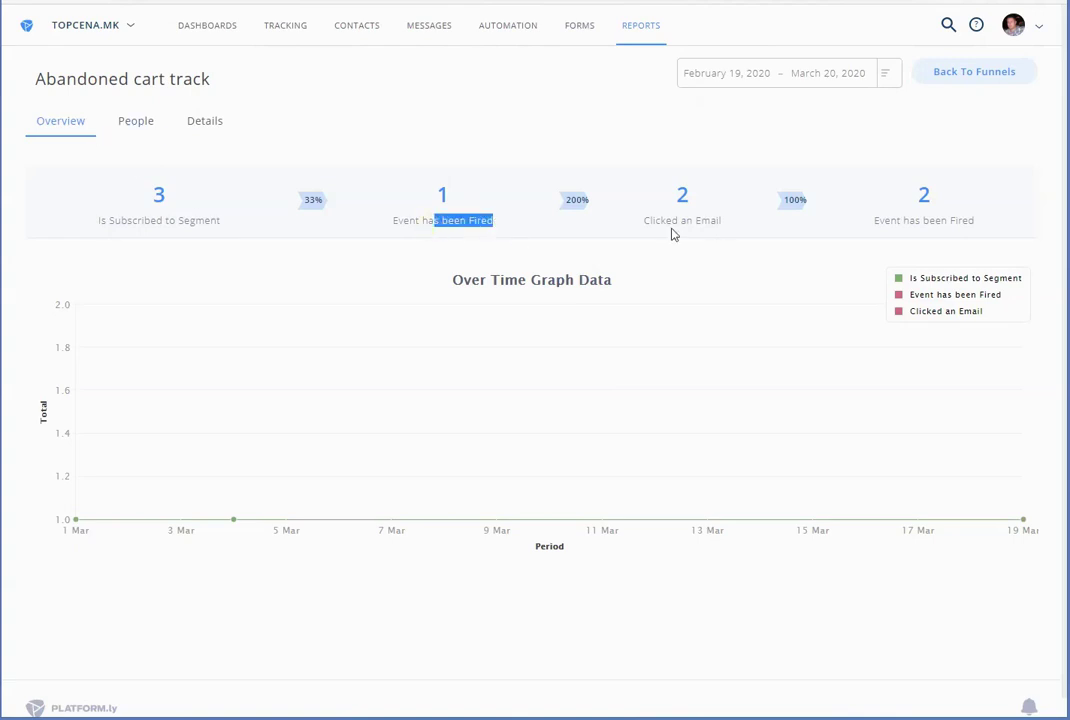
drag(666, 223, 740, 230)
drag(885, 221, 975, 221)
scroll(833, 245, down, 1)
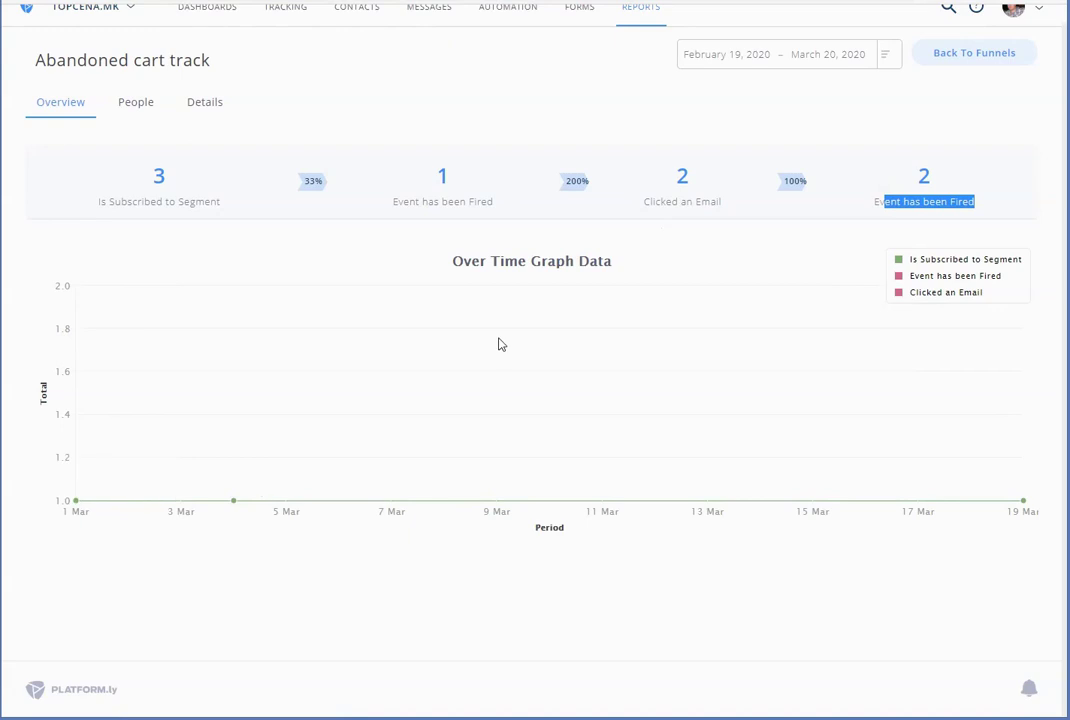
scroll(335, 368, up, 1)
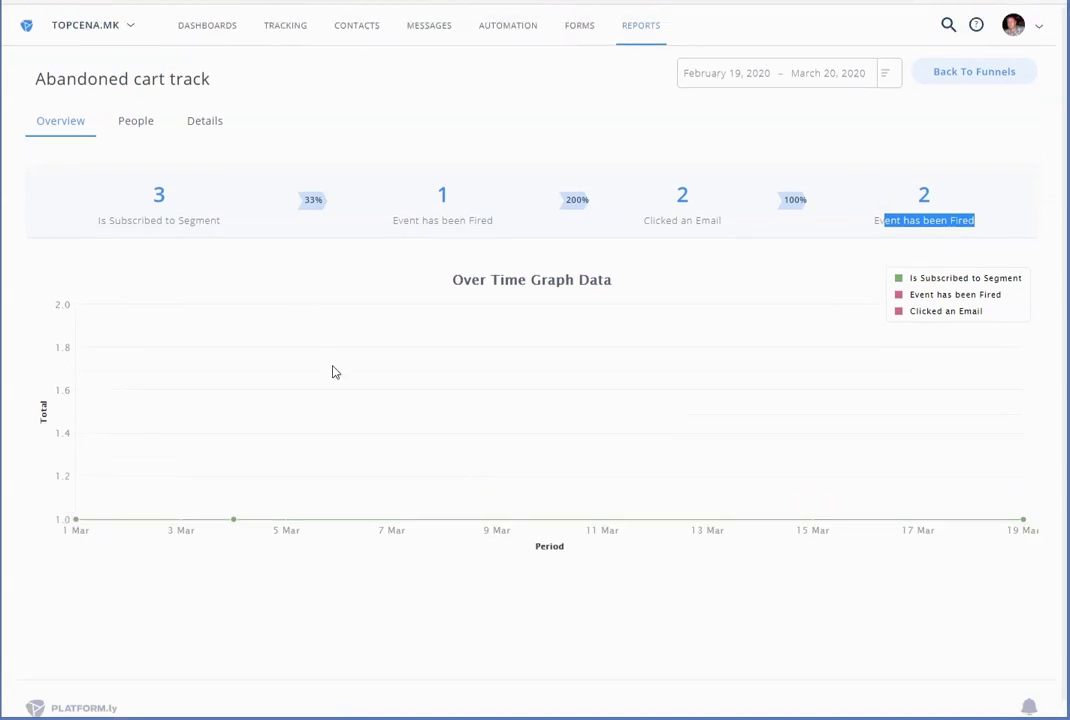
Show the people in the Abandoned cart track funnel and examine the test contact's progress through its steps.
click(123, 126)
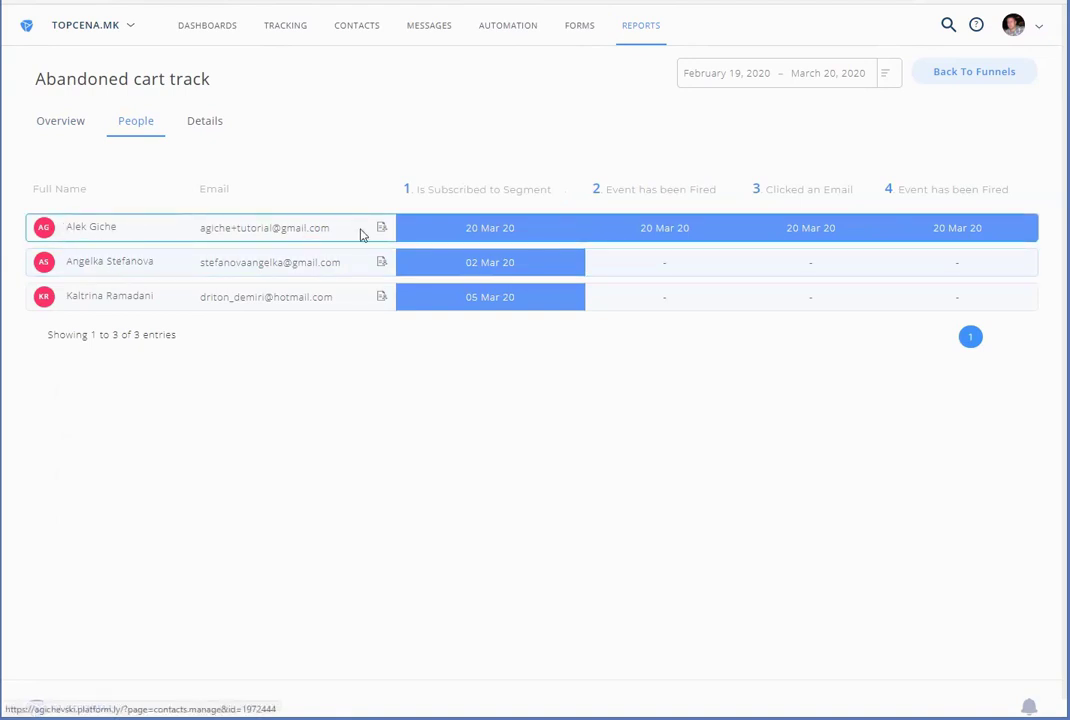
drag(225, 228, 388, 232)
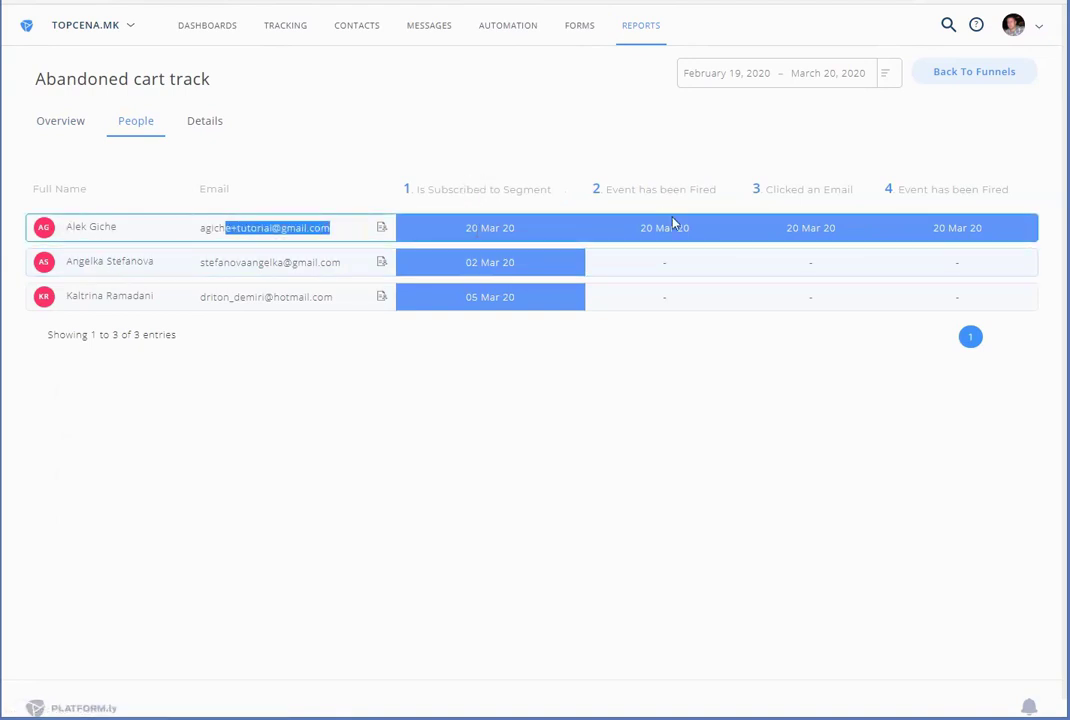
Limit the funnel's people report to March 19 – March 20, 2020 and examine the test contact's date for each step.
click(885, 75)
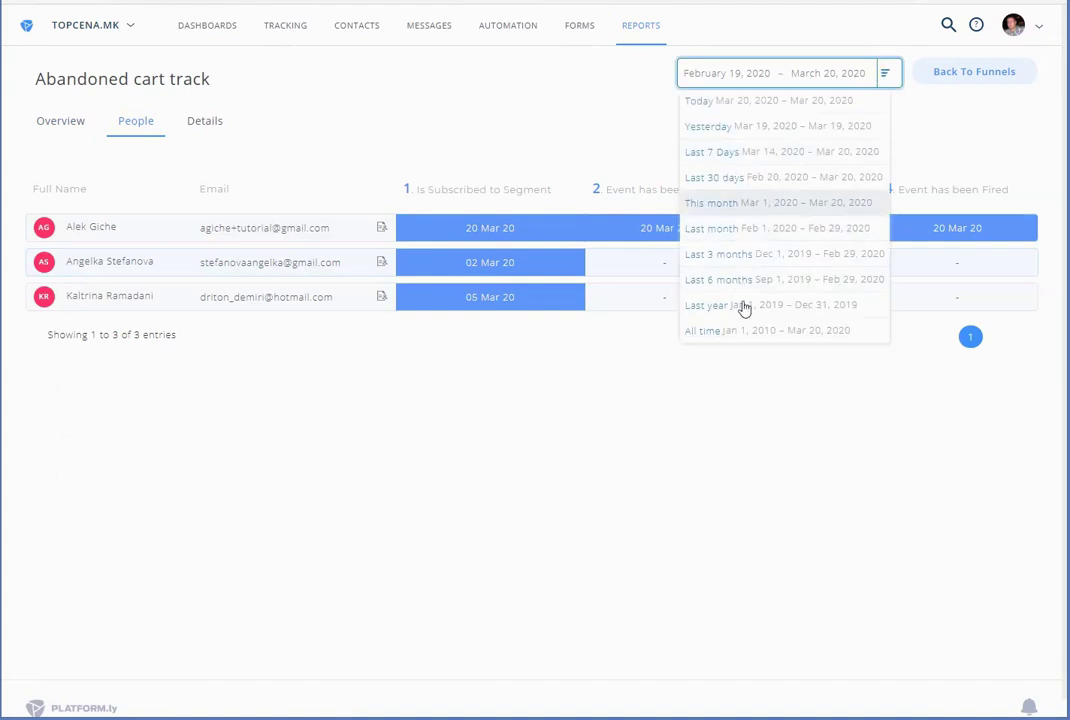
click(790, 76)
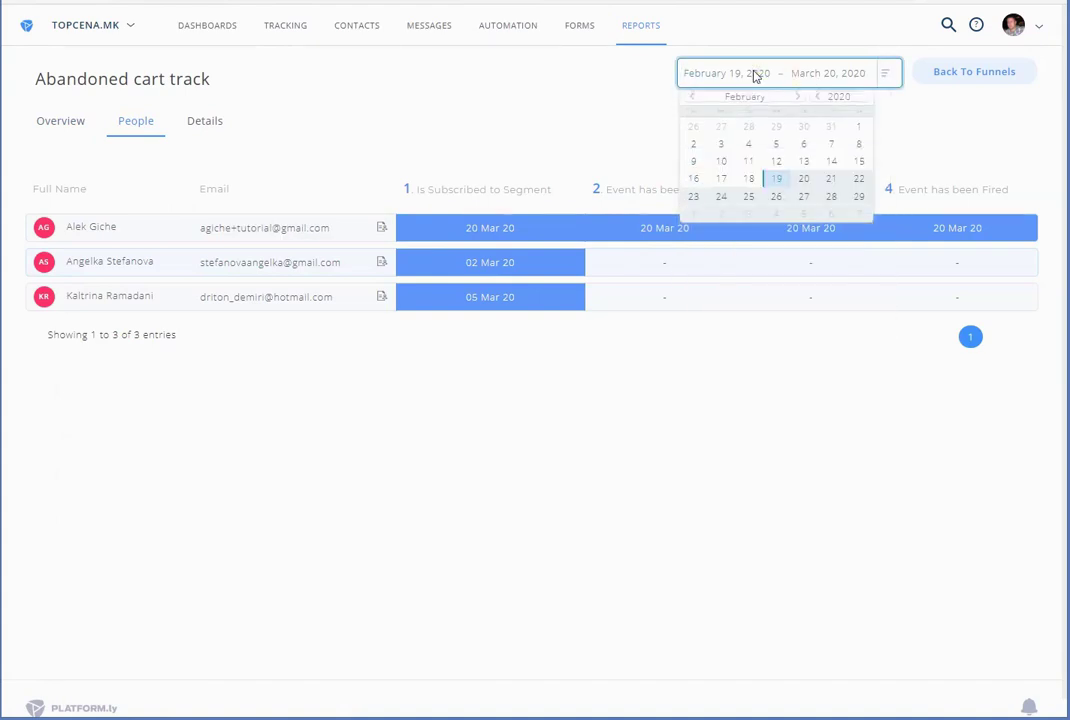
click(811, 82)
click(752, 73)
click(797, 98)
click(804, 161)
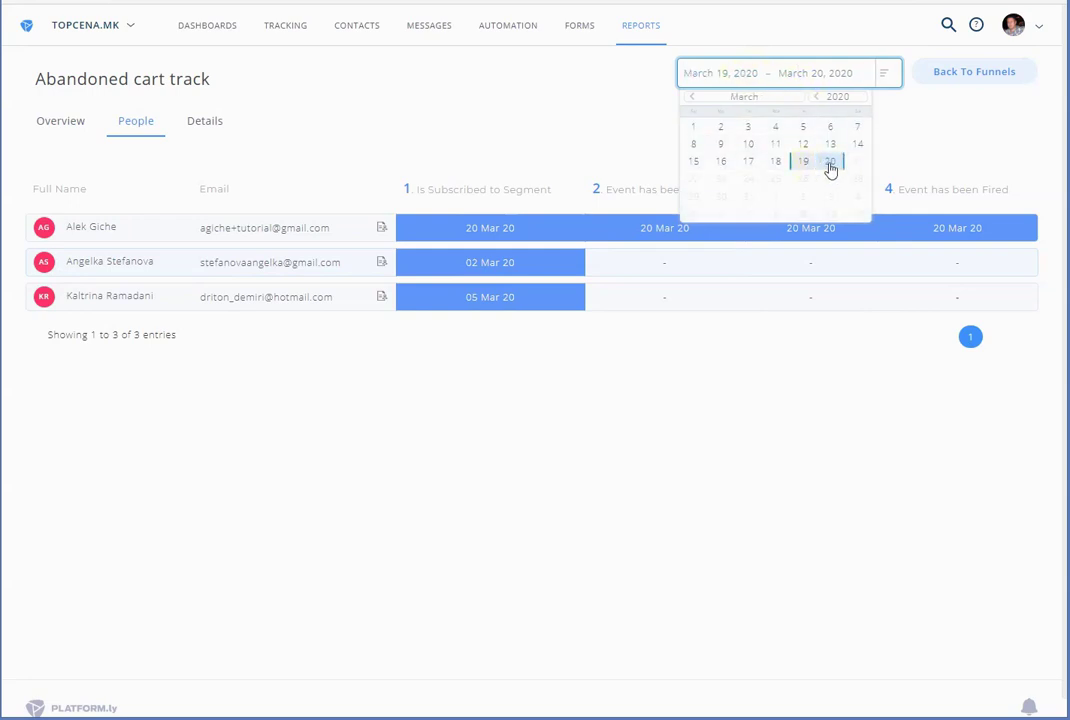
click(830, 161)
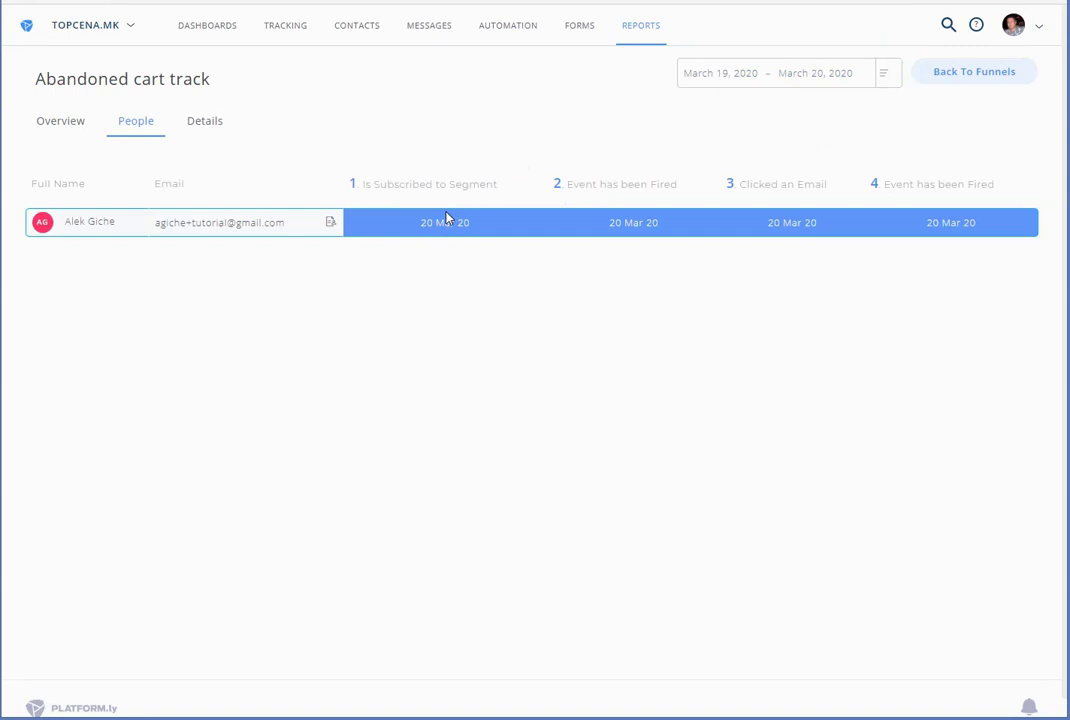
drag(410, 226, 487, 225)
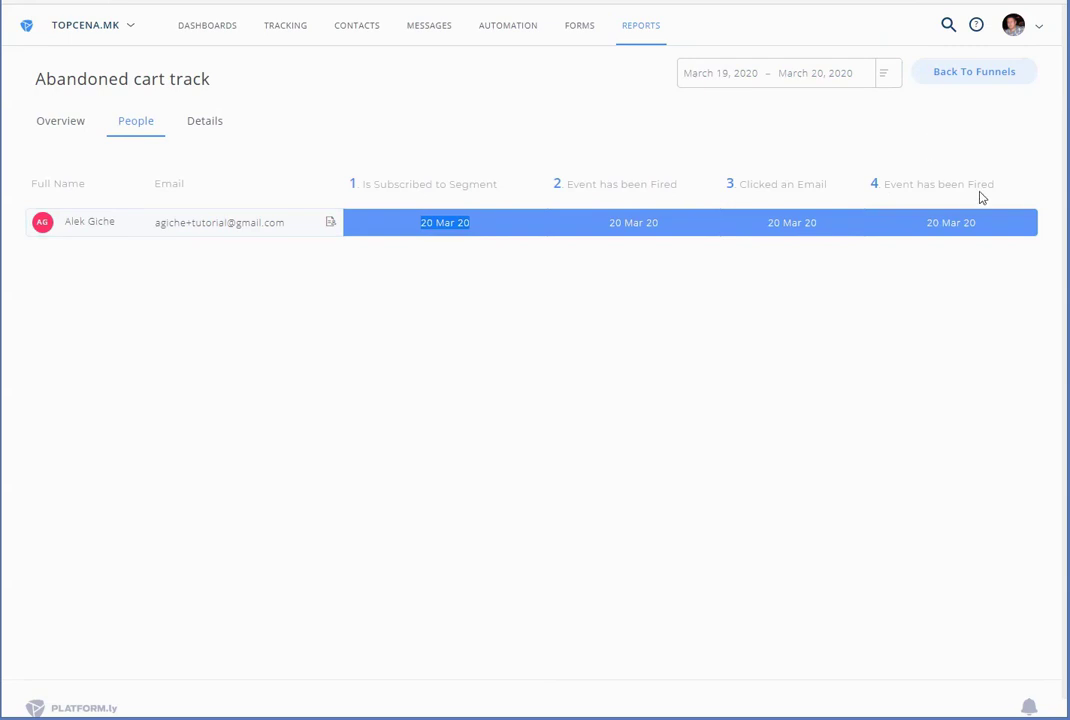
Open the Abandoned cart track funnel's details and review the action and target configured for each of its four steps.
click(200, 126)
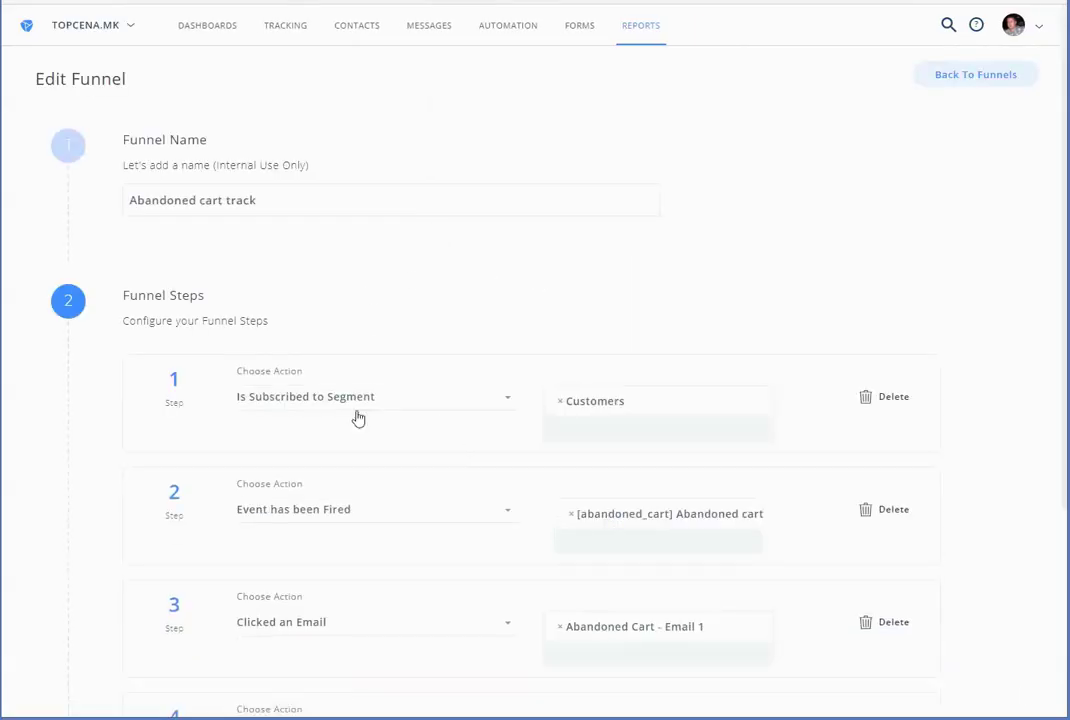
scroll(575, 205, down, 2)
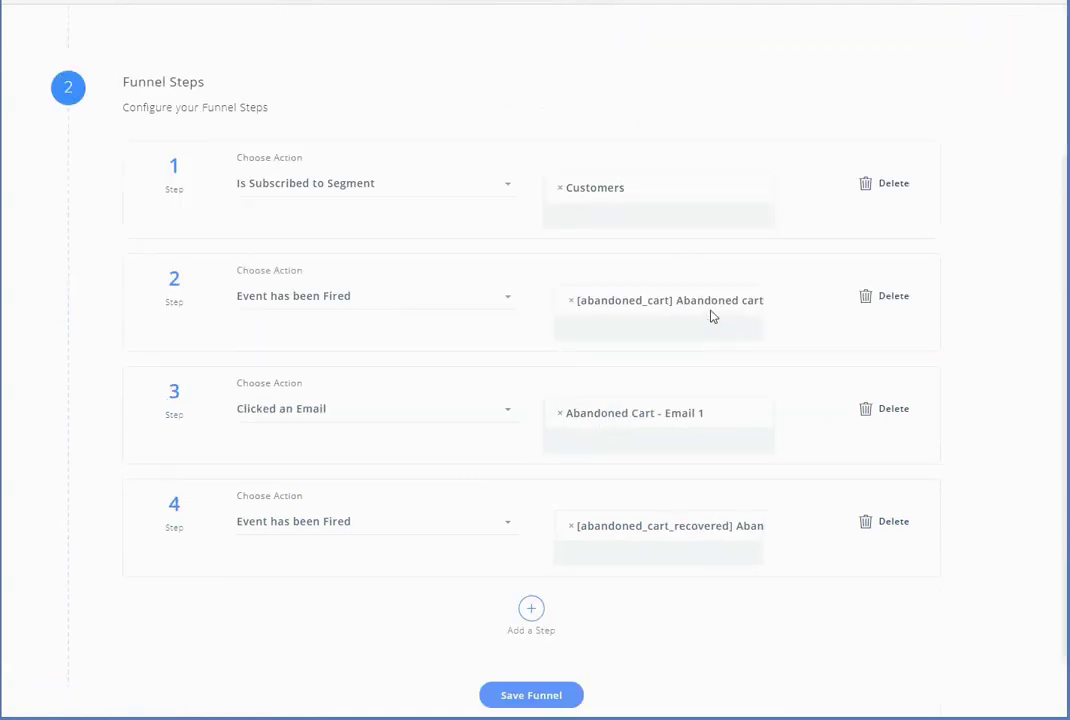
scroll(712, 316, down, 1)
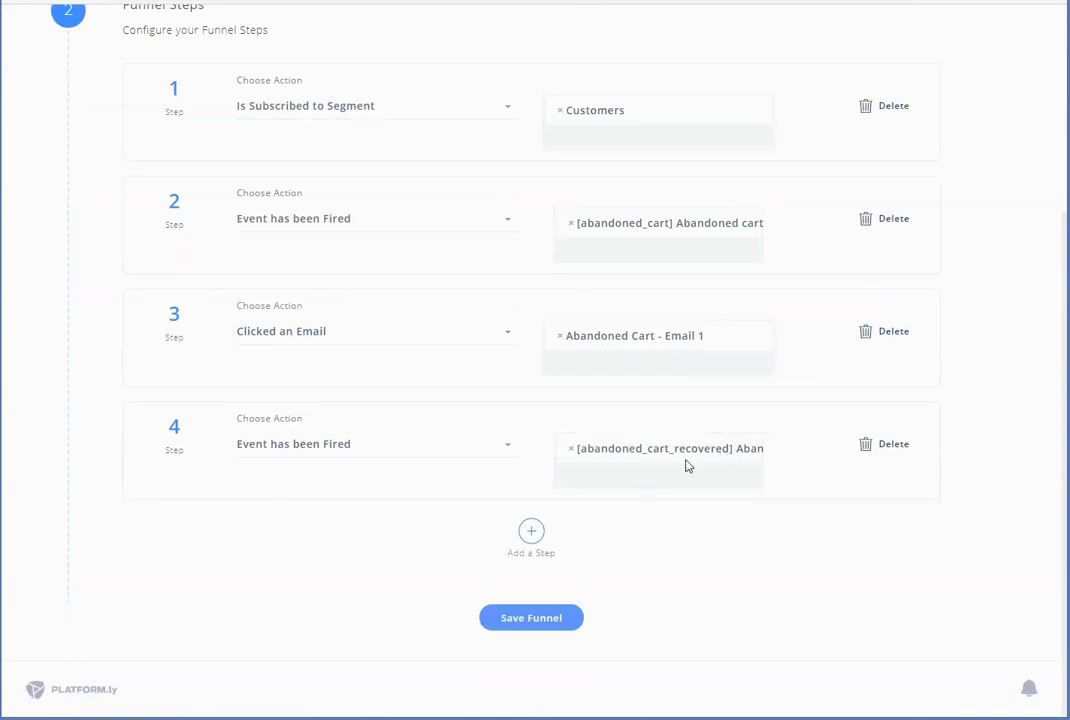
scroll(686, 465, up, 4)
mouse_move(645, 31)
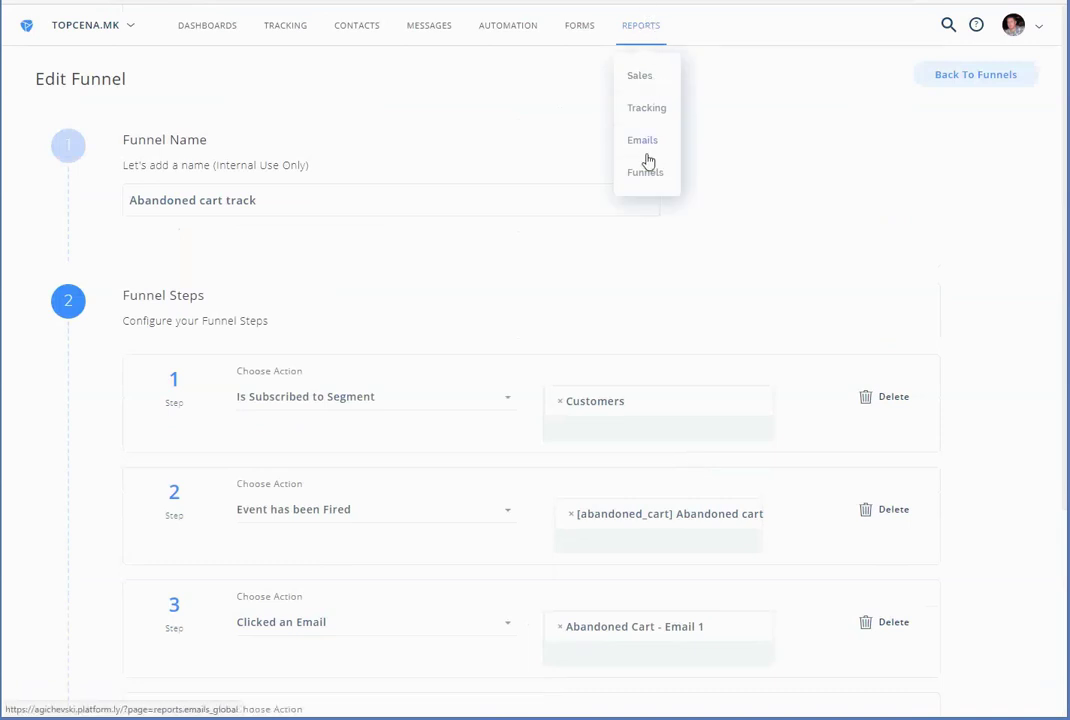